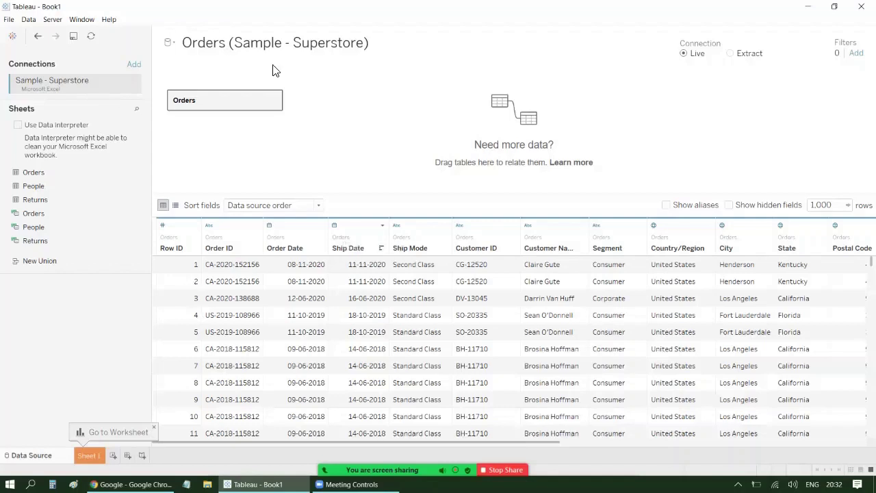
pyautogui.click(265, 8)
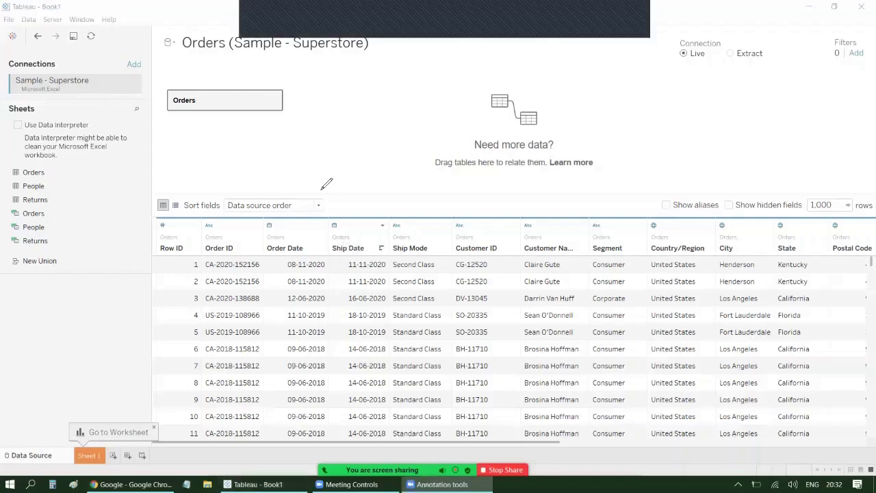
pyautogui.moveTo(121, 100)
pyautogui.mouseDown()
pyautogui.moveTo(187, 88)
pyautogui.moveTo(160, 104)
pyautogui.moveTo(179, 75)
pyautogui.mouseUp()
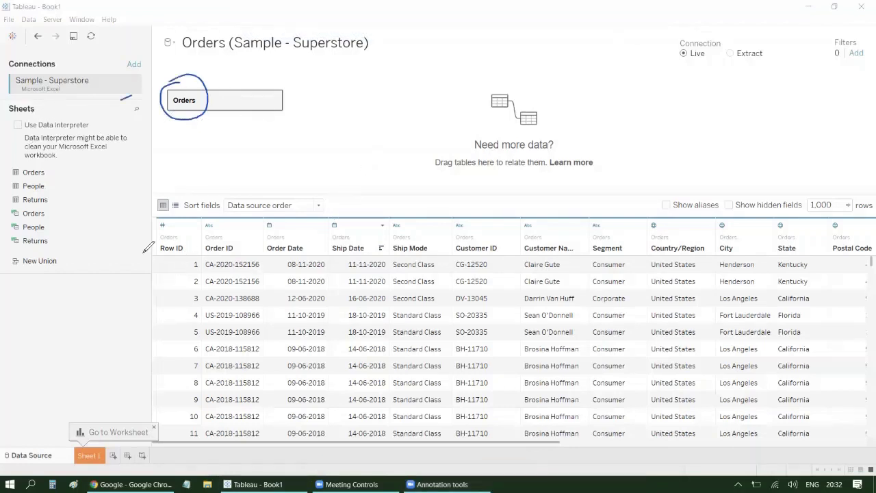
pyautogui.moveTo(134, 231)
pyautogui.mouseDown()
pyautogui.moveTo(139, 323)
pyautogui.moveTo(164, 385)
pyautogui.mouseUp()
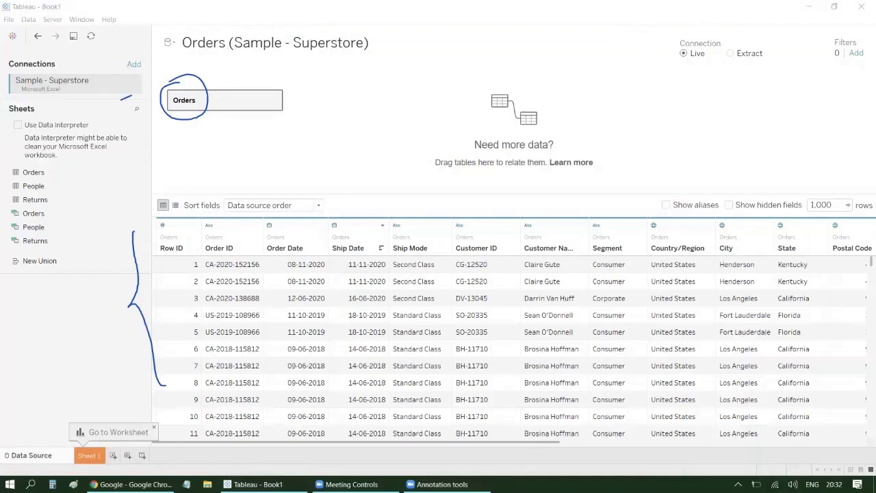
pyautogui.moveTo(618, 113); pyautogui.dragTo(619, 129)
pyautogui.moveTo(614, 103)
pyautogui.mouseDown()
pyautogui.moveTo(603, 127)
pyautogui.moveTo(619, 102)
pyautogui.moveTo(651, 113)
pyautogui.moveTo(705, 108)
pyautogui.mouseUp()
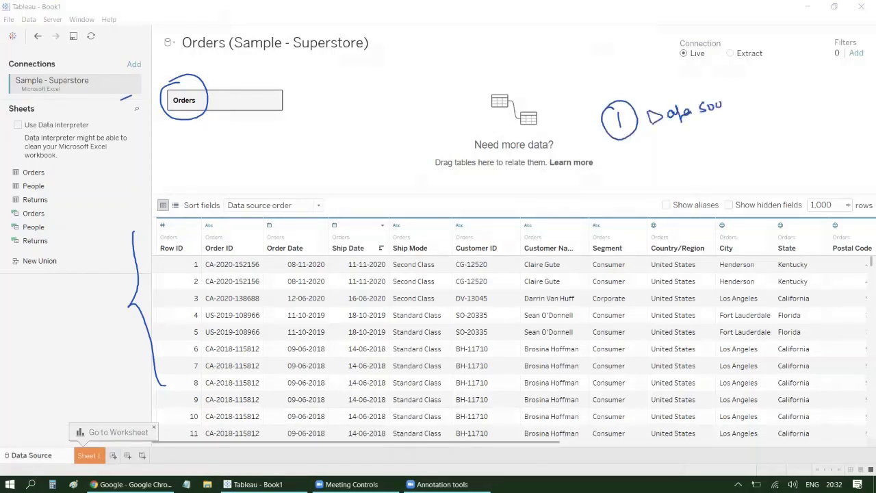
pyautogui.moveTo(761, 87)
pyautogui.mouseDown()
pyautogui.moveTo(757, 109)
pyautogui.moveTo(791, 91)
pyautogui.mouseUp()
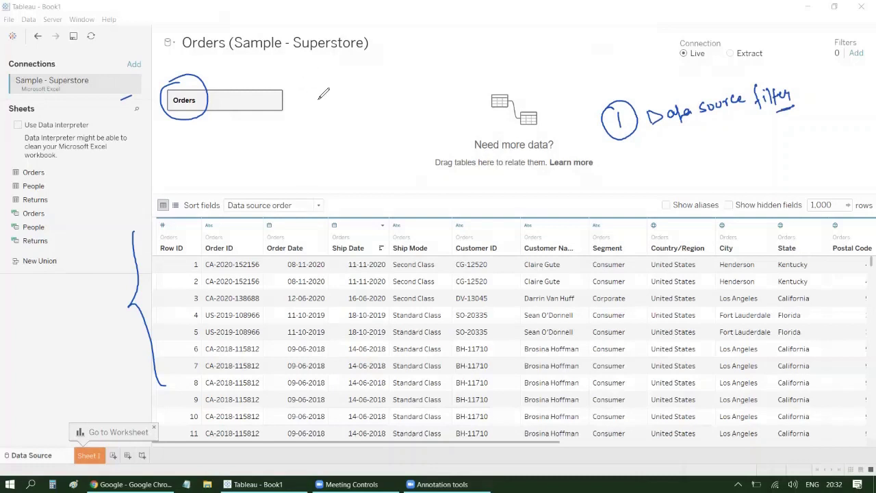
pyautogui.moveTo(316, 83)
pyautogui.mouseDown()
pyautogui.moveTo(326, 96)
pyautogui.moveTo(315, 96)
pyautogui.mouseUp()
pyautogui.moveTo(329, 85)
pyautogui.mouseDown()
pyautogui.moveTo(330, 100)
pyautogui.moveTo(363, 79)
pyautogui.moveTo(414, 67)
pyautogui.mouseUp()
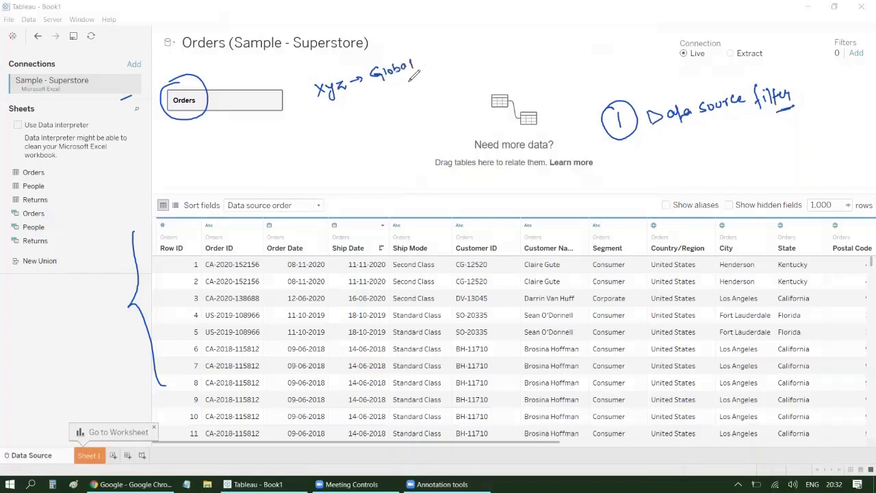
pyautogui.moveTo(328, 115)
pyautogui.mouseDown()
pyautogui.moveTo(333, 125)
pyautogui.moveTo(338, 115)
pyautogui.mouseUp()
pyautogui.moveTo(349, 114)
pyautogui.mouseDown()
pyautogui.moveTo(341, 124)
pyautogui.moveTo(349, 141)
pyautogui.mouseUp()
pyautogui.moveTo(359, 129); pyautogui.dragTo(361, 141)
pyautogui.moveTo(345, 159)
pyautogui.mouseDown()
pyautogui.moveTo(346, 167)
pyautogui.moveTo(342, 157)
pyautogui.moveTo(356, 161)
pyautogui.moveTo(368, 147)
pyautogui.moveTo(387, 152)
pyautogui.mouseUp()
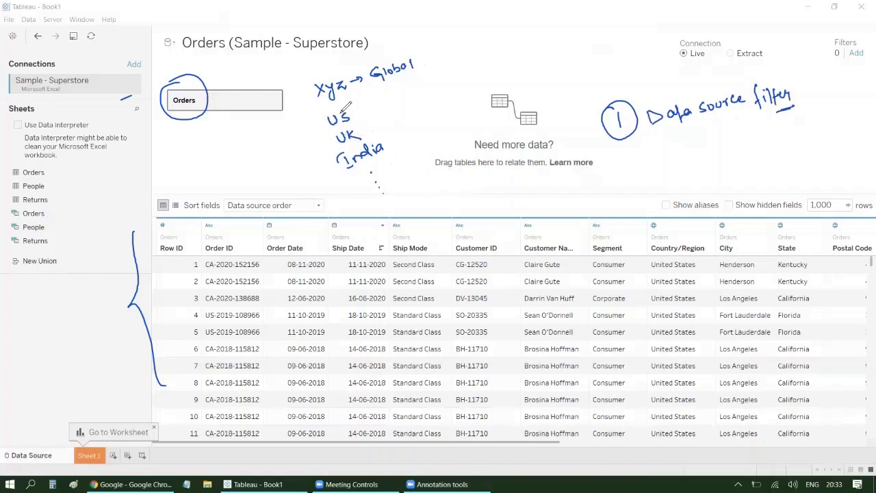
pyautogui.moveTo(341, 111)
pyautogui.mouseDown()
pyautogui.moveTo(356, 122)
pyautogui.moveTo(335, 108)
pyautogui.moveTo(374, 106)
pyautogui.mouseUp()
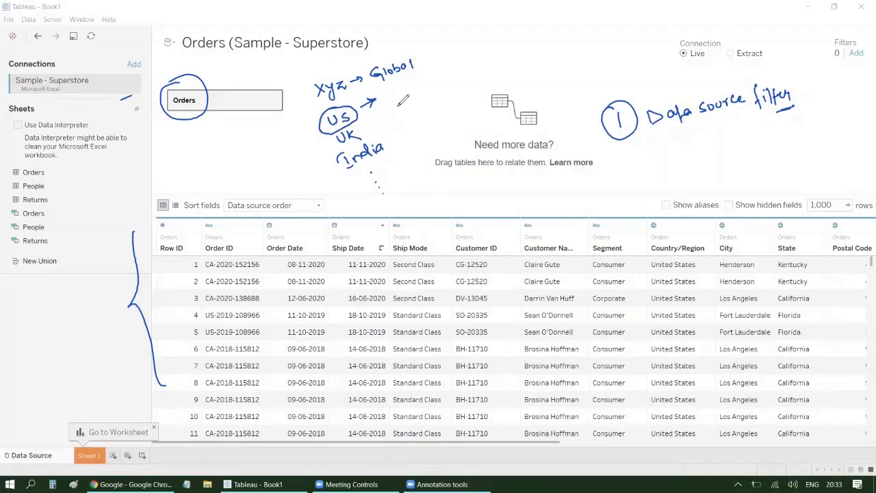
pyautogui.moveTo(385, 92)
pyautogui.mouseDown()
pyautogui.moveTo(385, 102)
pyautogui.moveTo(397, 102)
pyautogui.mouseUp()
pyautogui.moveTo(401, 96); pyautogui.dragTo(414, 97)
pyautogui.moveTo(311, 118)
pyautogui.mouseDown()
pyautogui.moveTo(381, 113)
pyautogui.moveTo(391, 104)
pyautogui.moveTo(341, 100)
pyautogui.moveTo(407, 67)
pyautogui.moveTo(422, 96)
pyautogui.moveTo(396, 107)
pyautogui.mouseUp()
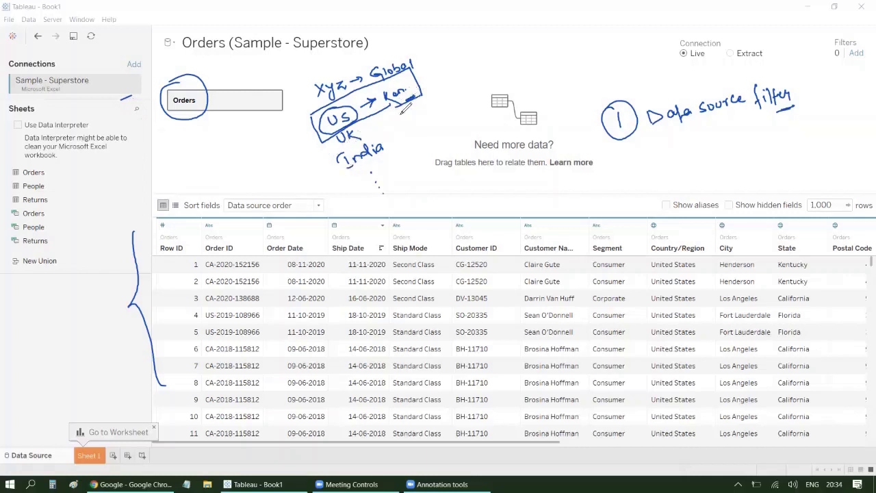
pyautogui.moveTo(391, 83)
pyautogui.mouseDown()
pyautogui.moveTo(394, 108)
pyautogui.moveTo(388, 101)
pyautogui.mouseUp()
pyautogui.moveTo(845, 23)
pyautogui.mouseDown()
pyautogui.moveTo(812, 38)
pyautogui.moveTo(852, 73)
pyautogui.moveTo(860, 25)
pyautogui.moveTo(828, 23)
pyautogui.mouseUp()
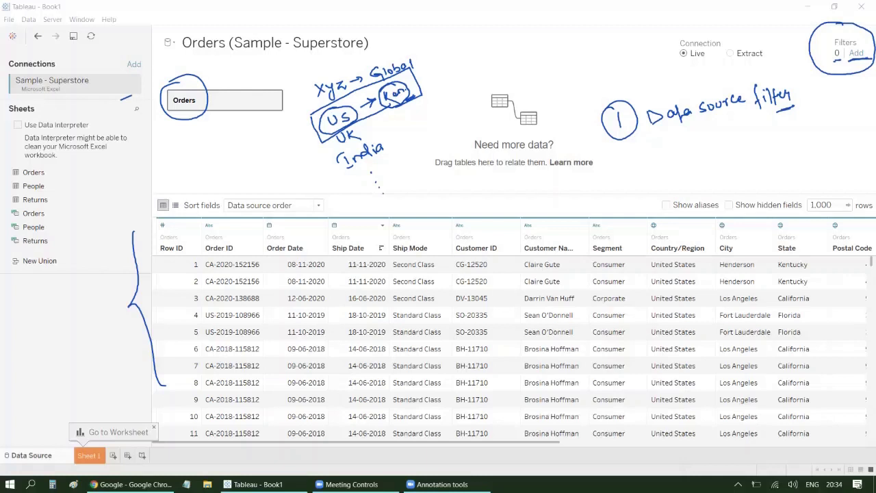
# Add a data source filter on the State field that keeps only Kentucky
pyautogui.click(857, 52)
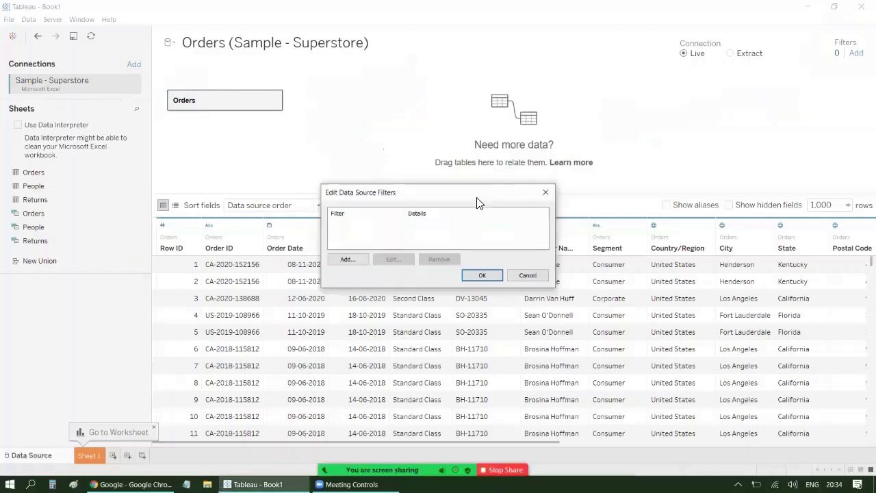
pyautogui.moveTo(473, 190); pyautogui.dragTo(474, 113)
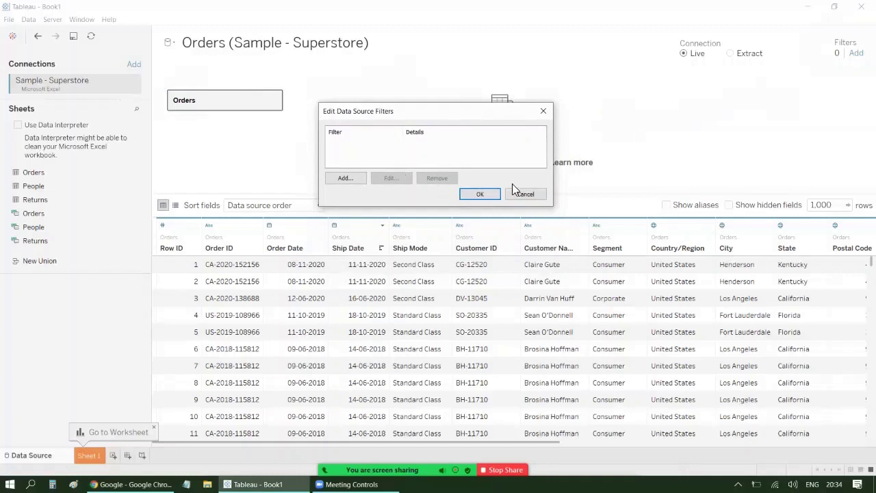
pyautogui.click(345, 178)
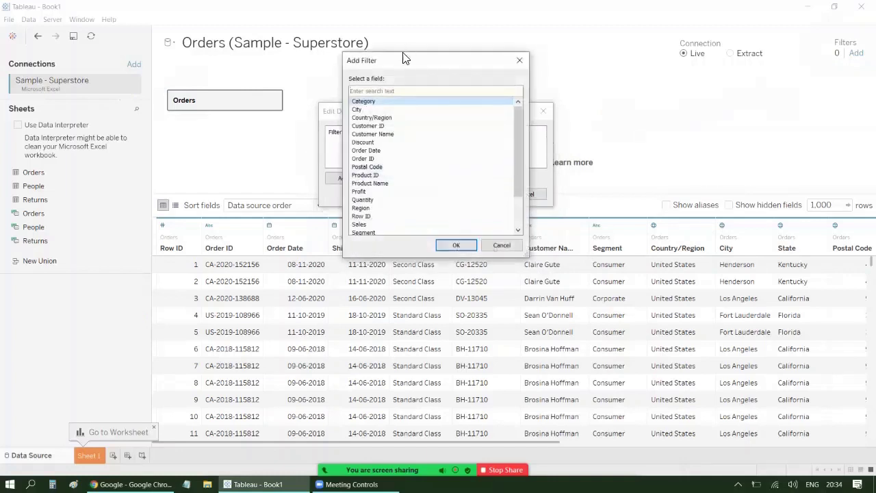
pyautogui.moveTo(402, 65); pyautogui.dragTo(638, 67)
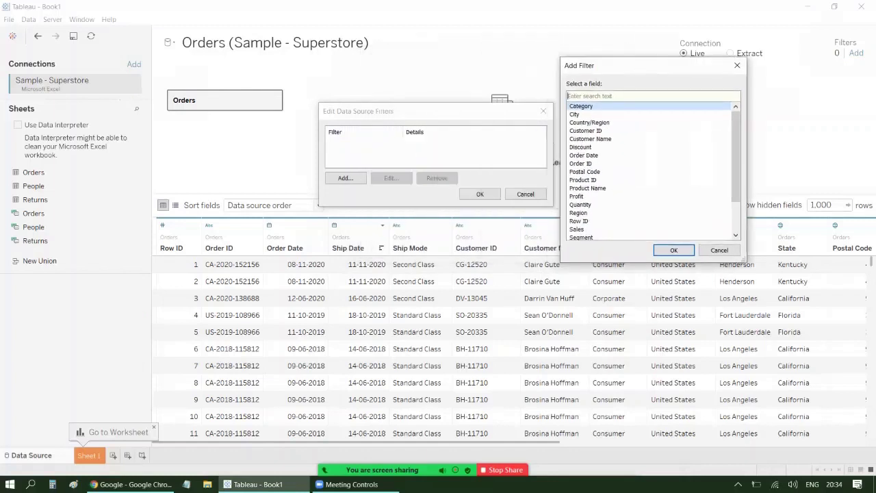
pyautogui.write('stat')
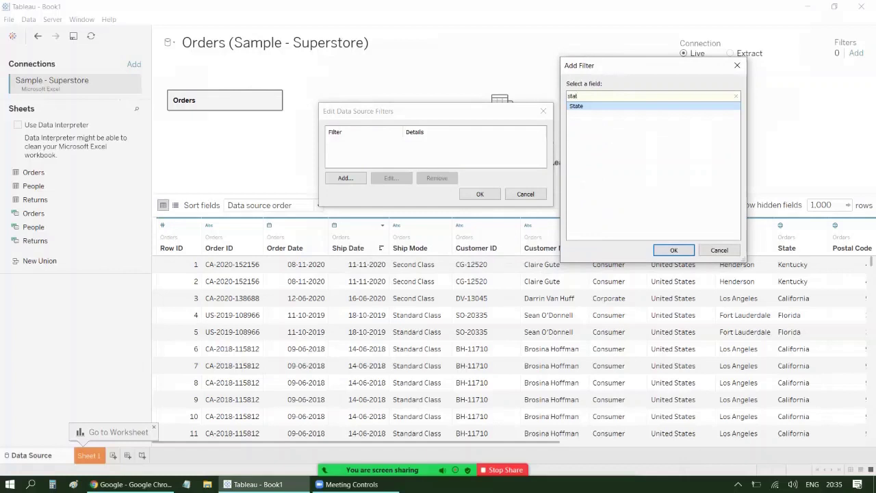
pyautogui.click(674, 250)
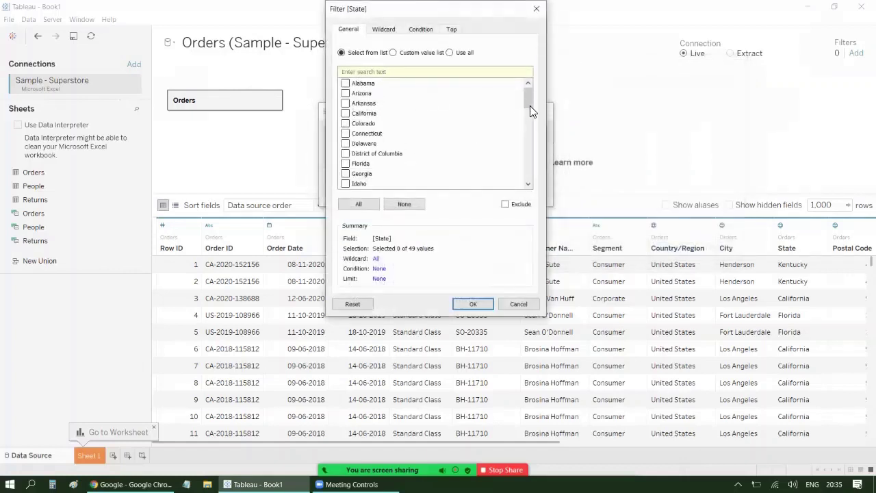
pyautogui.moveTo(532, 103); pyautogui.dragTo(532, 113)
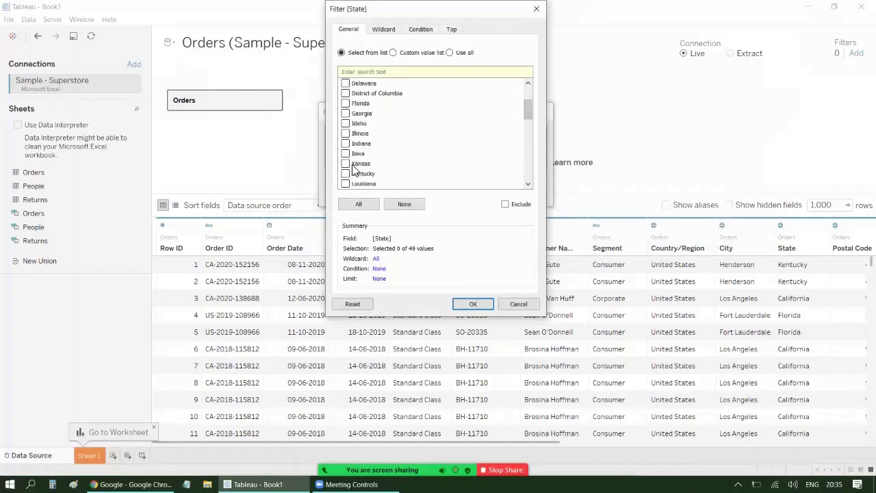
pyautogui.click(465, 302)
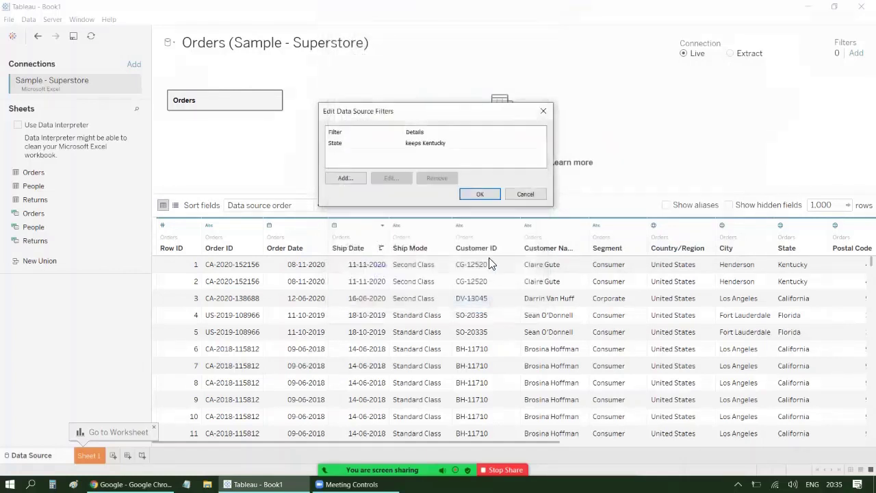
pyautogui.click(482, 194)
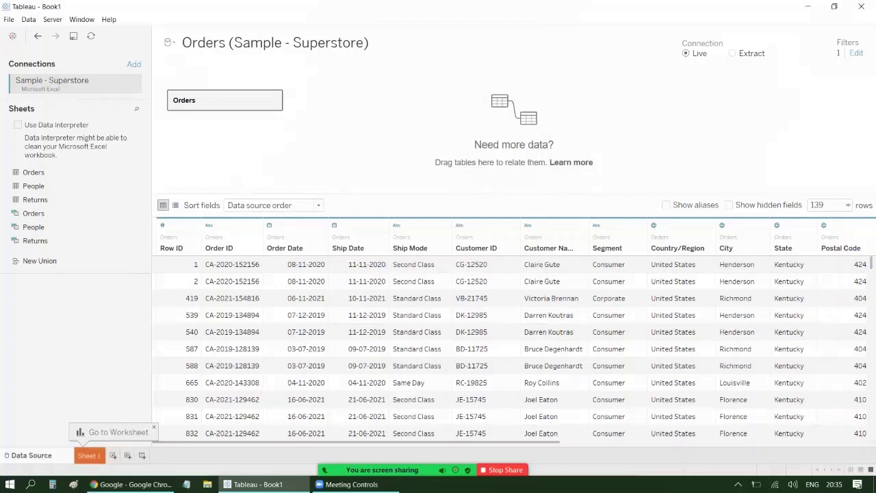
# On Sheet 1, build a text table with Customer Name in rows and Sales as the displayed value
pyautogui.click(88, 455)
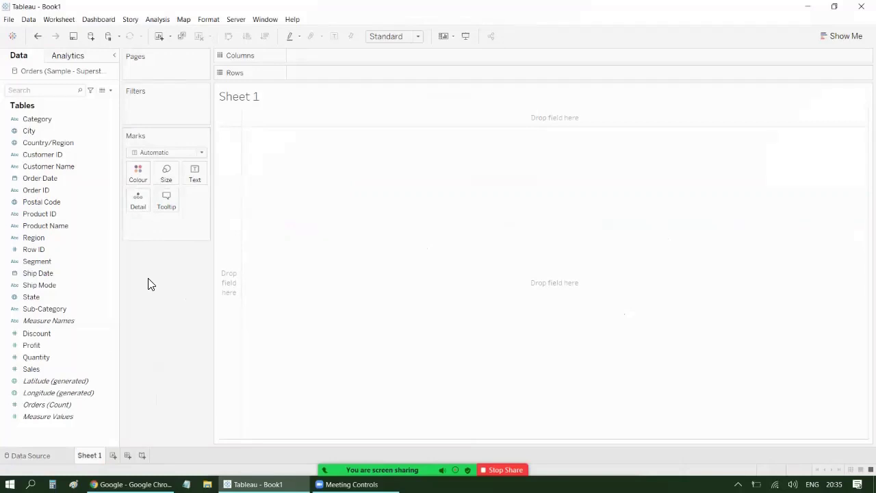
pyautogui.click(59, 169)
pyautogui.moveTo(58, 170); pyautogui.dragTo(250, 185)
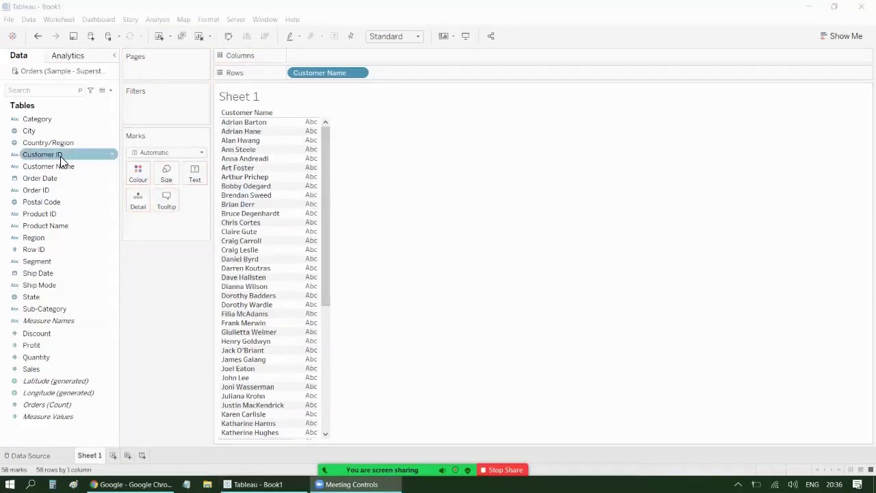
pyautogui.moveTo(31, 369); pyautogui.dragTo(309, 317)
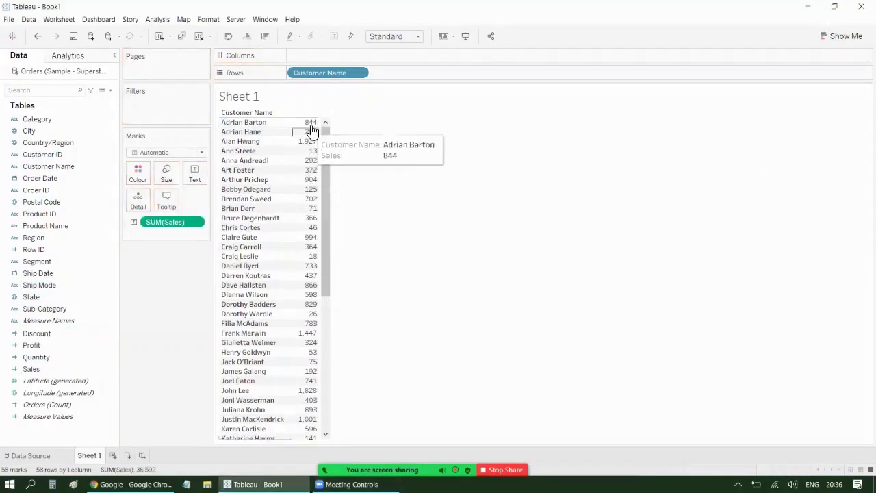
# Change the Sales aggregation to Average and sort the customers by it in descending order
pyautogui.click(197, 223)
pyautogui.moveTo(210, 312)
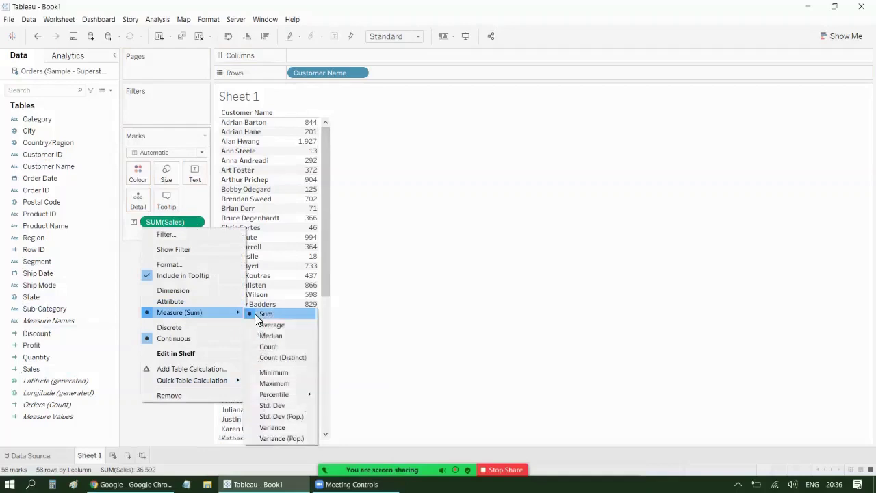
pyautogui.click(276, 323)
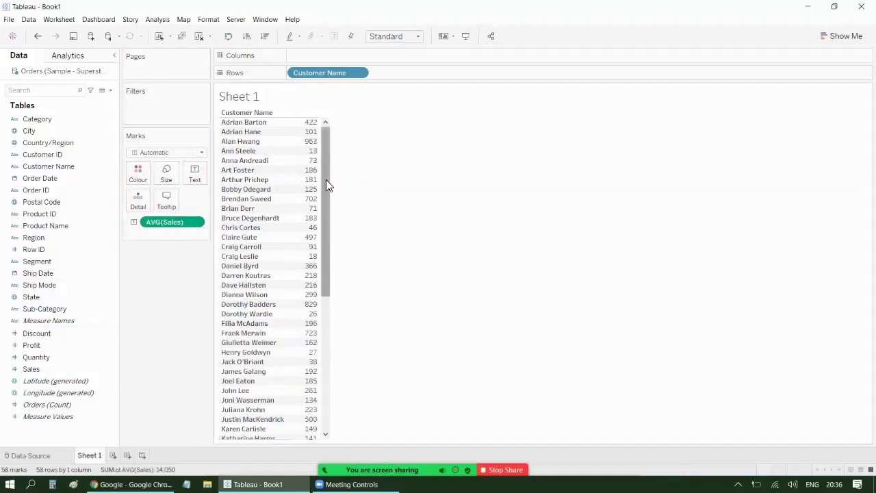
pyautogui.moveTo(325, 183); pyautogui.dragTo(324, 122)
pyautogui.click(265, 37)
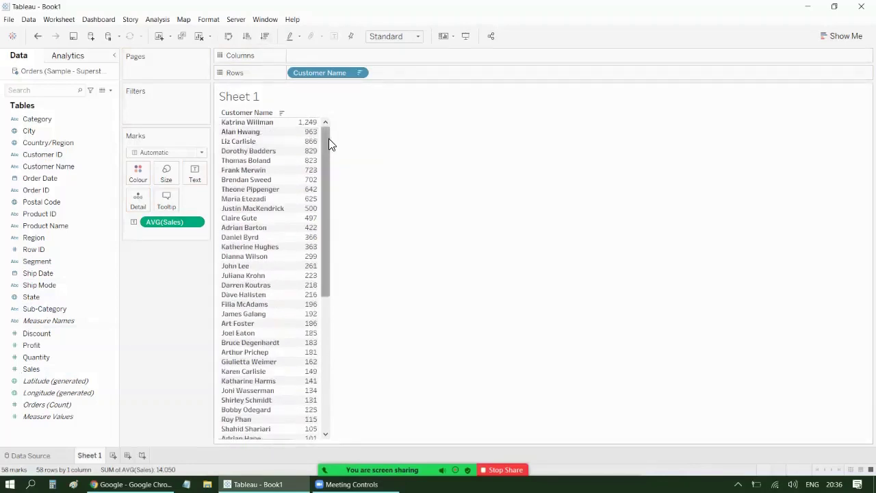
pyautogui.moveTo(328, 141); pyautogui.dragTo(325, 124)
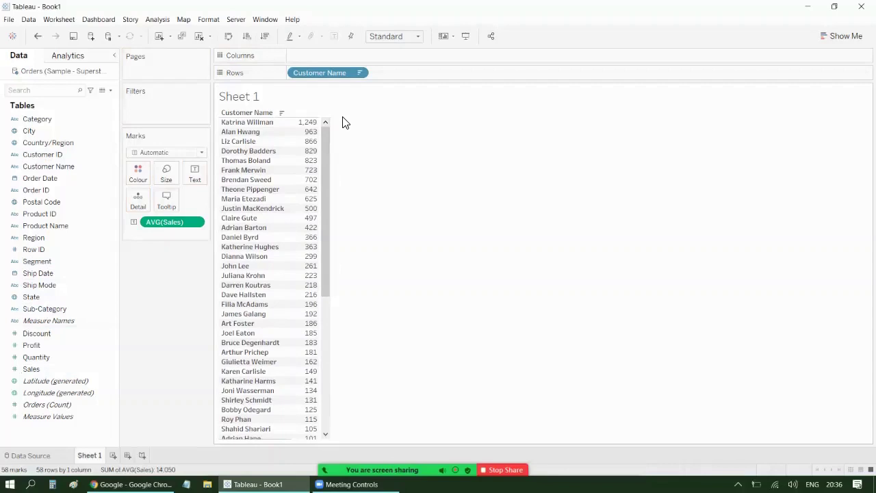
# Add a worksheet filter on City using all values and show its filter control beside the table
pyautogui.click(71, 133)
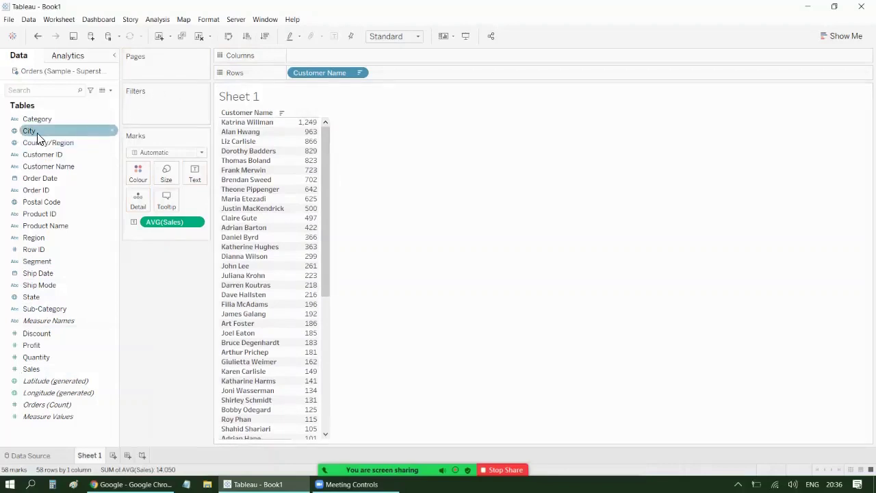
pyautogui.moveTo(39, 137); pyautogui.dragTo(145, 111)
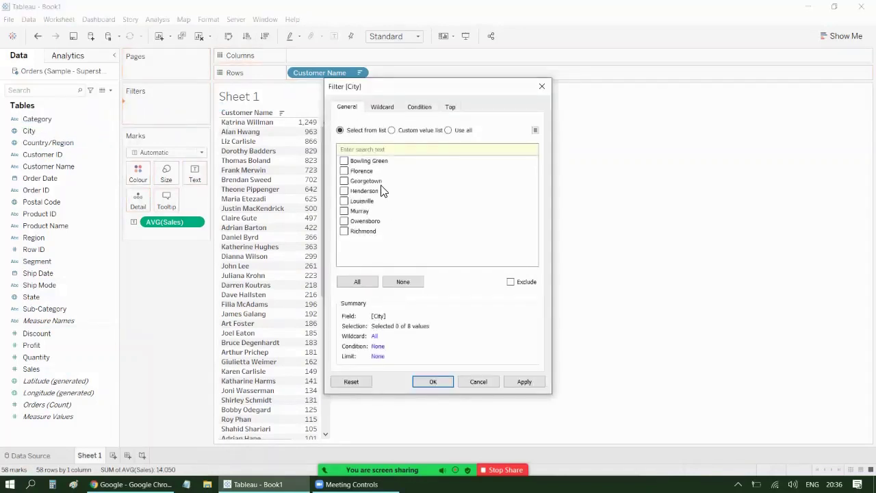
pyautogui.click(449, 129)
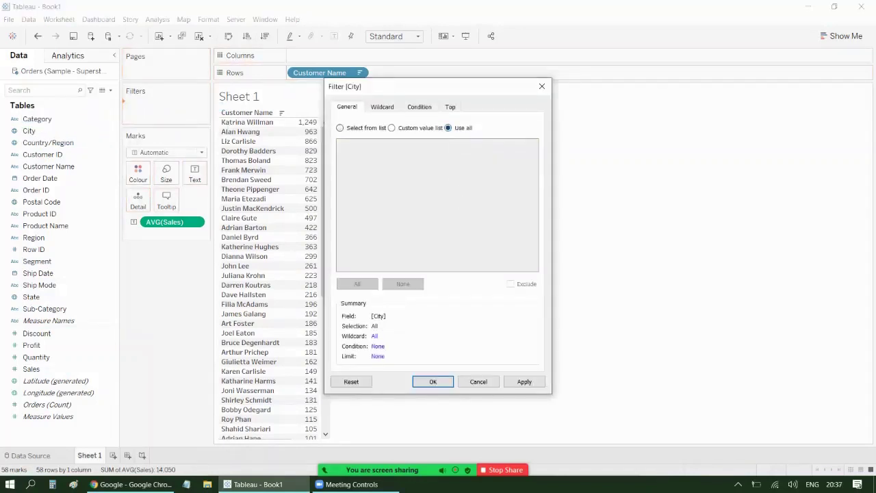
pyautogui.click(432, 382)
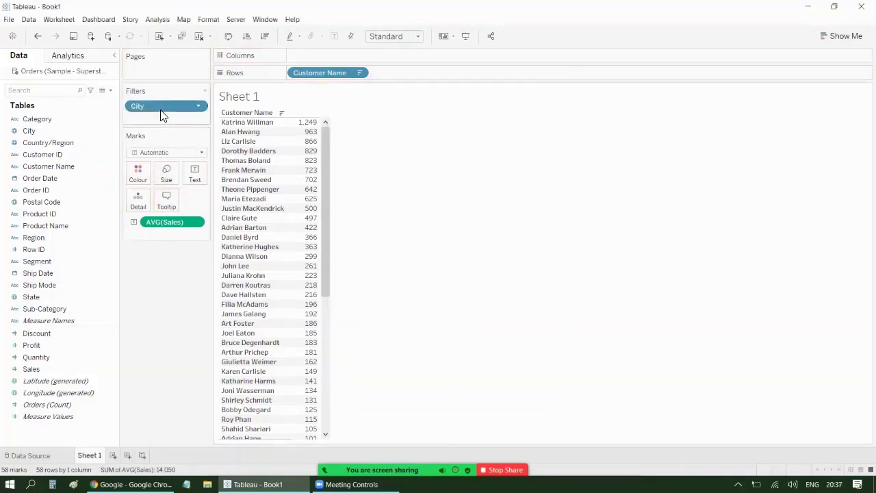
pyautogui.rightClick(162, 114)
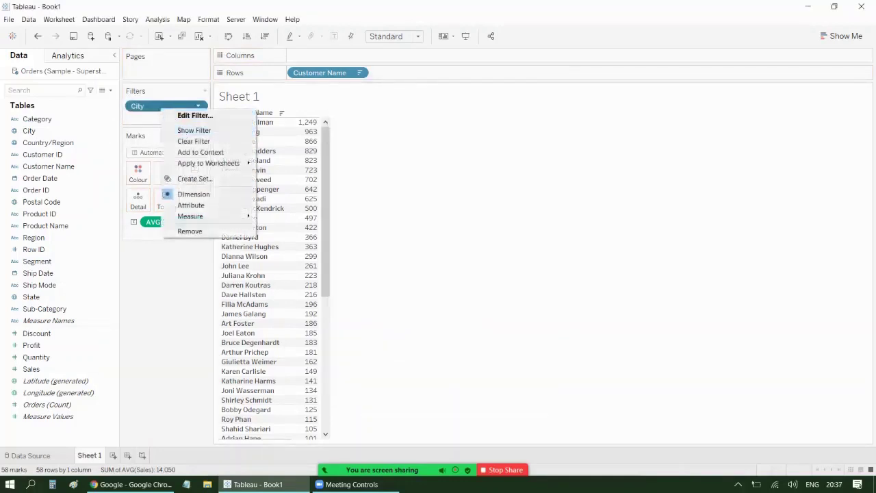
pyautogui.click(205, 131)
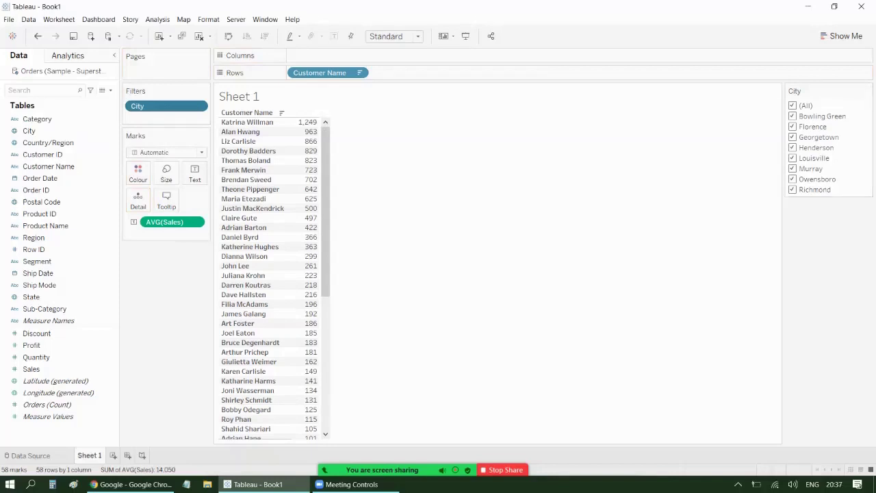
pyautogui.click(867, 91)
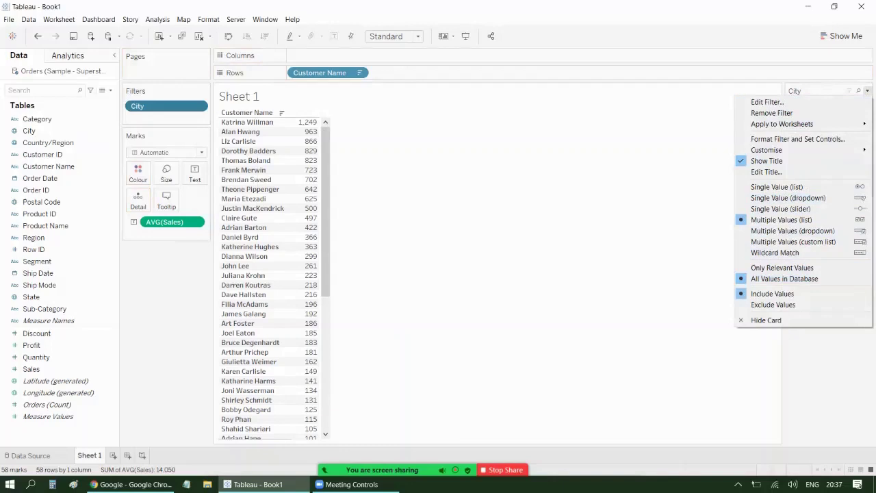
pyautogui.press('Escape')
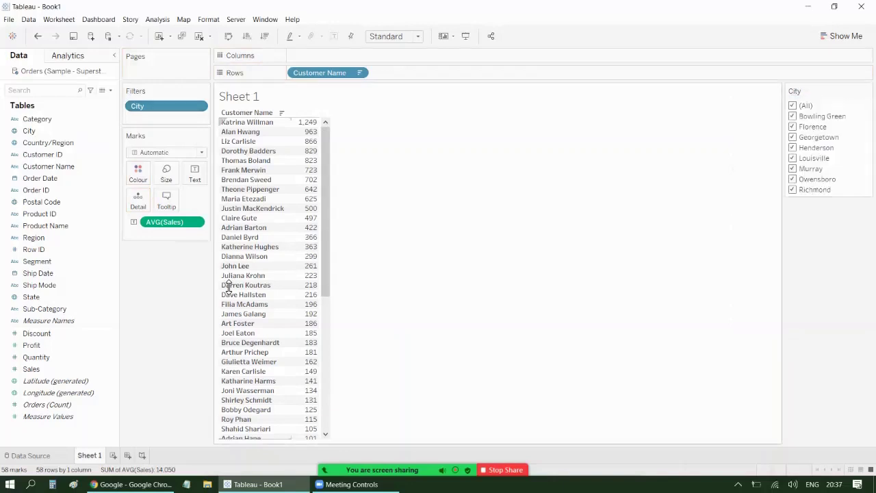
# Remove the State filter from the Orders data source
pyautogui.click(28, 456)
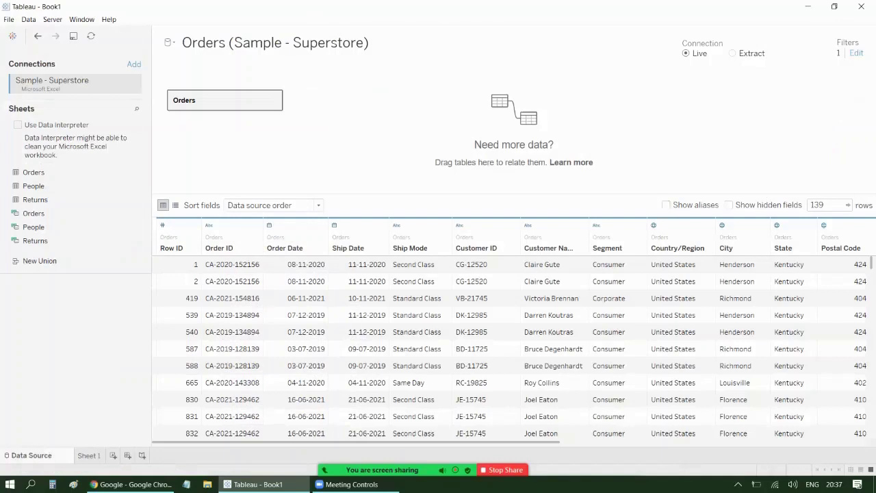
pyautogui.click(857, 53)
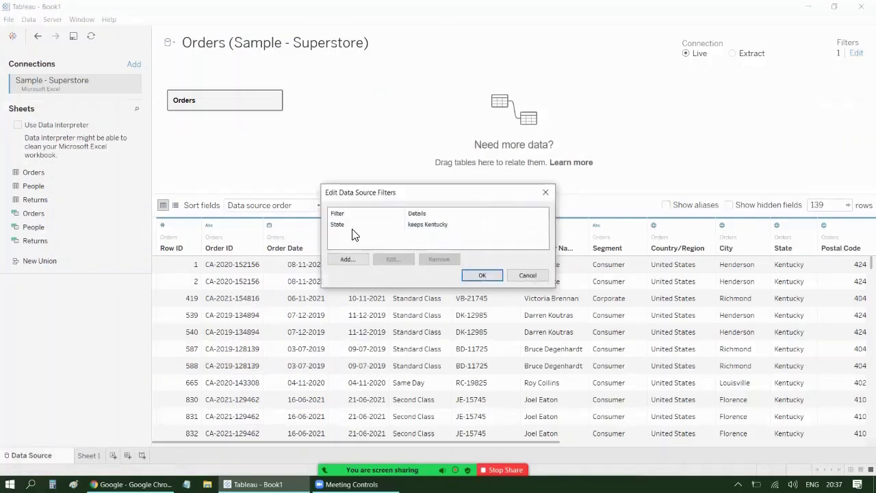
pyautogui.click(352, 225)
pyautogui.click(440, 259)
pyautogui.click(481, 275)
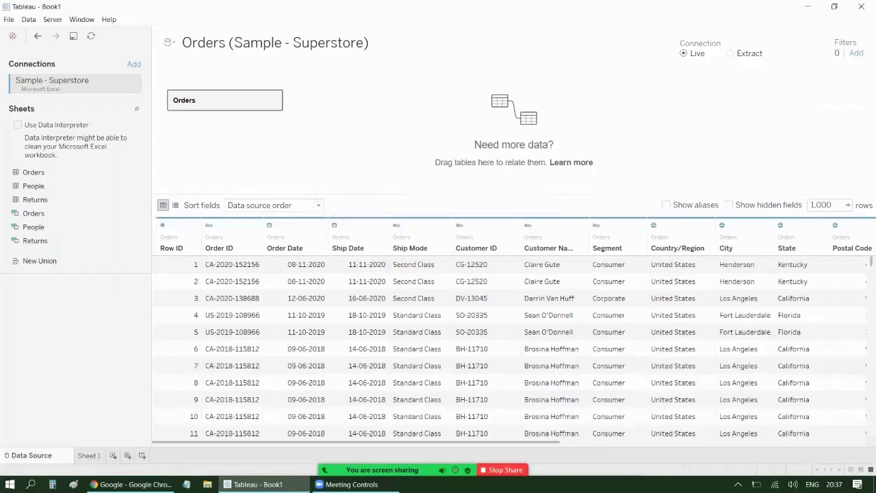
# Return to Sheet 1 and hide the City filter control
pyautogui.click(89, 455)
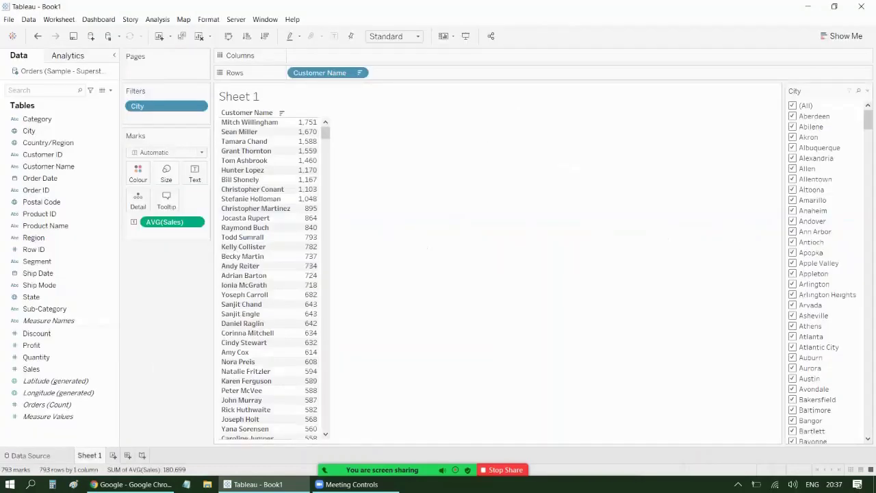
pyautogui.click(867, 91)
pyautogui.click(765, 321)
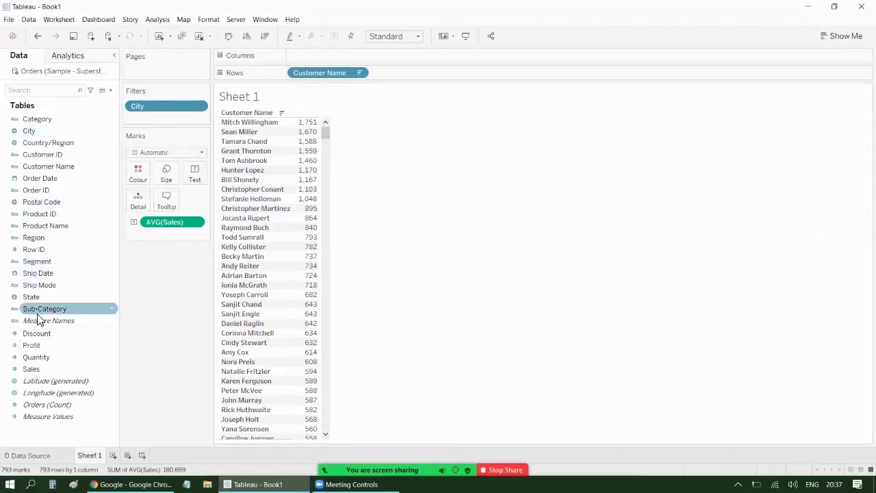
# Add a worksheet filter on State using all values and show its filter control
pyautogui.moveTo(48, 305); pyautogui.dragTo(156, 120)
pyautogui.click(448, 130)
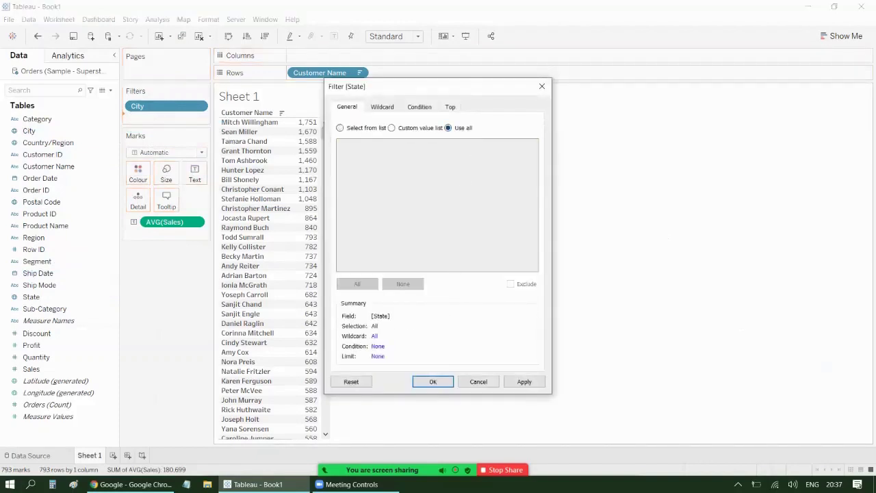
pyautogui.click(432, 381)
pyautogui.rightClick(140, 123)
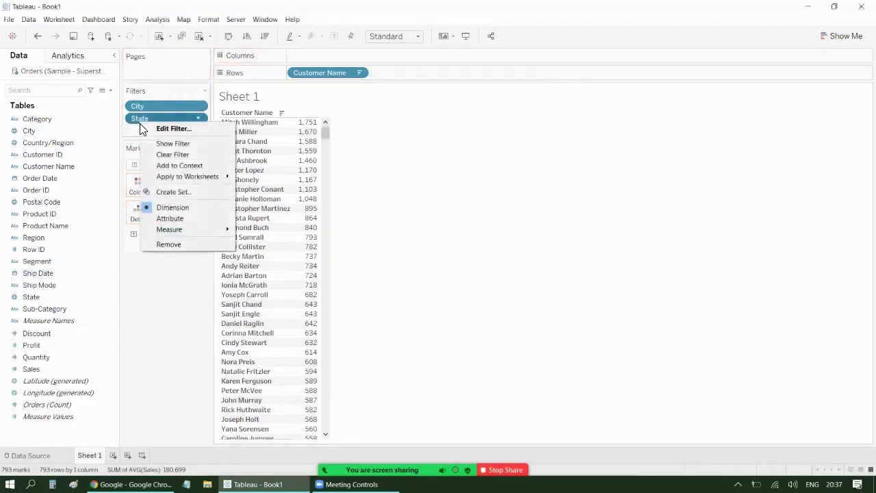
pyautogui.click(232, 144)
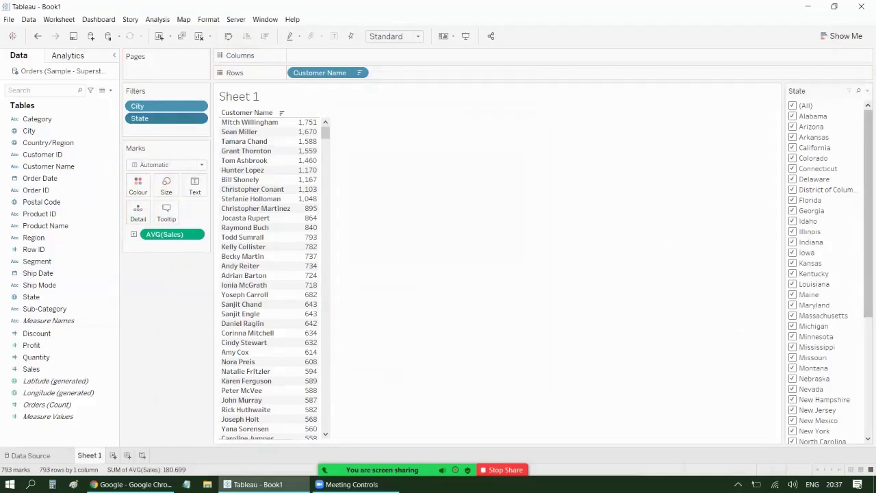
# Change the State filter control to a single-value dropdown and look through its list of states
pyautogui.click(867, 90)
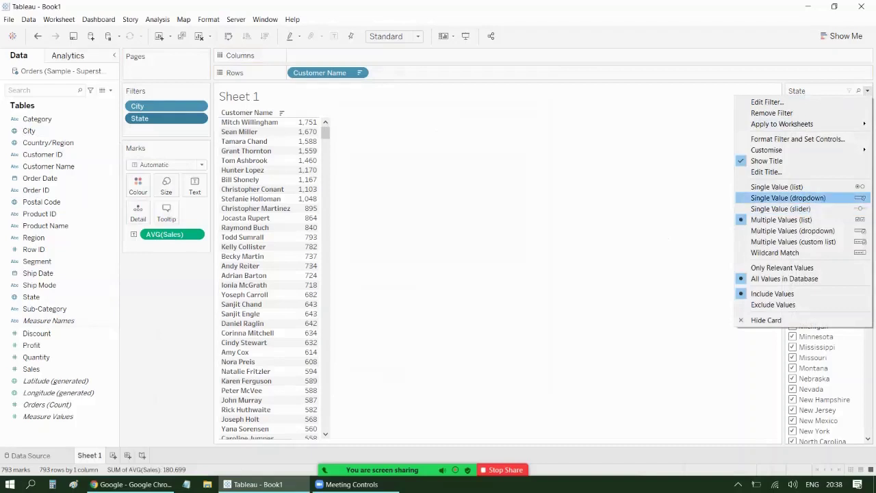
pyautogui.click(788, 197)
pyautogui.click(828, 106)
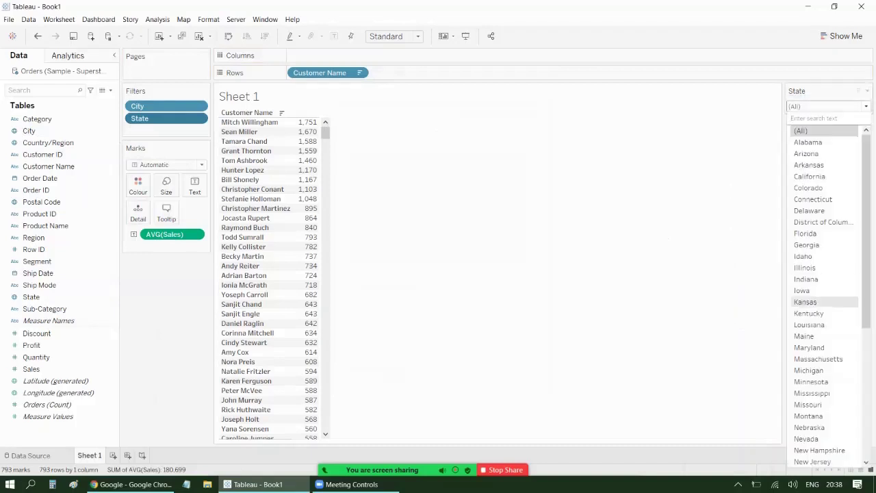
pyautogui.click(671, 287)
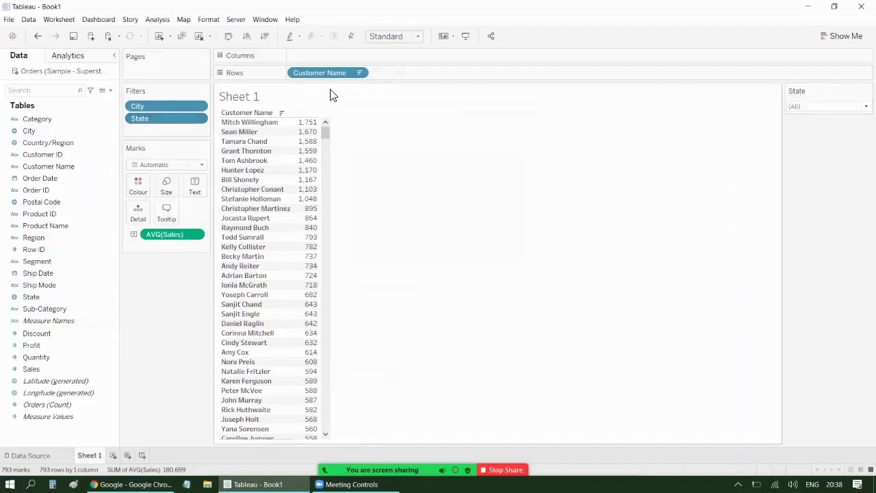
# Show the City filter control again and place the State filter control above it
pyautogui.rightClick(141, 106)
pyautogui.click(172, 125)
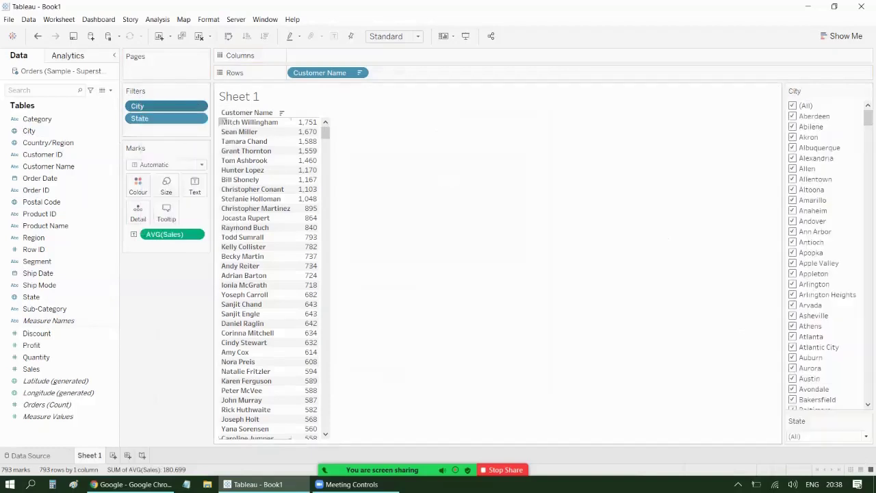
pyautogui.click(867, 91)
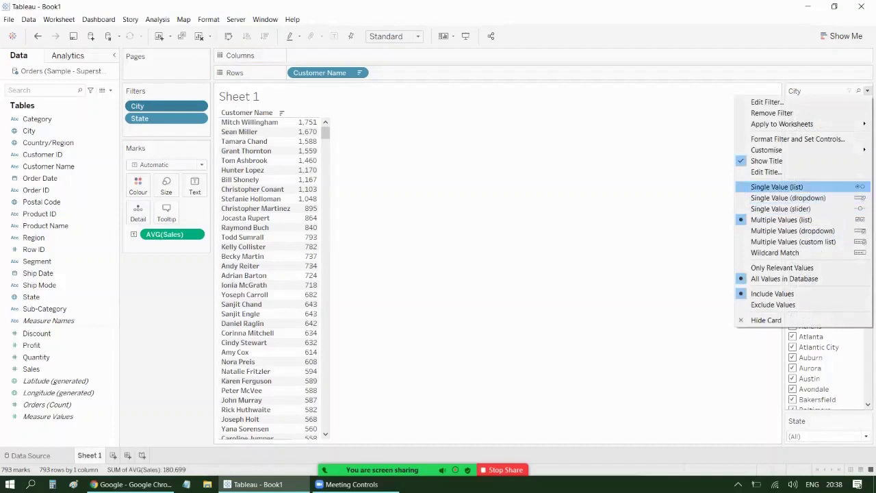
pyautogui.click(826, 427)
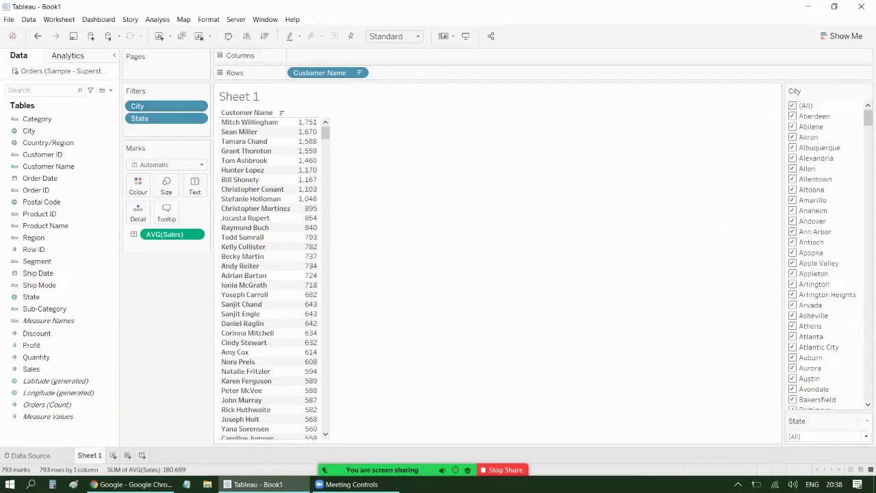
pyautogui.moveTo(814, 421); pyautogui.dragTo(821, 87)
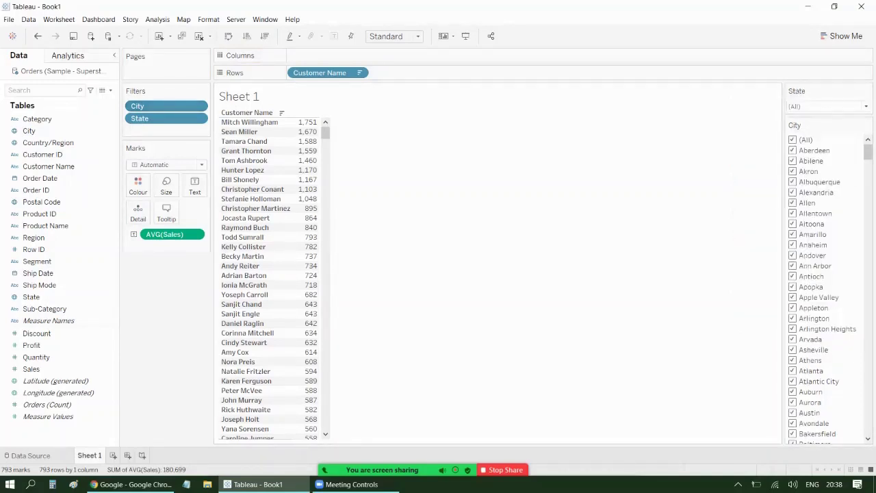
# Find Kentucky in the State filter control and filter the table to it
pyautogui.click(828, 106)
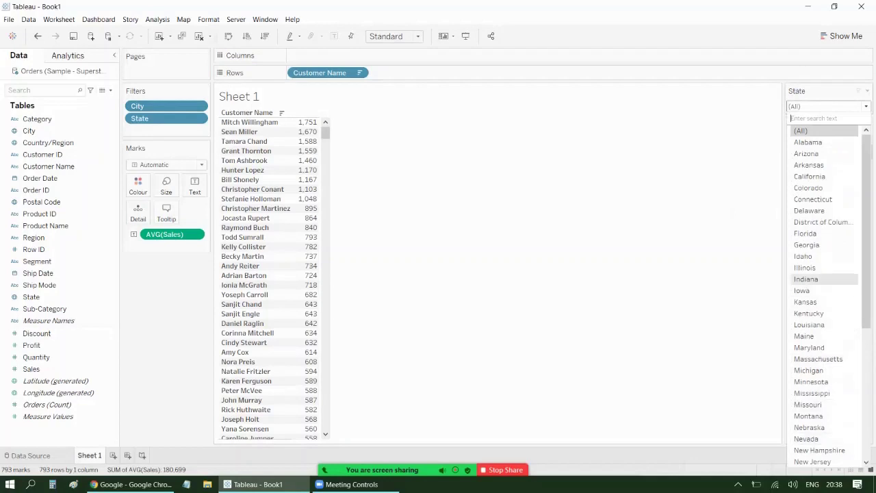
pyautogui.write('ke')
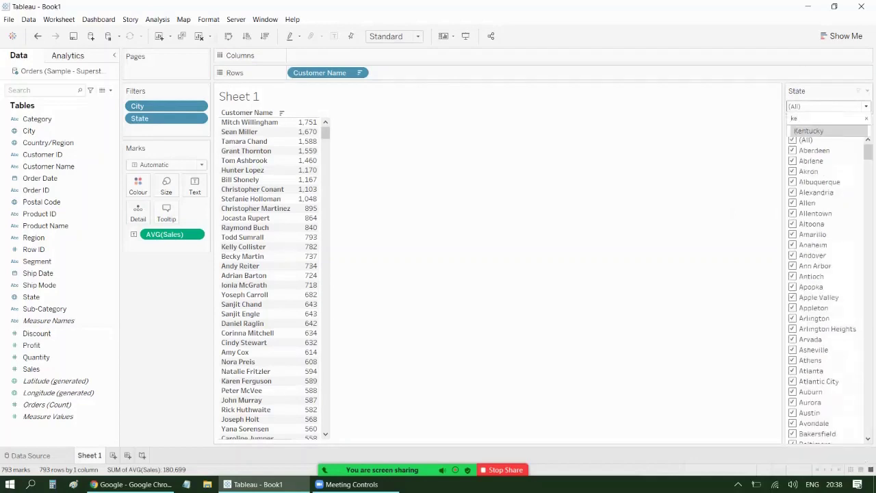
pyautogui.press('Return')
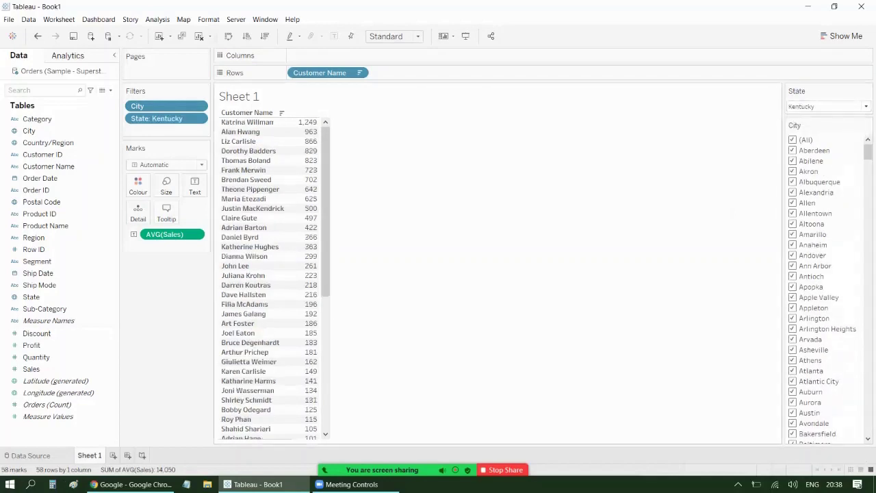
# Try deselecting and reselecting York in the full City filter list
pyautogui.moveTo(868, 152); pyautogui.dragTo(868, 424)
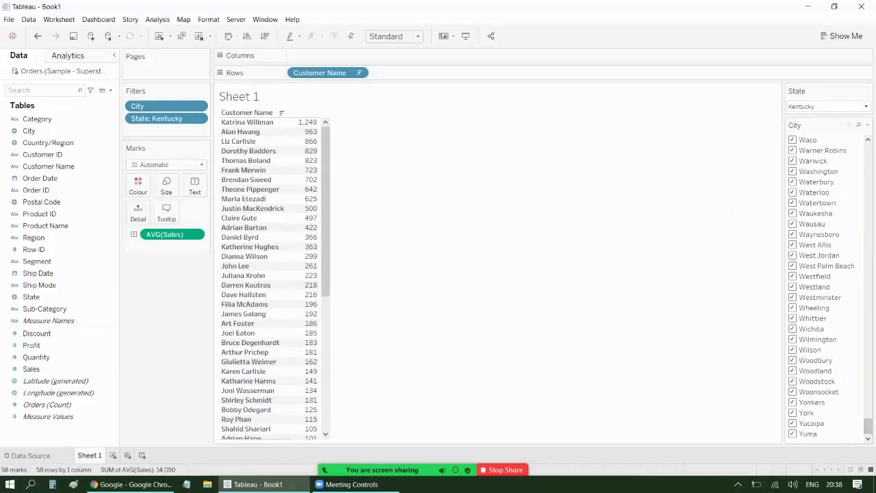
pyautogui.click(793, 413)
pyautogui.click(792, 413)
pyautogui.moveTo(868, 425); pyautogui.dragTo(868, 148)
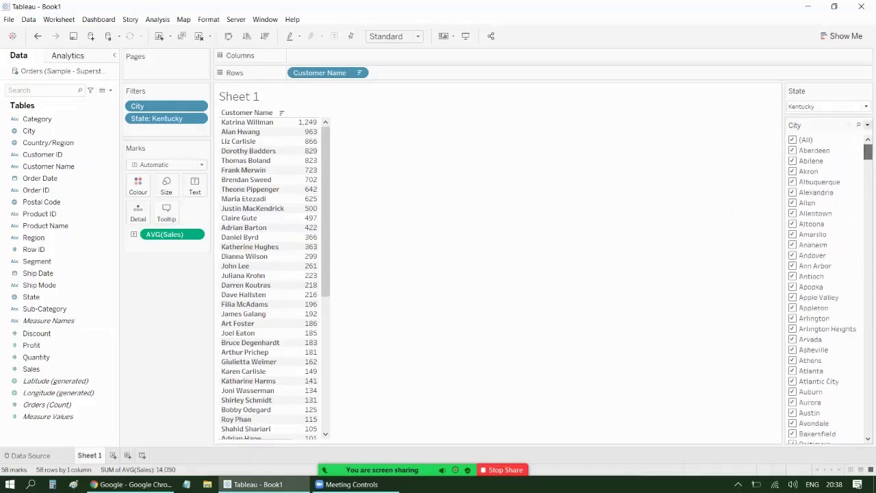
# Restrict the City filter control to only relevant values
pyautogui.click(867, 124)
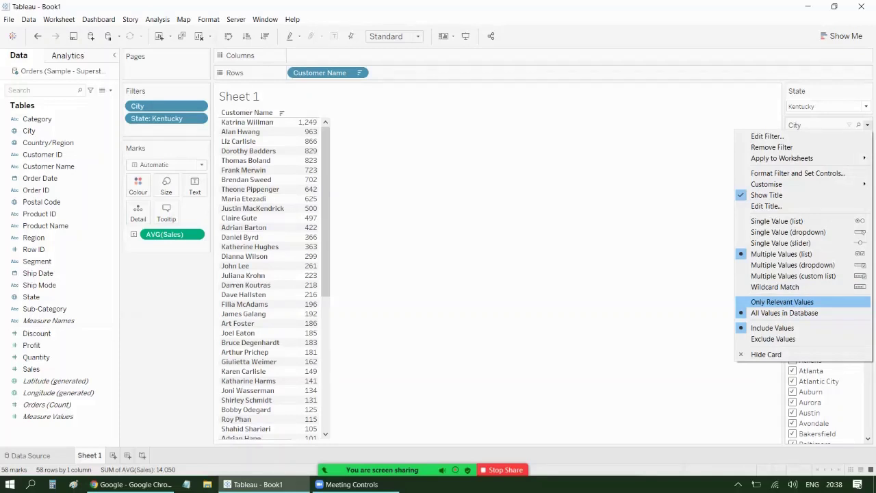
pyautogui.click(782, 301)
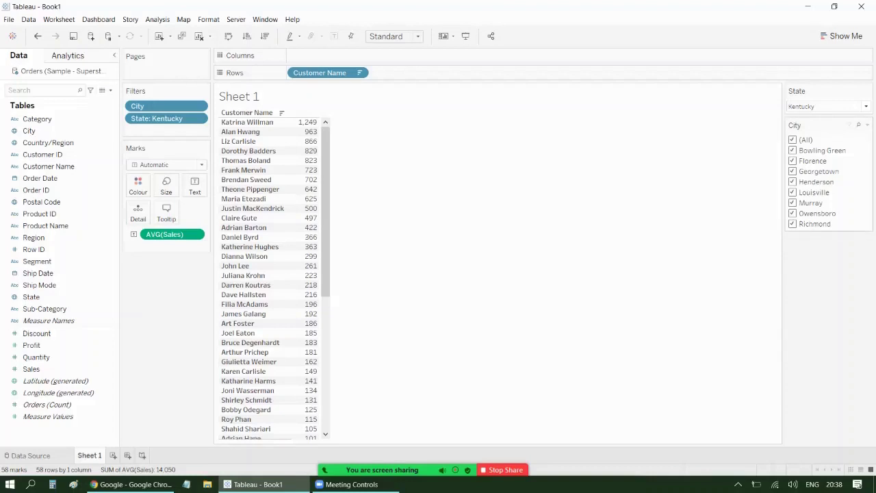
# Test the dependent City list by switching the State filter to Montana and then to Mississippi
pyautogui.click(866, 107)
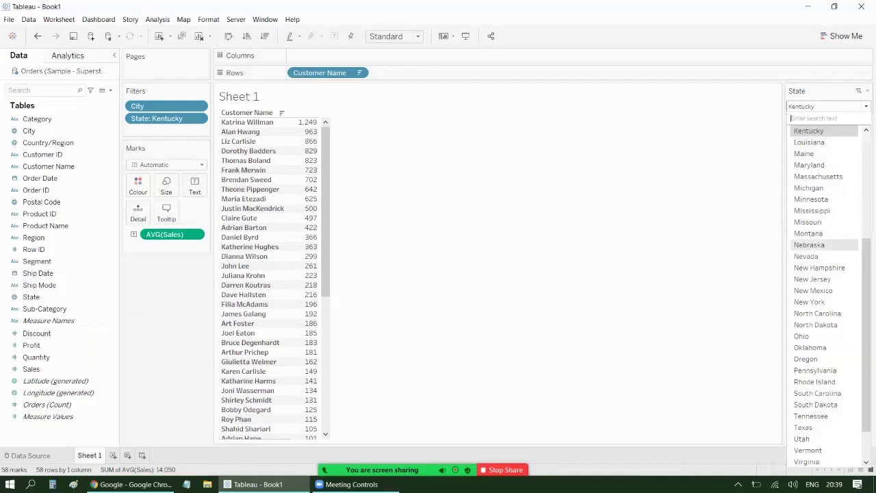
pyautogui.click(808, 233)
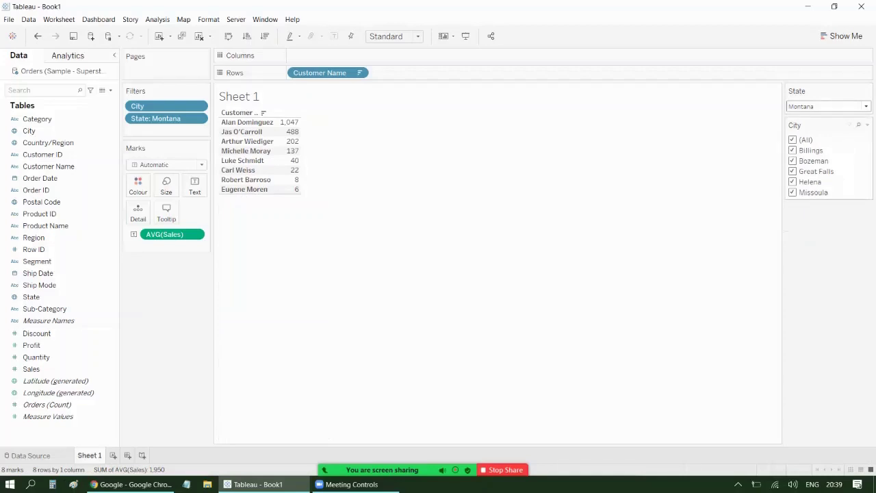
pyautogui.click(828, 106)
pyautogui.click(812, 210)
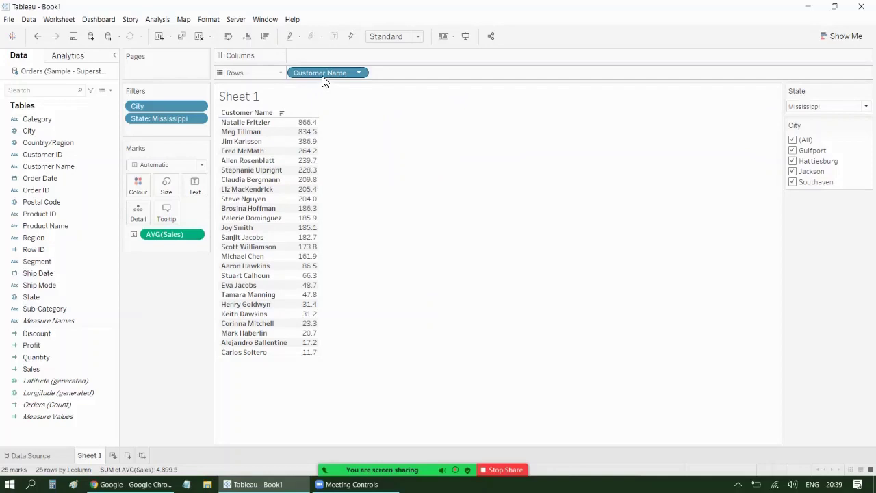
# Replace Customer Name with City and turn the view into a vertical bar chart of average Sales per city
pyautogui.moveTo(329, 72); pyautogui.dragTo(169, 282)
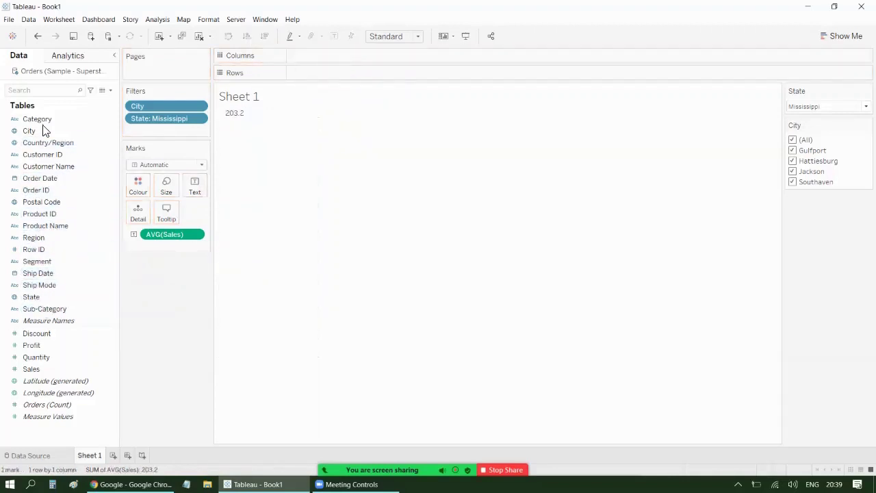
pyautogui.moveTo(34, 131); pyautogui.dragTo(307, 60)
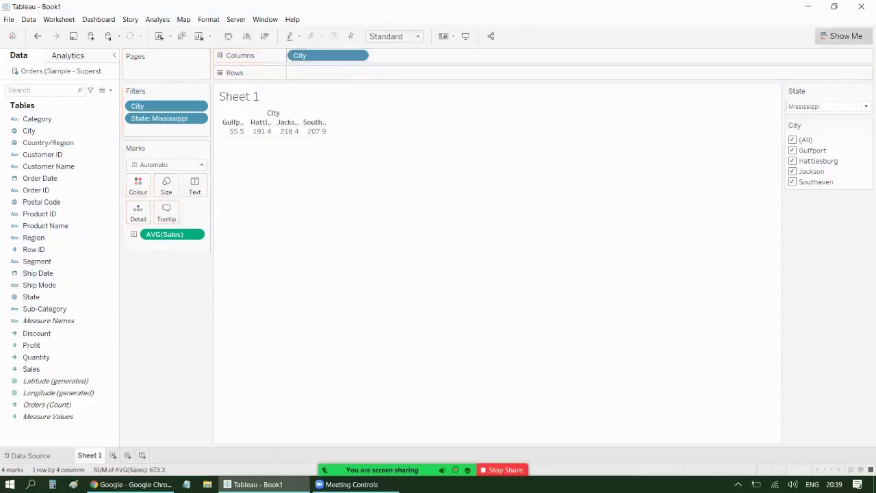
pyautogui.click(842, 36)
pyautogui.click(781, 120)
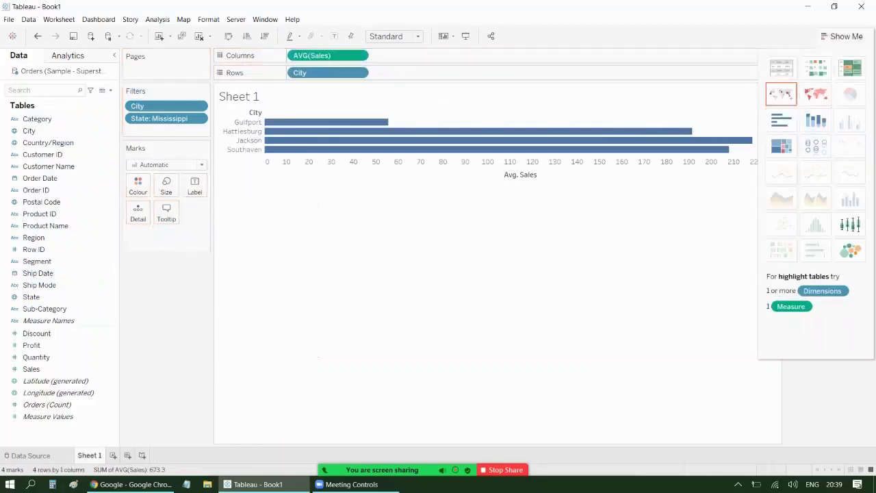
pyautogui.click(229, 36)
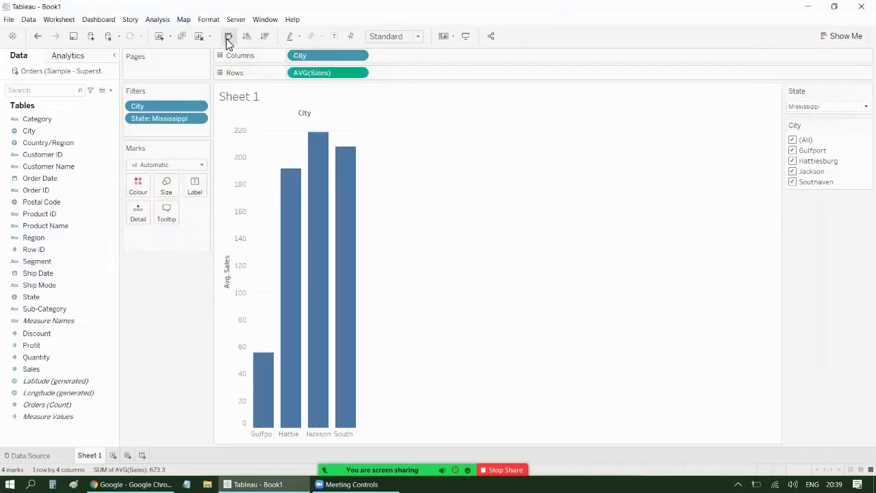
# Widen the bars and fit the chart to Entire View
pyautogui.moveTo(364, 166); pyautogui.dragTo(491, 182)
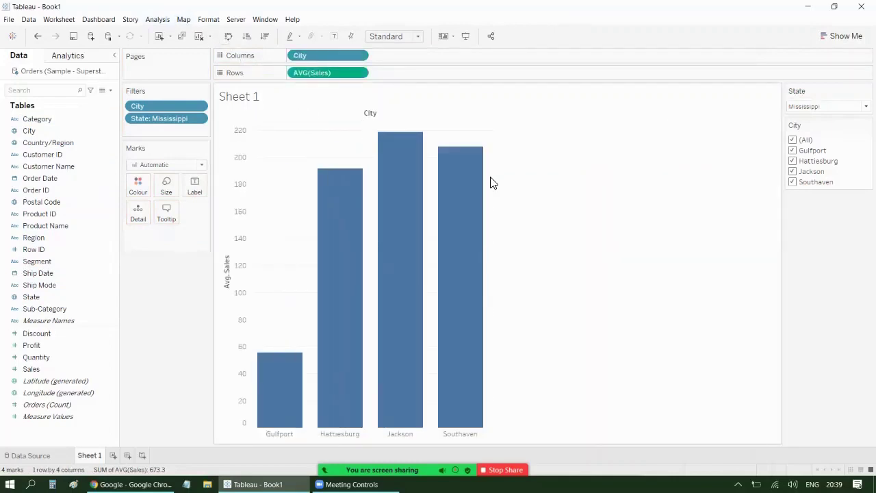
pyautogui.click(396, 36)
pyautogui.click(399, 73)
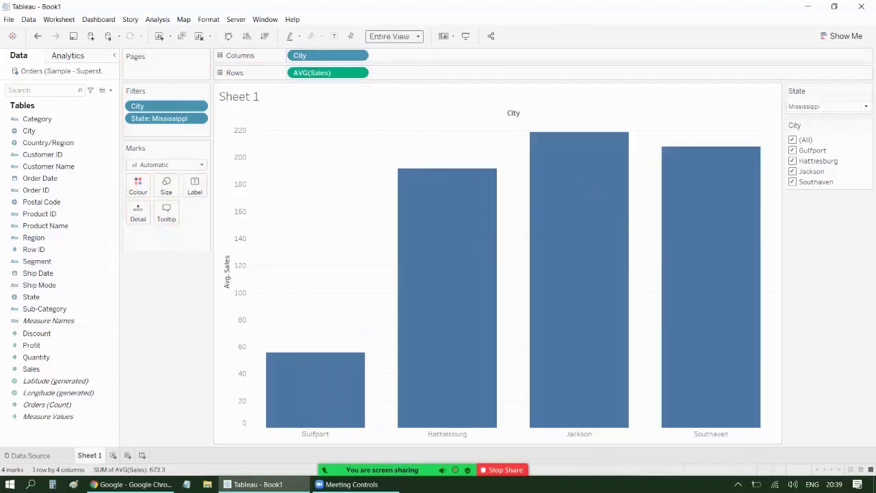
# Retitle the sheet "Average sales value" and show value labels on the bars
pyautogui.doubleClick(235, 95)
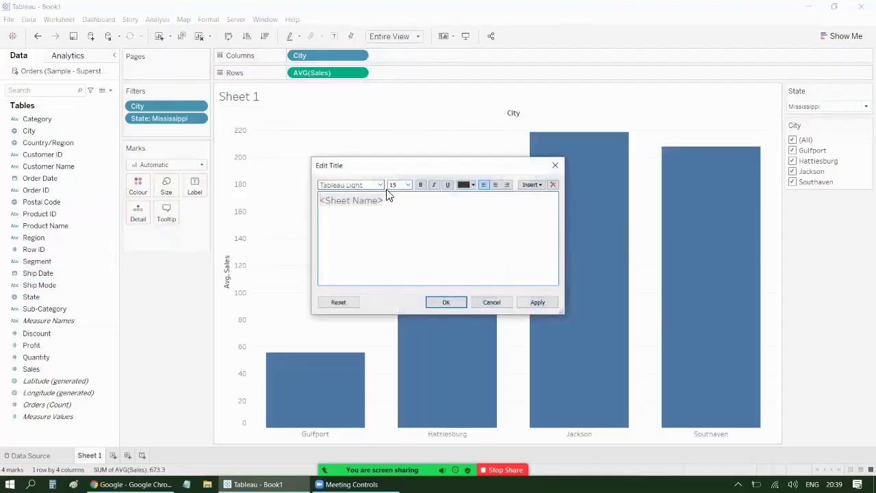
pyautogui.write('Averag')
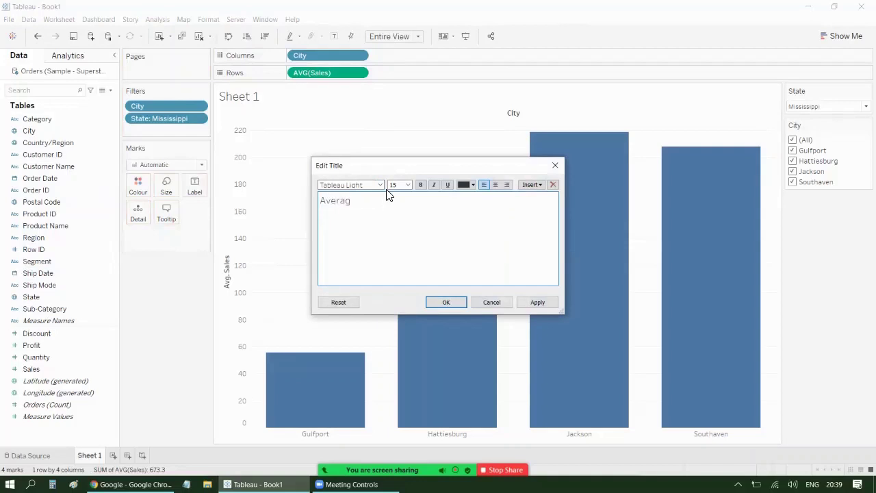
pyautogui.write('e sales value')
pyautogui.click(445, 303)
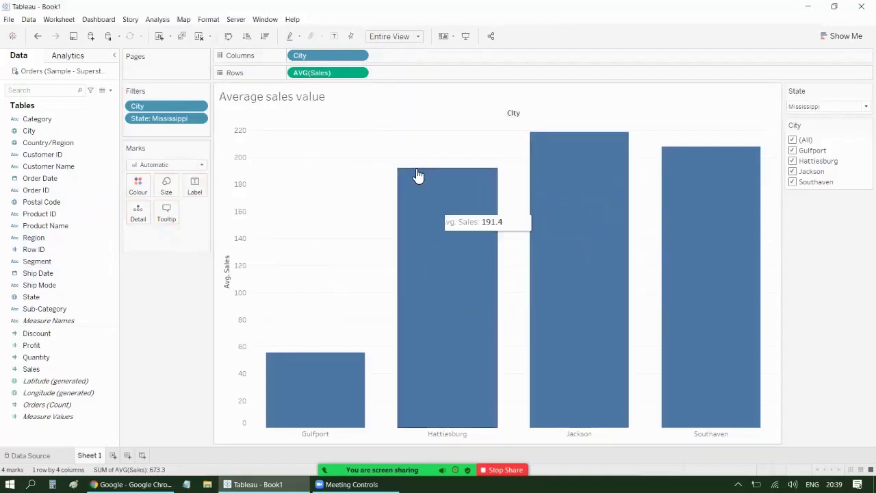
pyautogui.click(339, 37)
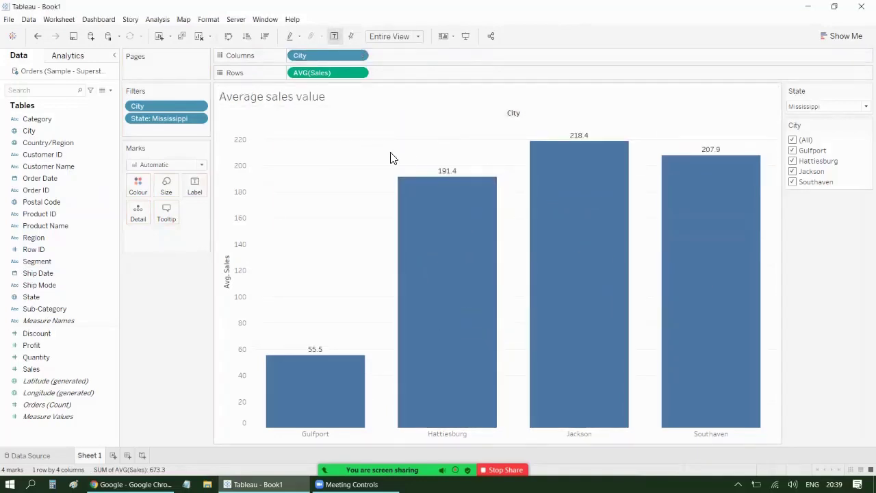
# Sort the city bars in ascending order of average sales and switch the State filter to Massachusetts
pyautogui.moveTo(352, 418)
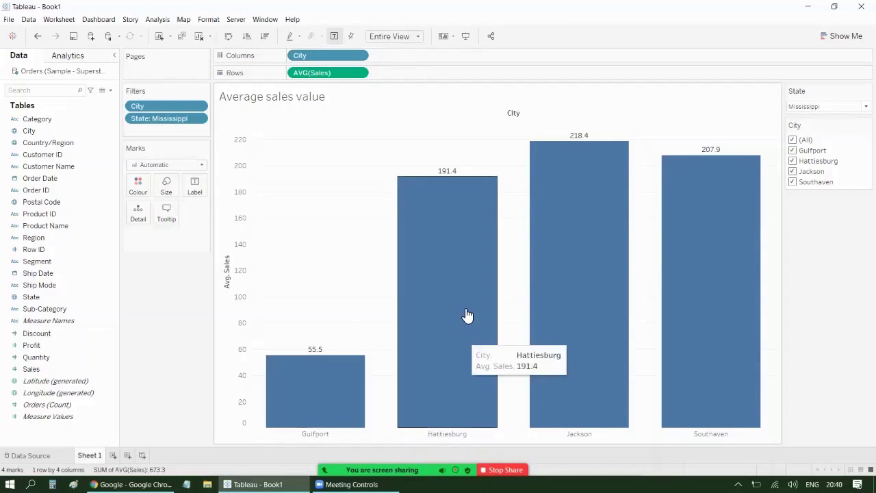
pyautogui.moveTo(540, 281)
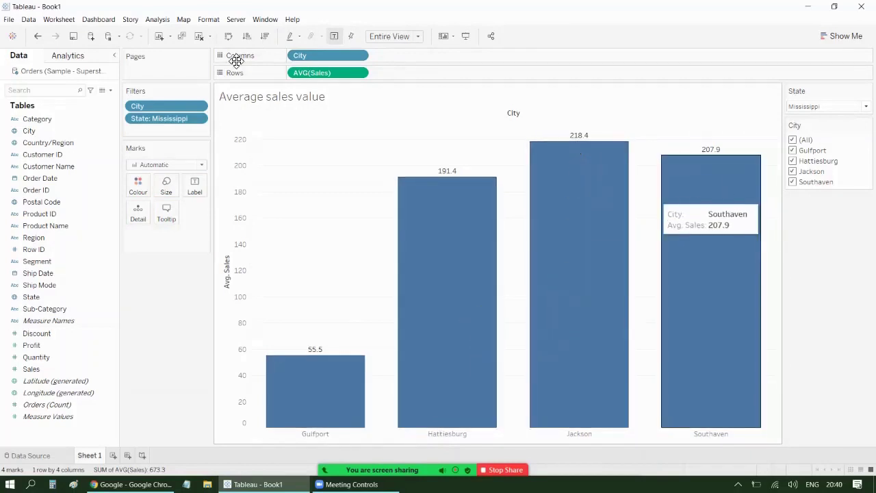
pyautogui.click(246, 39)
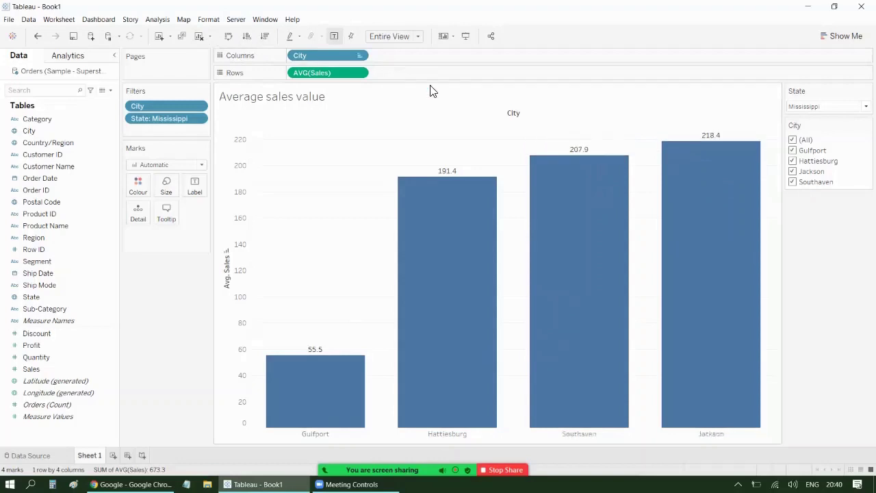
pyautogui.click(839, 106)
pyautogui.click(819, 176)
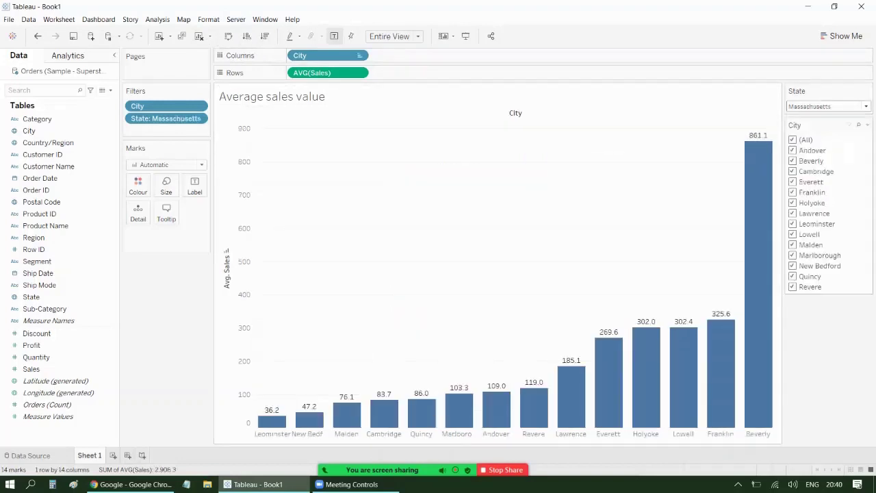
# Remove the City filter from the worksheet and undo the removal
pyautogui.moveTo(572, 415)
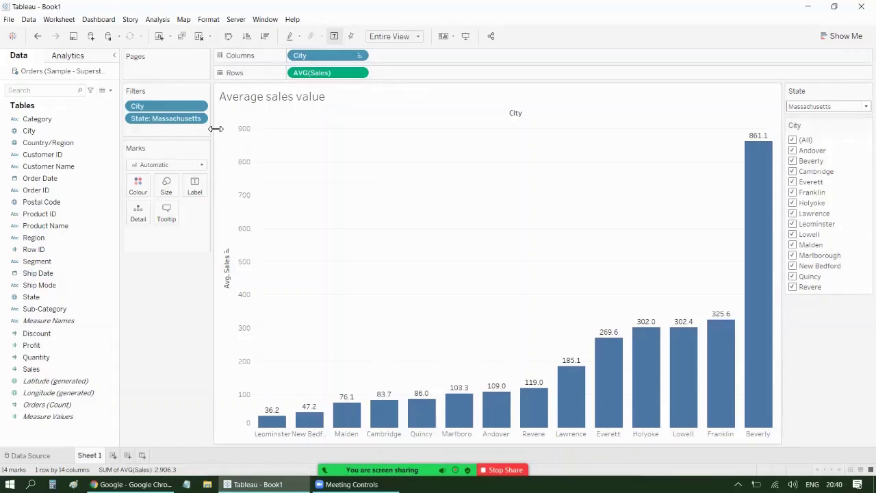
pyautogui.moveTo(757, 156)
pyautogui.click(160, 106)
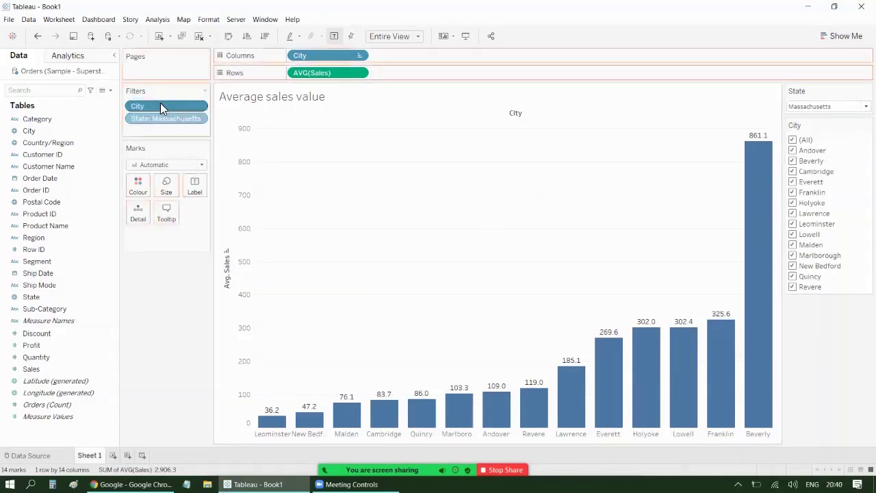
pyautogui.press('Delete')
pyautogui.click(37, 43)
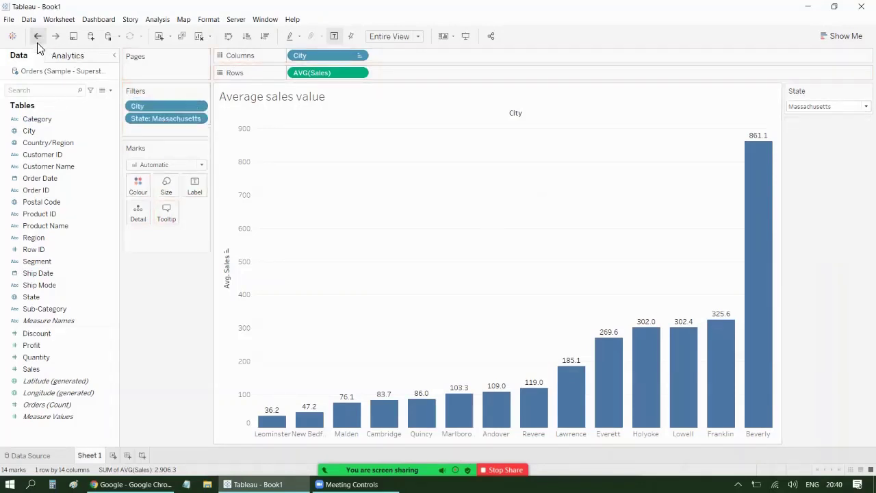
# Show the City filter control again and restrict its list to only relevant values
pyautogui.rightClick(167, 104)
pyautogui.click(189, 126)
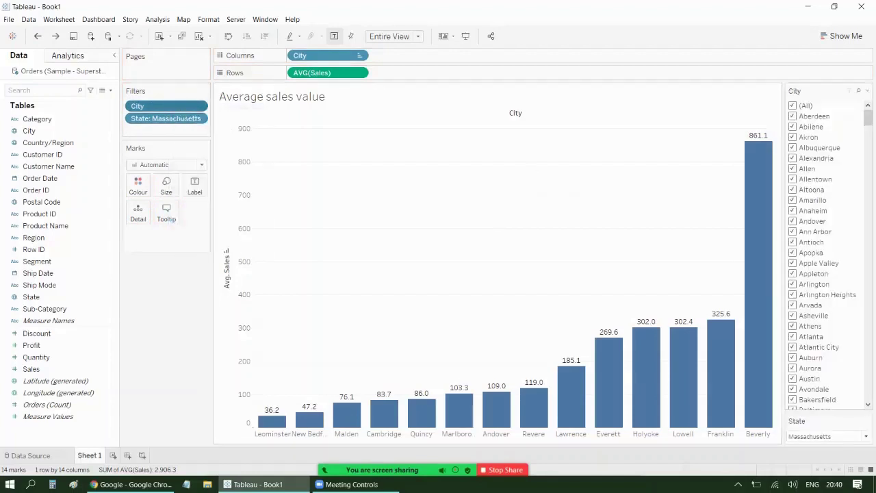
pyautogui.click(867, 90)
pyautogui.click(821, 276)
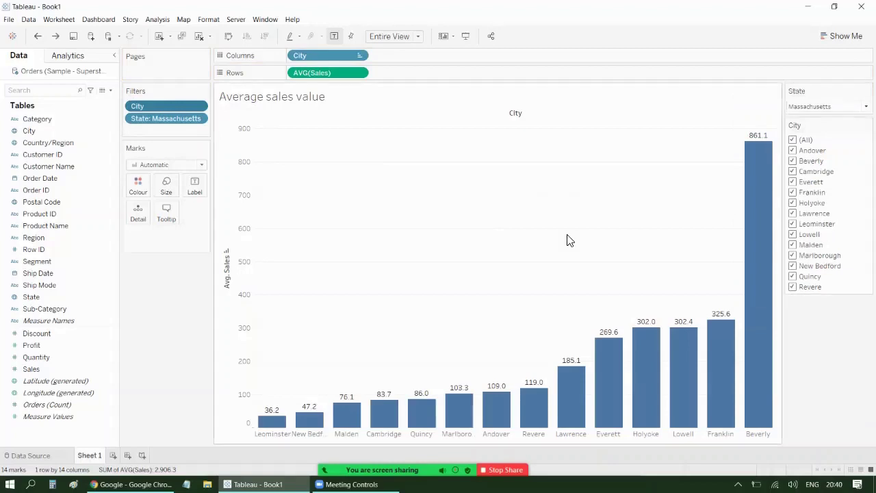
# Add the State filter to context and switch State to Kentucky
pyautogui.rightClick(165, 118)
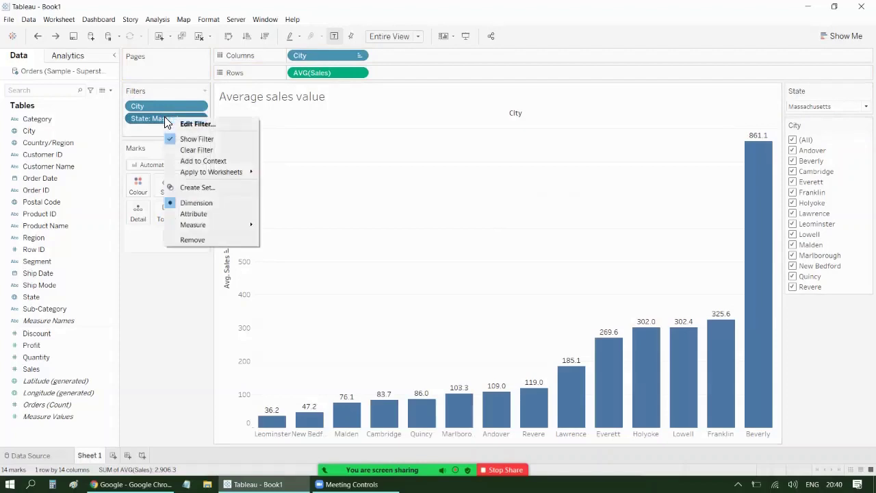
pyautogui.click(234, 160)
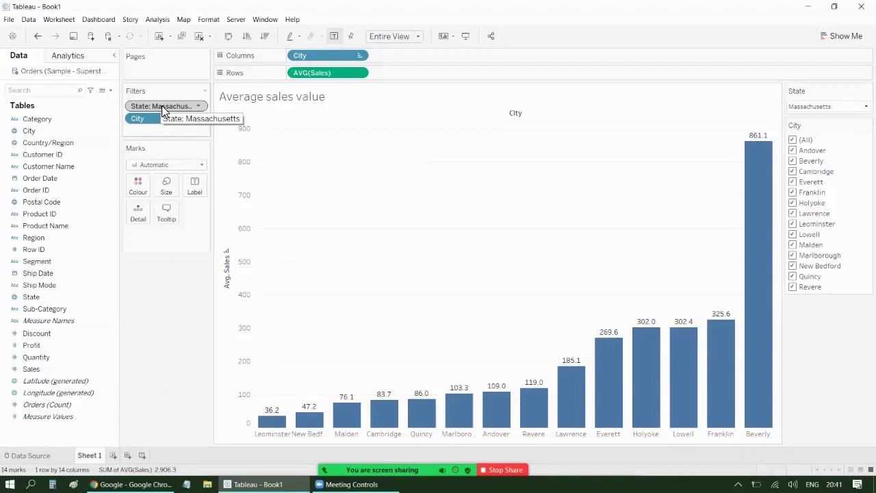
pyautogui.click(829, 107)
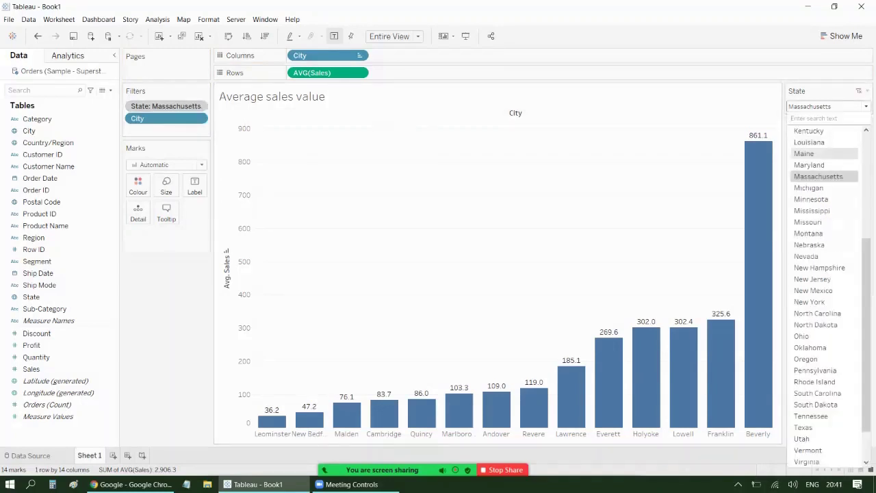
pyautogui.click(809, 130)
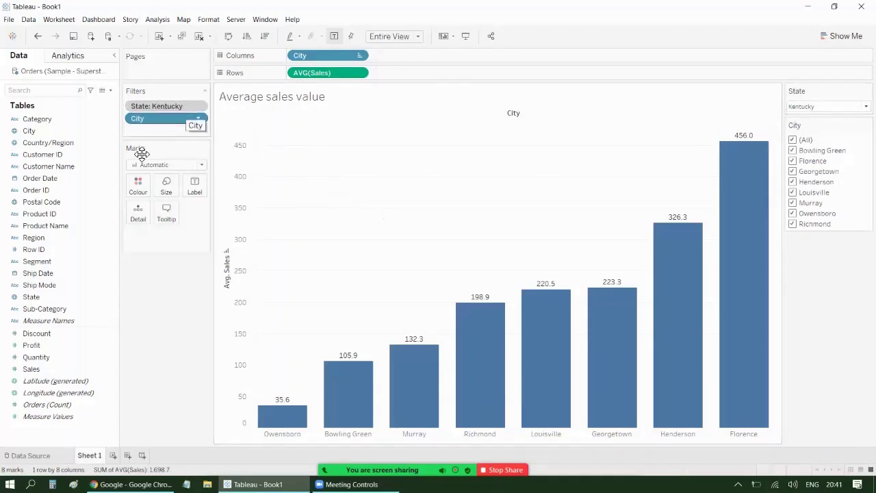
# Show a filter for the Region field on the worksheet
pyautogui.rightClick(52, 235)
pyautogui.click(80, 253)
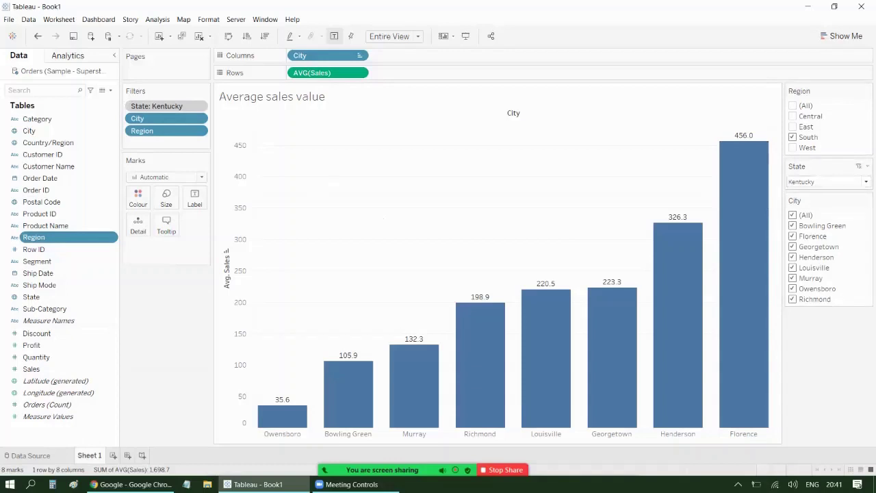
# Remove the State filter from context and take the Region filter off the worksheet
pyautogui.rightClick(154, 108)
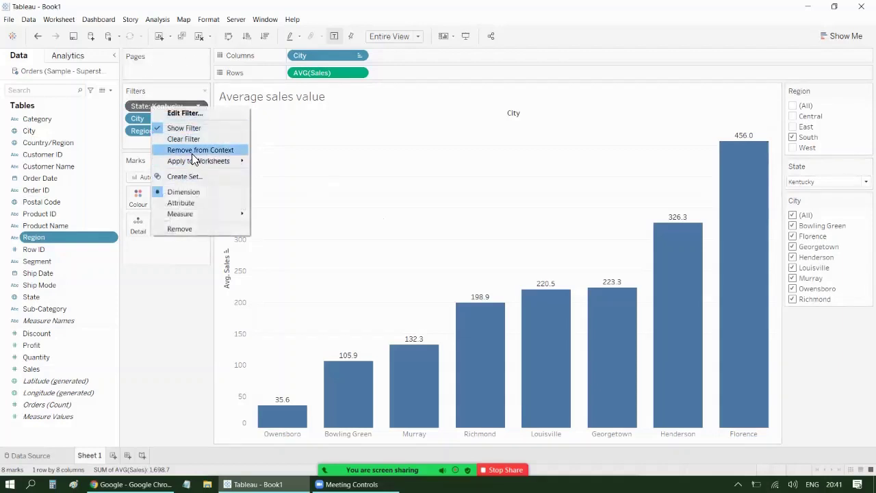
pyautogui.click(227, 153)
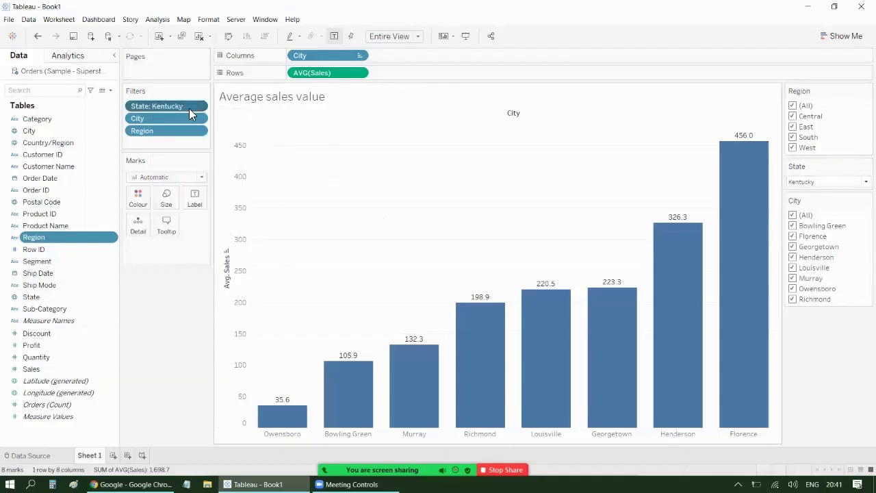
pyautogui.moveTo(152, 131); pyautogui.dragTo(20, 167)
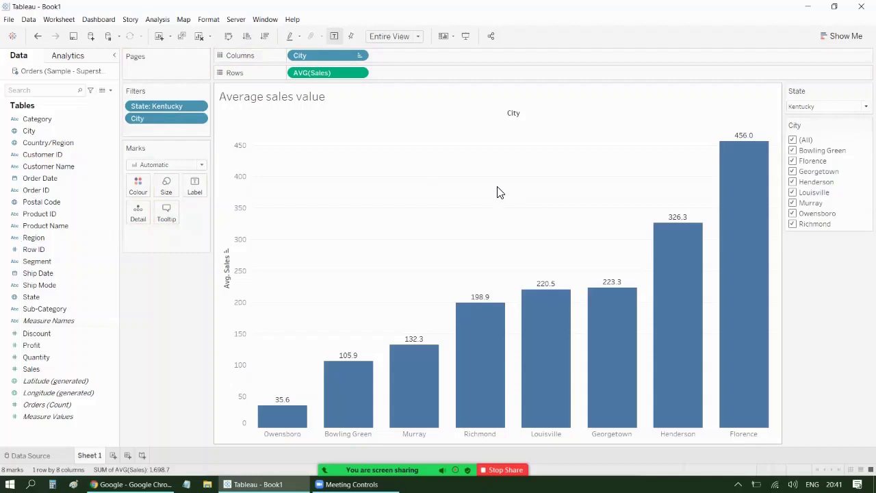
# Set the State filter to (All)
pyautogui.click(828, 106)
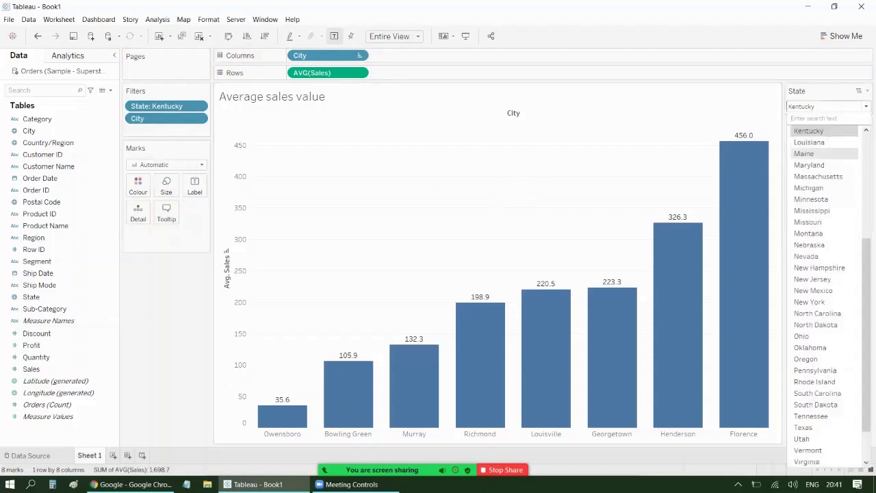
pyautogui.scroll(5, 825, 295)
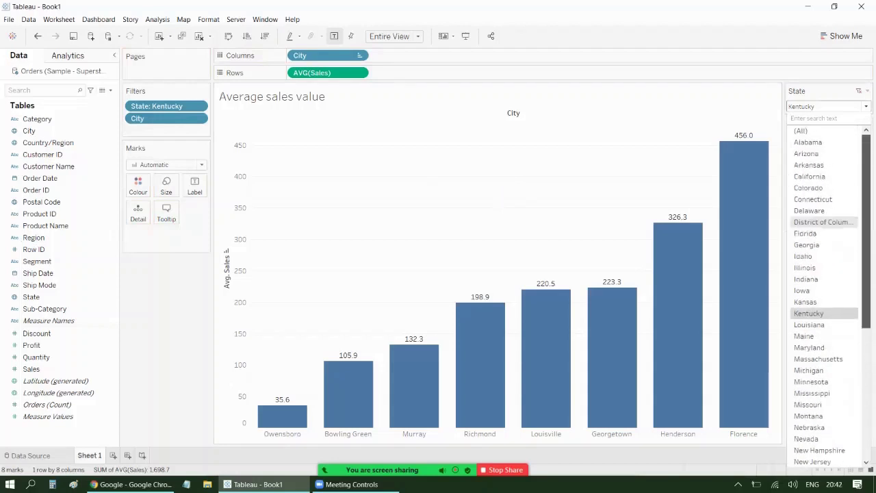
pyautogui.click(800, 131)
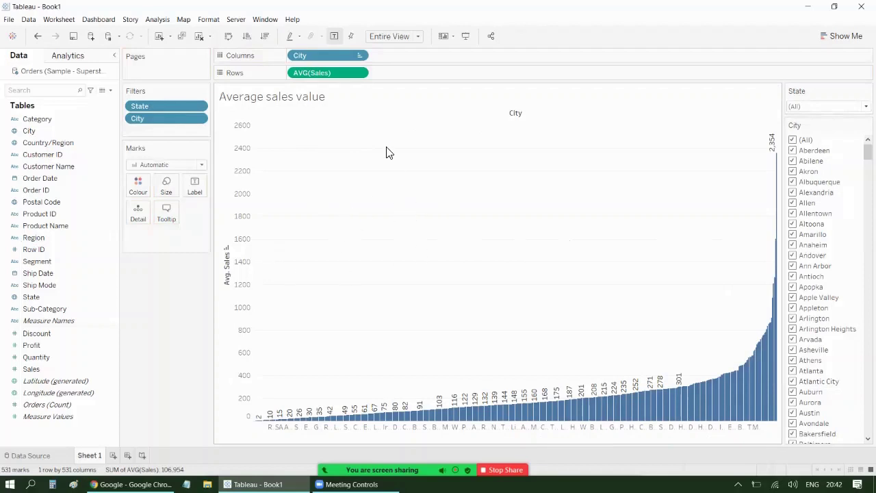
# Limit the City filter to the top 10 cities by average Sales
pyautogui.click(201, 121)
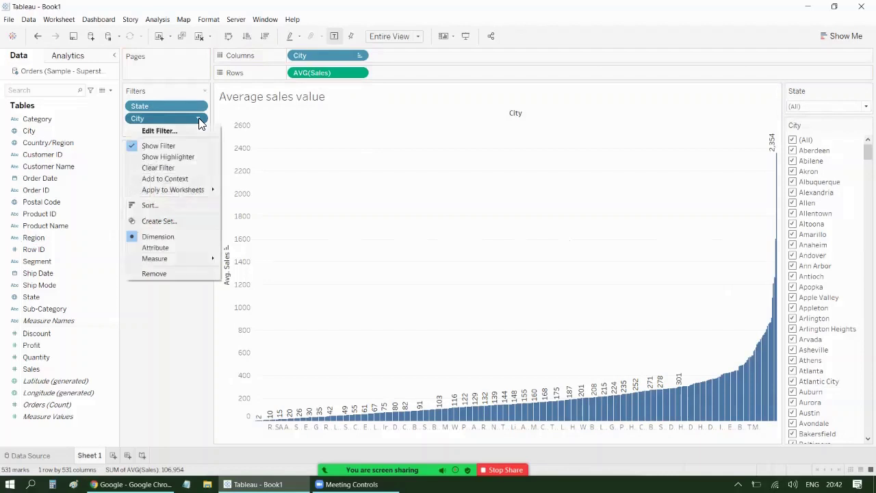
pyautogui.click(150, 131)
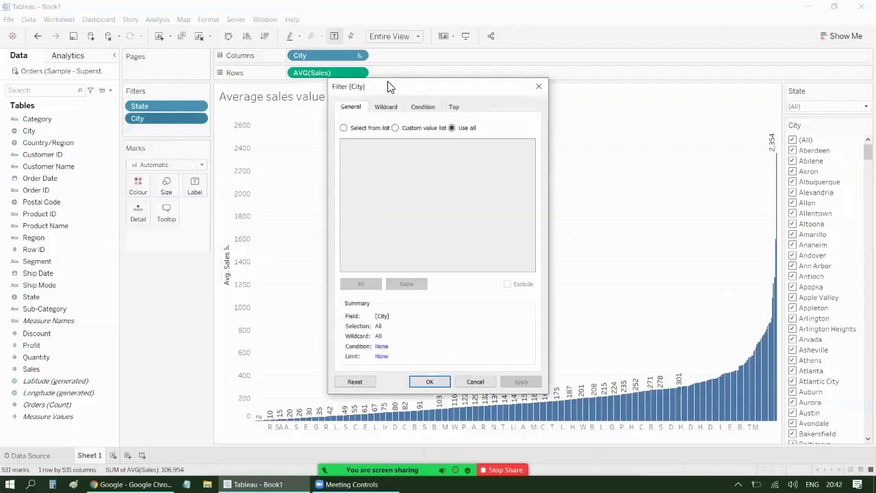
pyautogui.moveTo(394, 89); pyautogui.dragTo(431, 67)
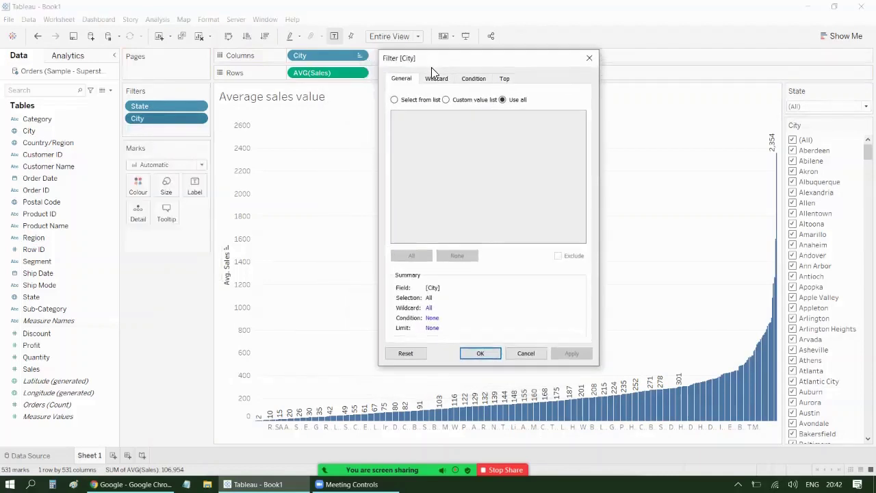
pyautogui.click(505, 79)
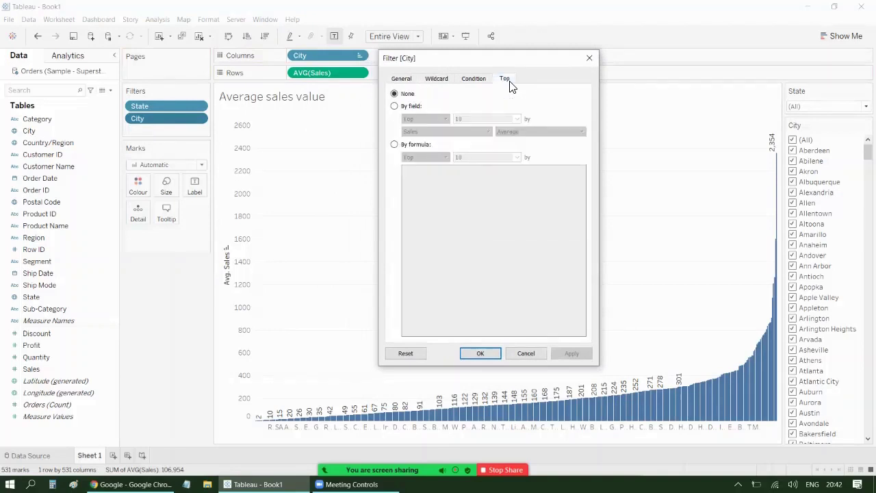
pyautogui.click(395, 108)
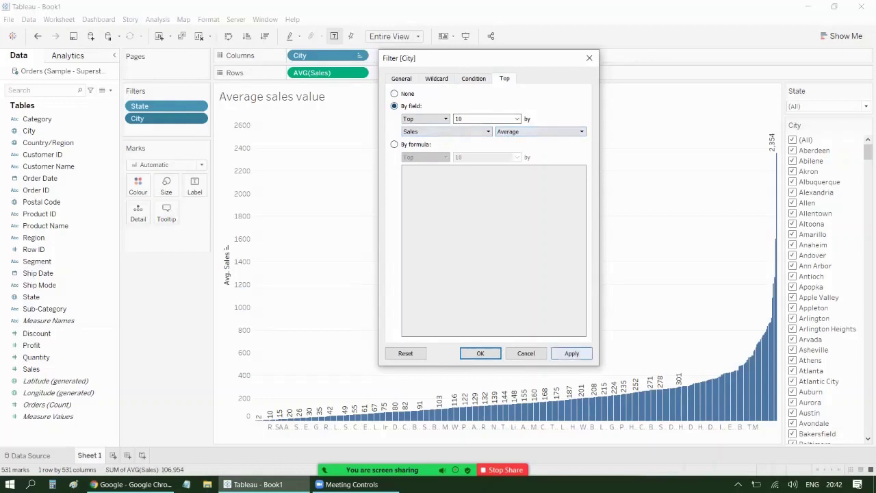
pyautogui.click(571, 354)
pyautogui.click(481, 353)
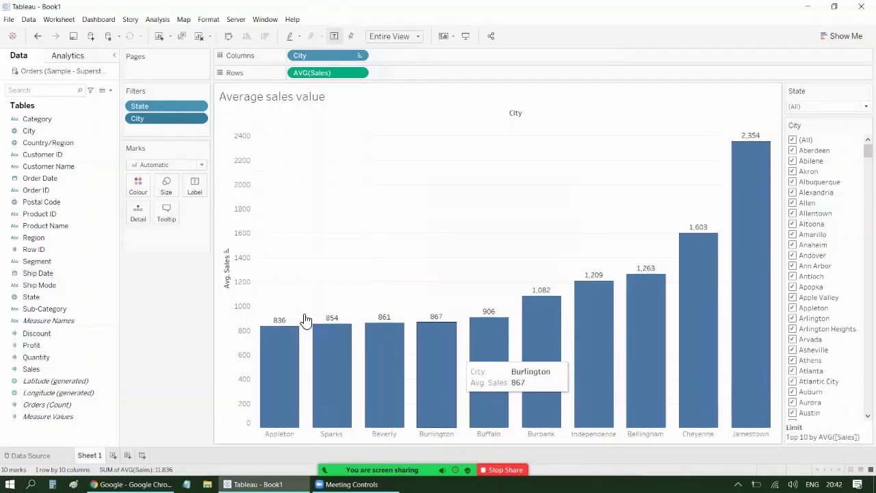
# Reduce the City filter's by-field limit to the top 5 cities
pyautogui.click(359, 55)
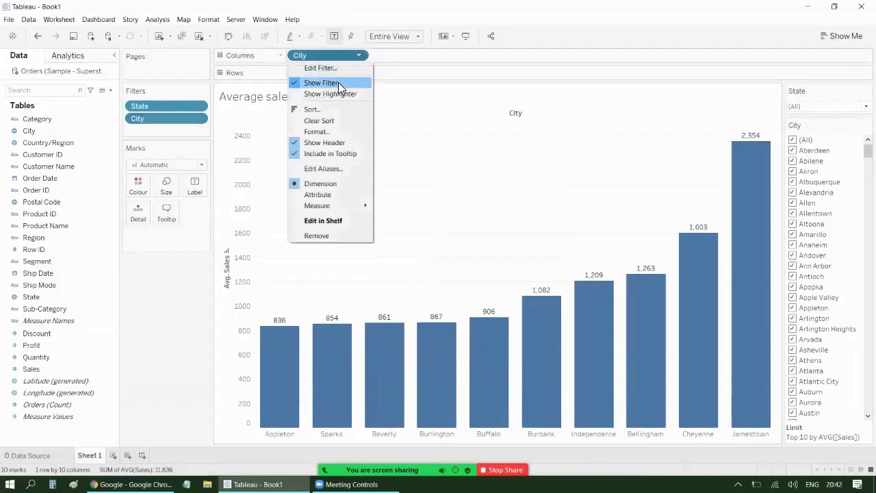
pyautogui.click(336, 68)
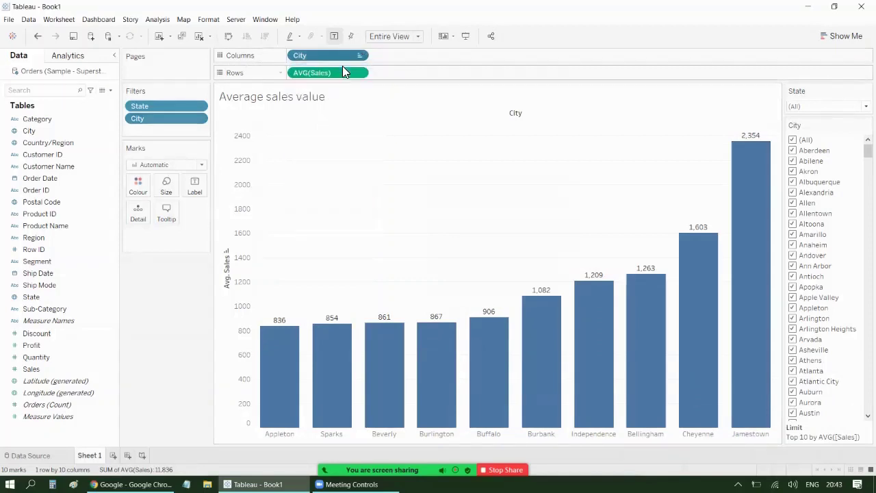
pyautogui.moveTo(416, 150); pyautogui.dragTo(392, 150)
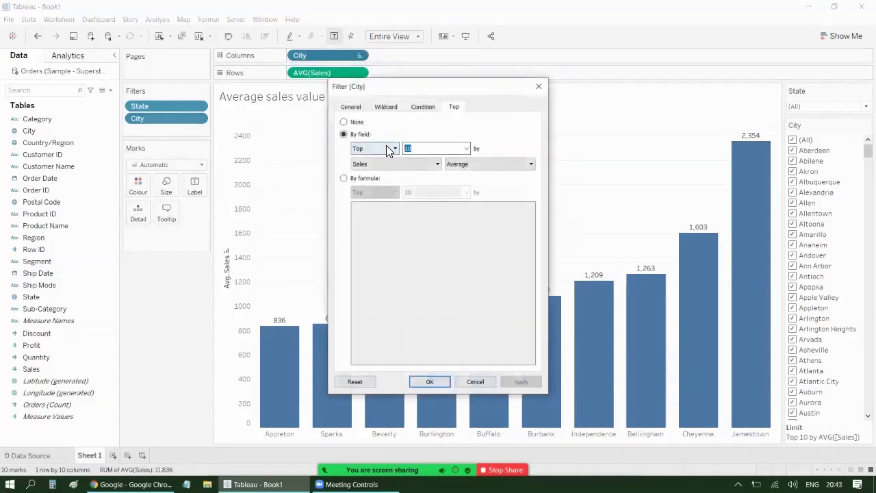
pyautogui.write('5')
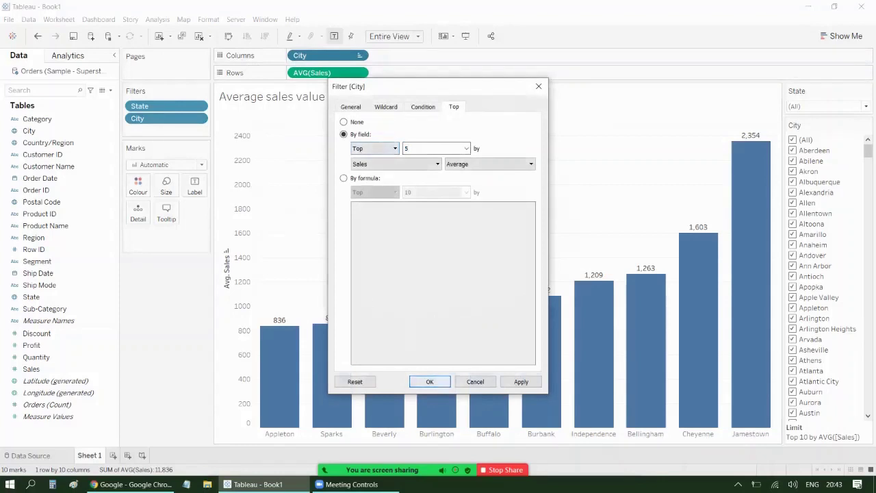
pyautogui.click(430, 382)
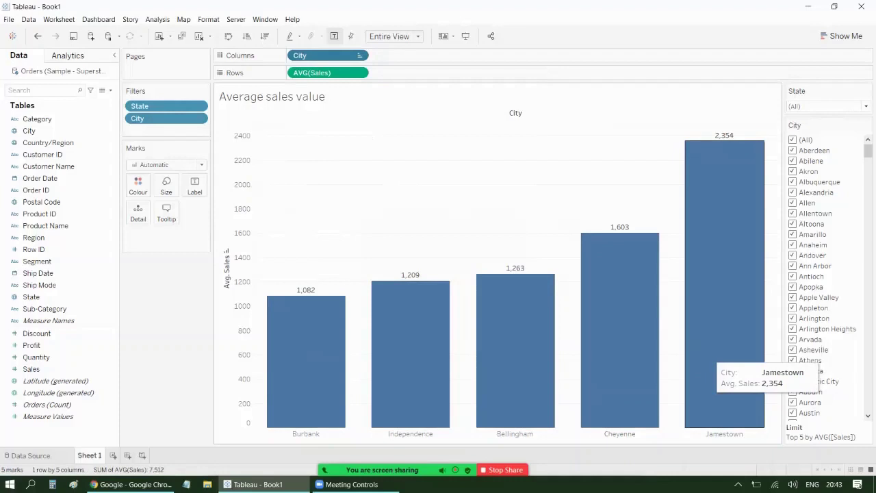
# Change the City filter's limit from top to the bottom 5 cities by average Sales
pyautogui.click(358, 55)
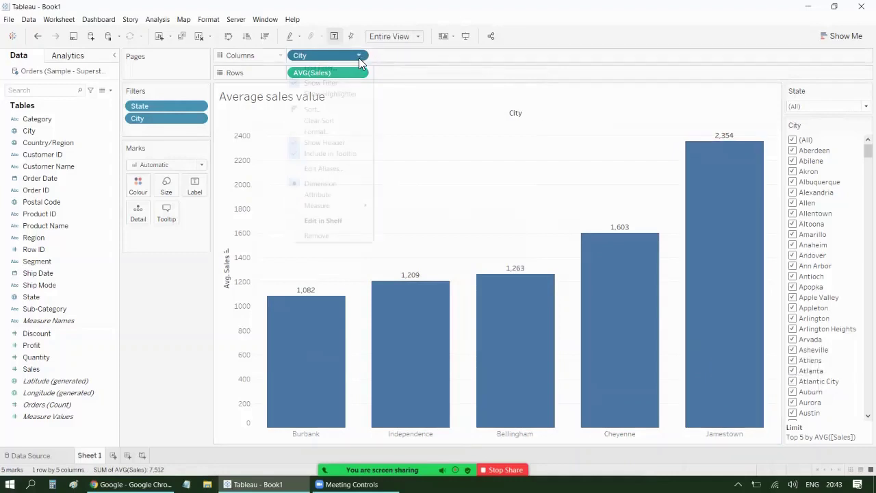
pyautogui.click(351, 68)
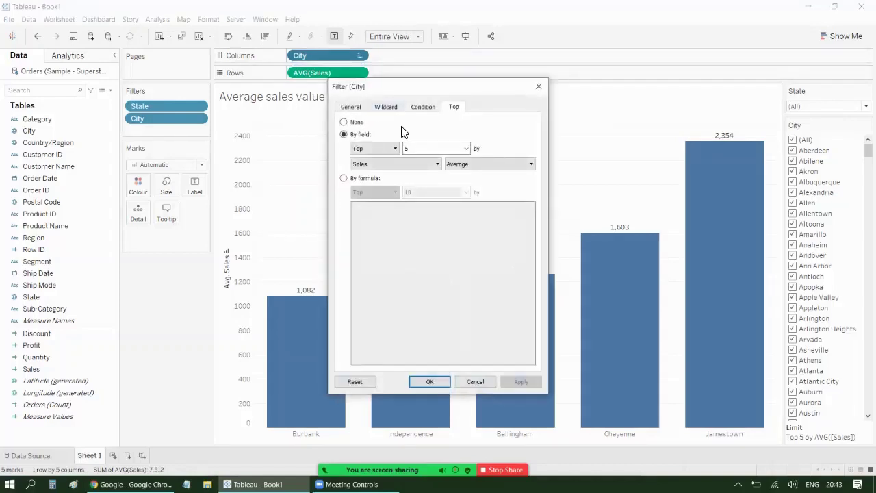
pyautogui.click(367, 152)
pyautogui.click(363, 165)
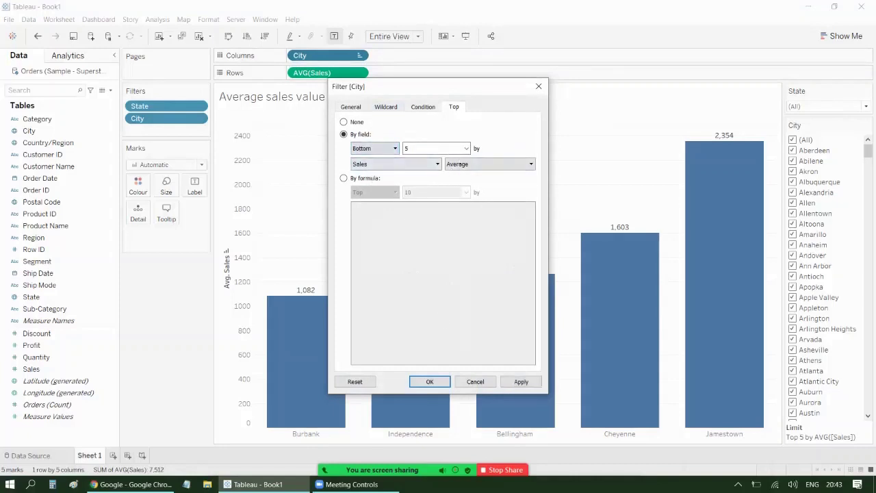
pyautogui.click(430, 381)
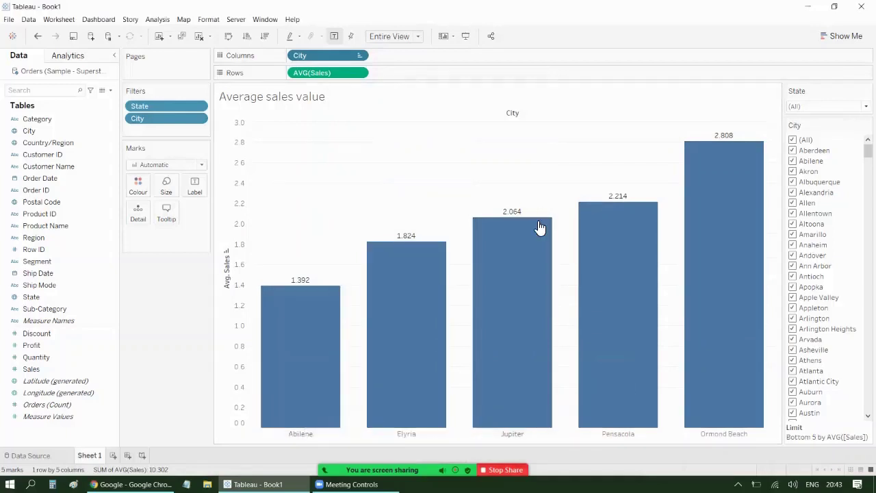
# Change the City filter's by-field limit from bottom to the top 5 cities by average Sales
pyautogui.moveTo(687, 217)
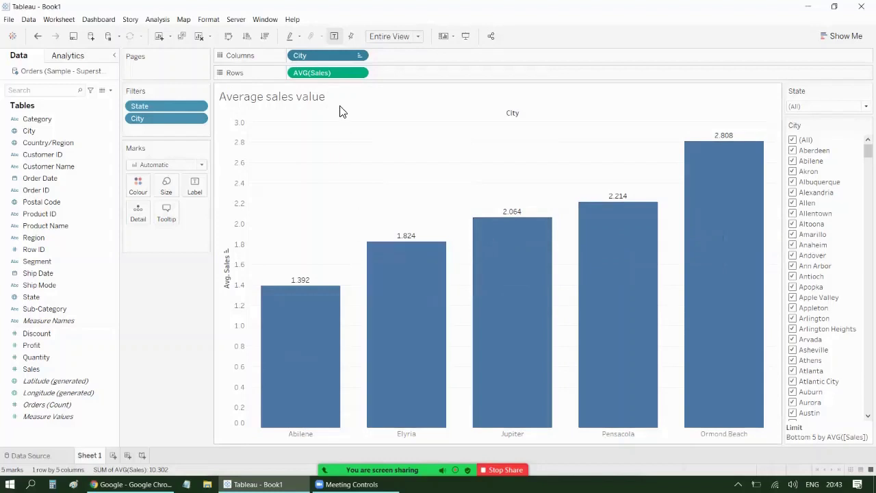
pyautogui.click(358, 55)
pyautogui.click(339, 69)
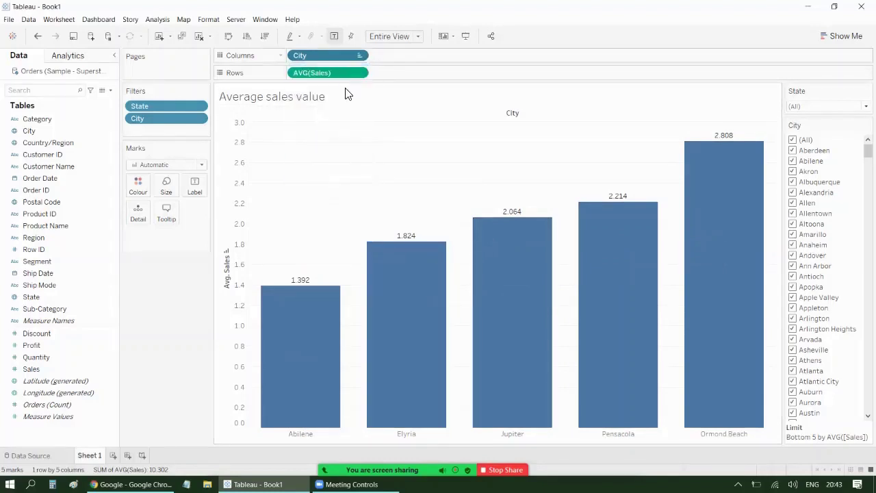
pyautogui.click(363, 149)
pyautogui.click(360, 158)
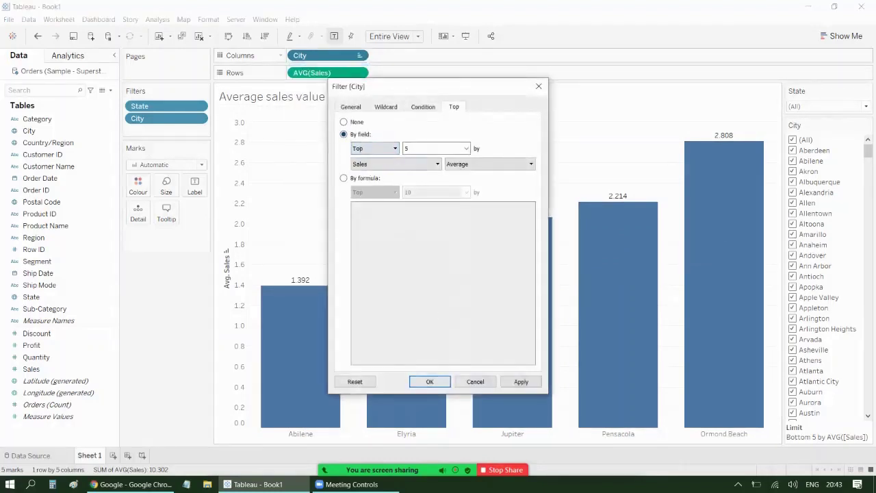
pyautogui.click(430, 382)
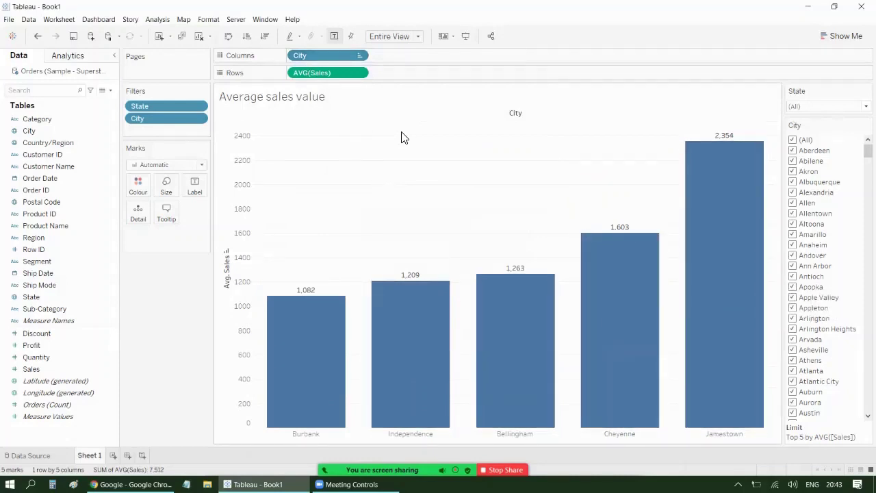
# Reduce the City filter's by-field limit to the top 1 city by average Sales
pyautogui.click(360, 56)
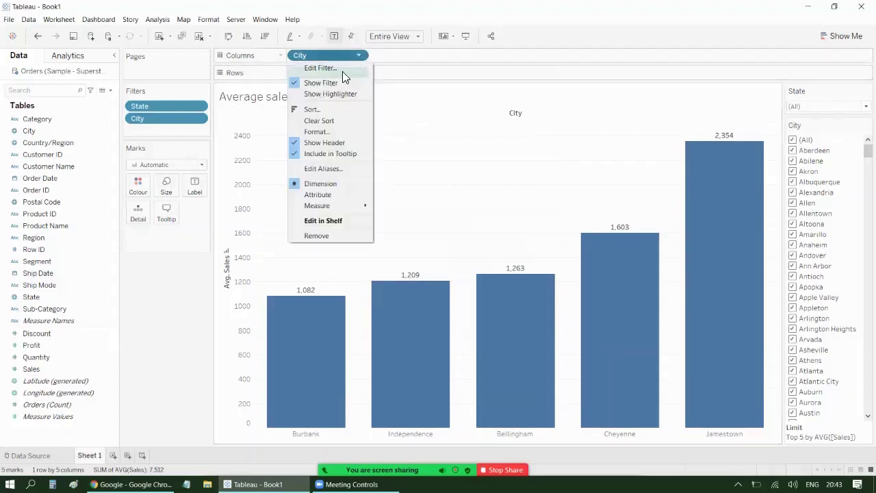
pyautogui.click(341, 71)
pyautogui.doubleClick(438, 148)
pyautogui.write('1')
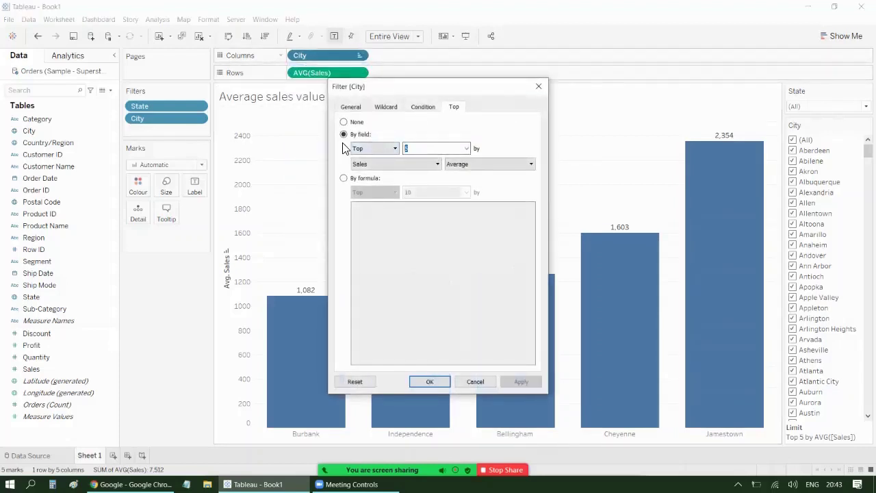
pyautogui.press('Return')
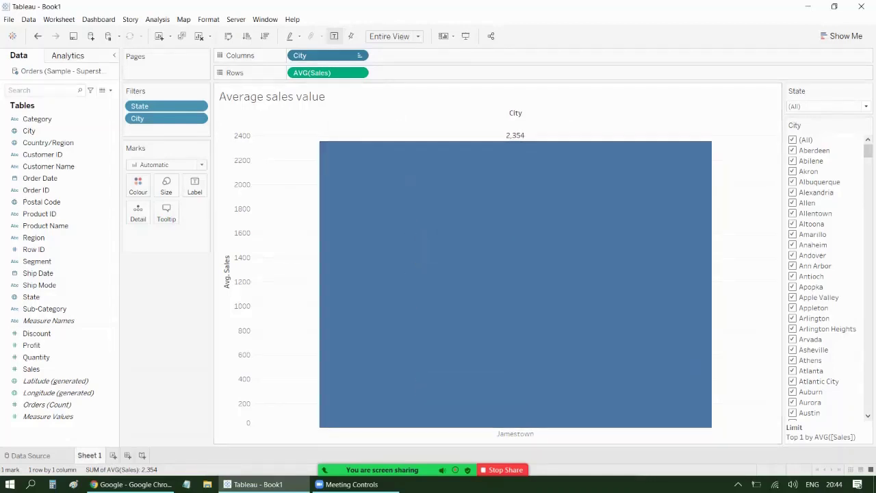
pyautogui.click(505, 15)
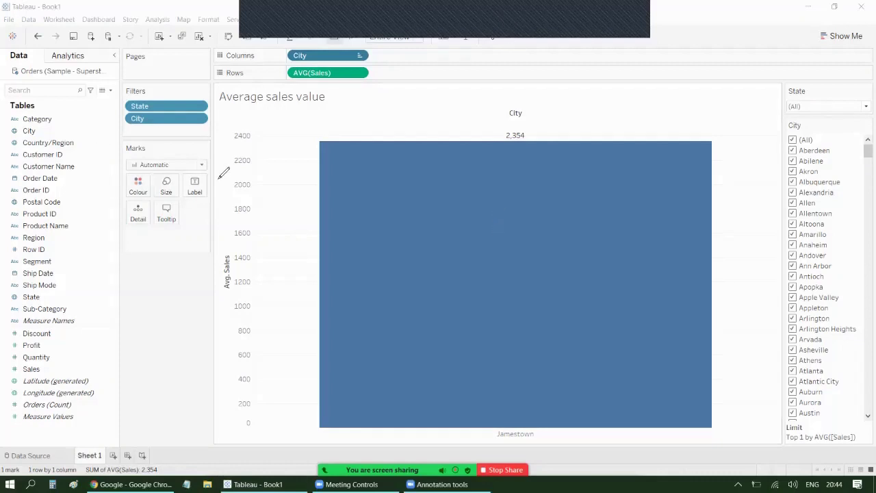
pyautogui.moveTo(339, 180)
pyautogui.mouseDown()
pyautogui.moveTo(355, 178)
pyautogui.moveTo(350, 190)
pyautogui.moveTo(381, 182)
pyautogui.mouseUp()
pyautogui.moveTo(356, 213)
pyautogui.mouseDown()
pyautogui.moveTo(375, 220)
pyautogui.moveTo(399, 208)
pyautogui.mouseUp()
pyautogui.moveTo(374, 252)
pyautogui.mouseDown()
pyautogui.moveTo(399, 251)
pyautogui.moveTo(417, 237)
pyautogui.moveTo(415, 248)
pyautogui.mouseUp()
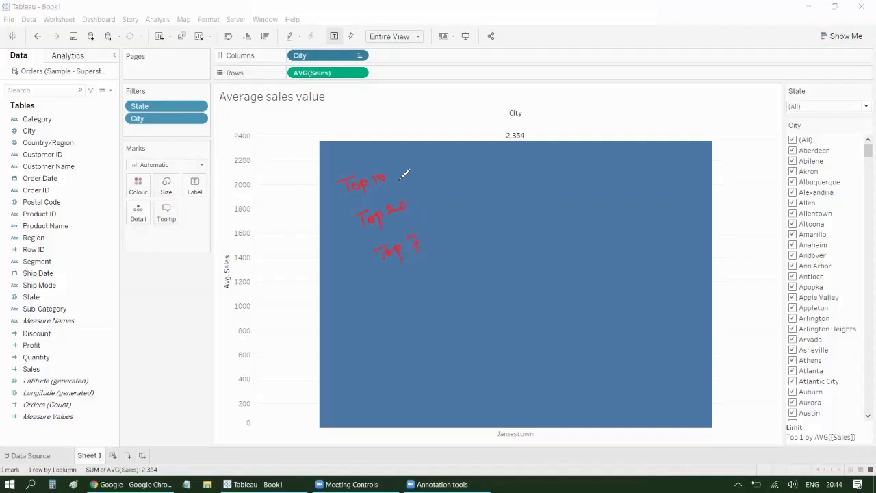
pyautogui.moveTo(403, 170); pyautogui.dragTo(444, 247)
pyautogui.moveTo(492, 178)
pyautogui.mouseDown()
pyautogui.moveTo(519, 181)
pyautogui.moveTo(520, 194)
pyautogui.moveTo(617, 173)
pyautogui.moveTo(575, 186)
pyautogui.mouseUp()
pyautogui.moveTo(384, 348)
pyautogui.mouseDown()
pyautogui.moveTo(386, 326)
pyautogui.moveTo(397, 333)
pyautogui.moveTo(443, 310)
pyautogui.moveTo(443, 322)
pyautogui.moveTo(484, 296)
pyautogui.moveTo(499, 295)
pyautogui.moveTo(506, 310)
pyautogui.moveTo(516, 299)
pyautogui.moveTo(552, 315)
pyautogui.mouseUp()
pyautogui.moveTo(342, 313); pyautogui.dragTo(351, 308)
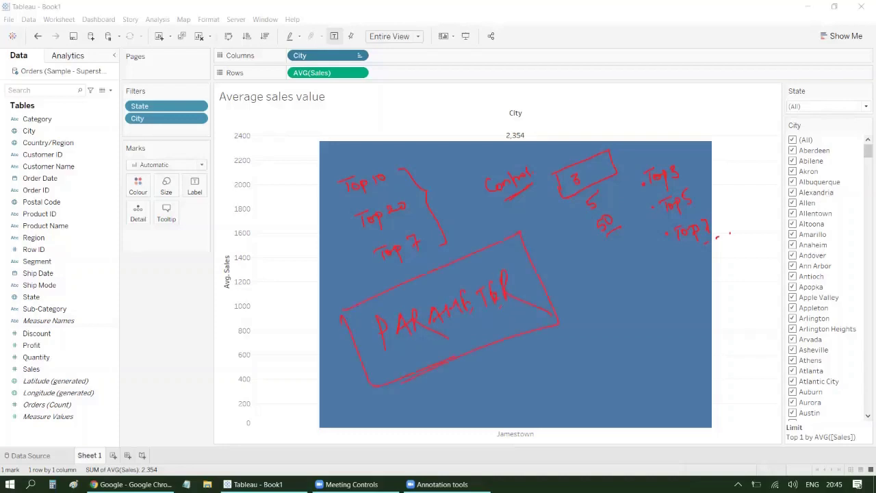
pyautogui.click(554, 75)
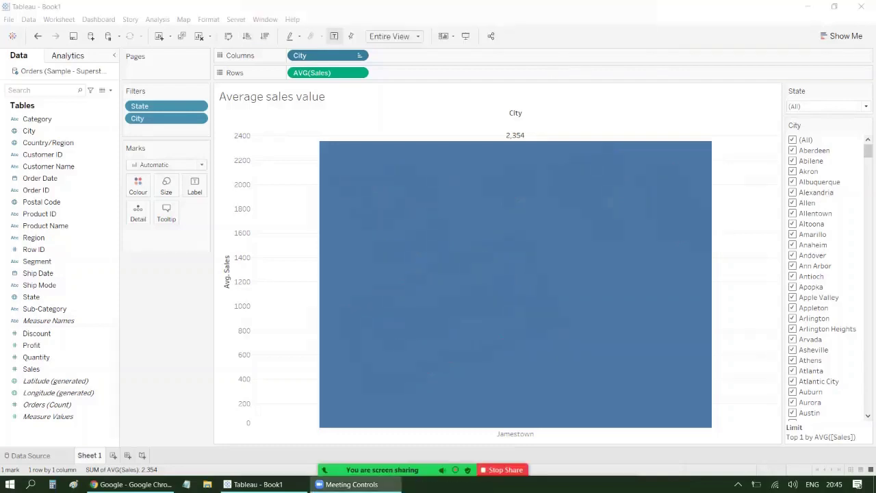
# Start a new parameter and name it Top N Cities
pyautogui.click(111, 90)
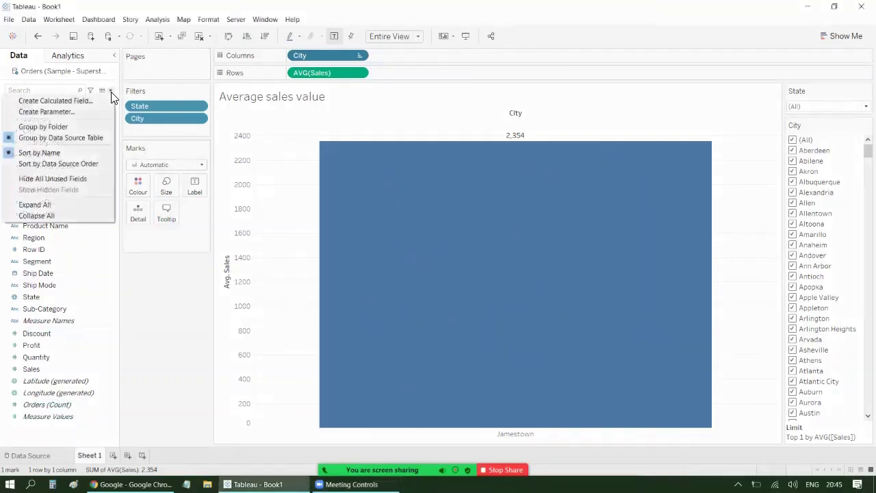
pyautogui.click(74, 112)
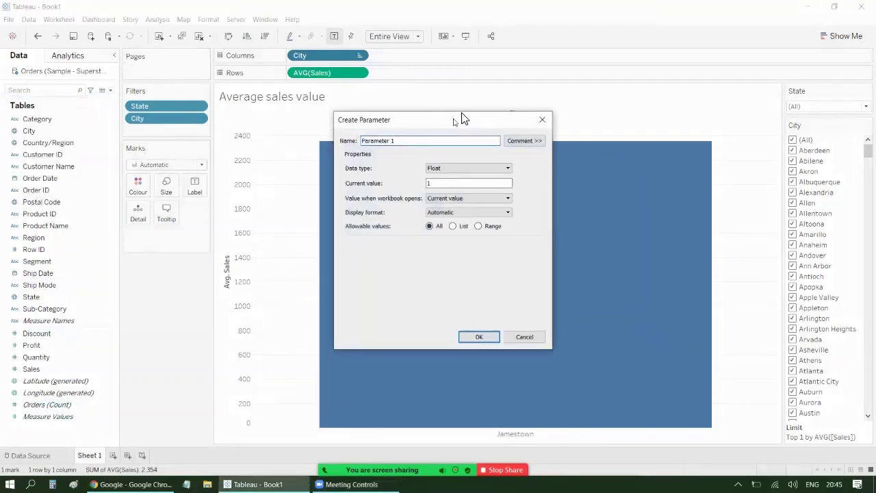
pyautogui.moveTo(462, 119); pyautogui.dragTo(373, 124)
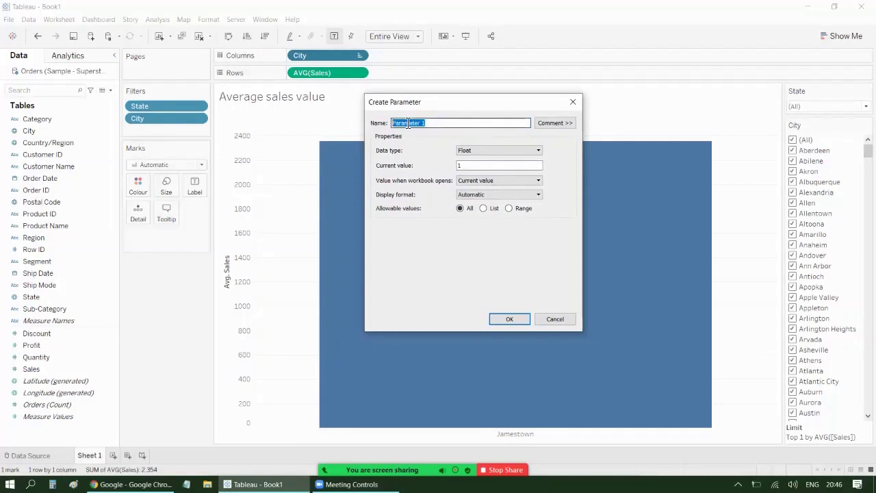
pyautogui.write('Top N Cities')
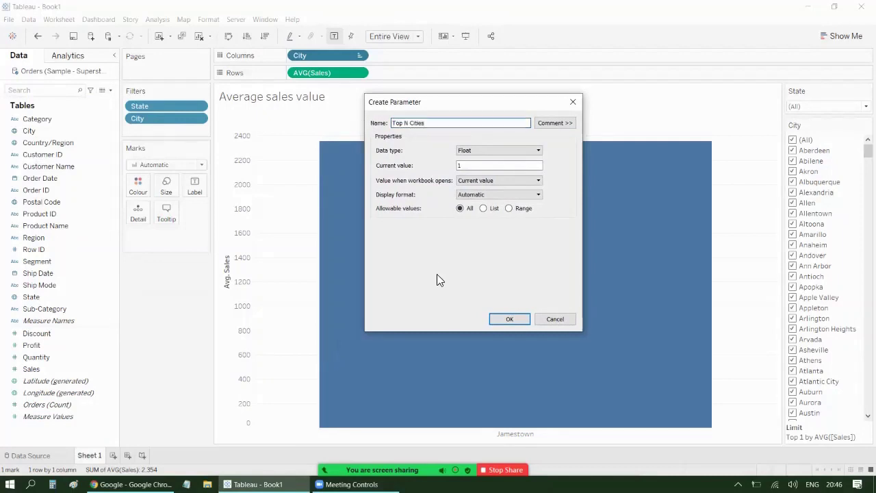
pyautogui.click(554, 123)
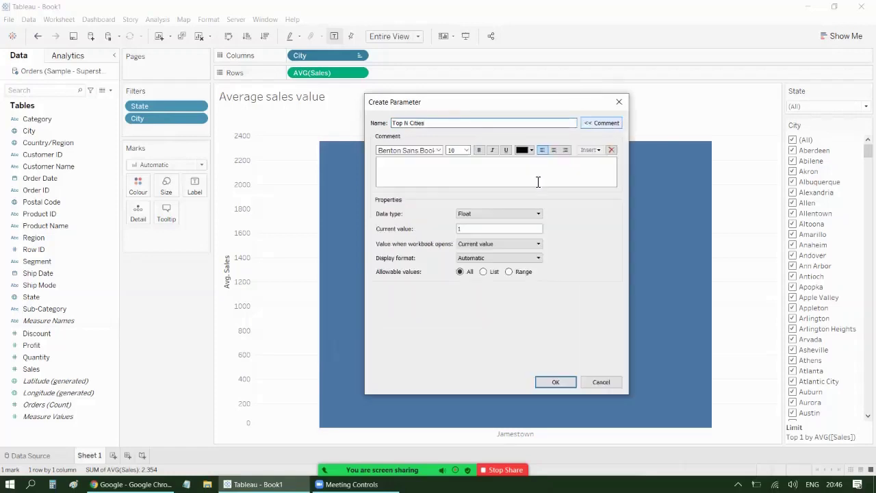
pyautogui.click(510, 188)
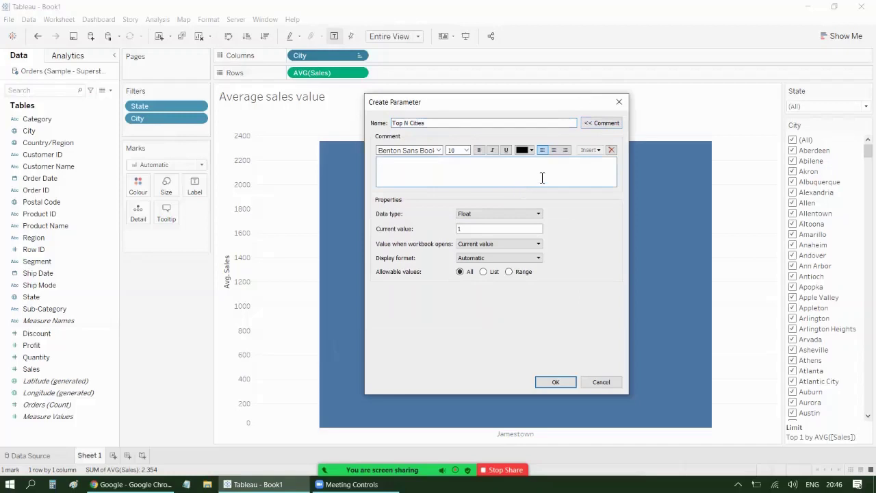
pyautogui.click(602, 122)
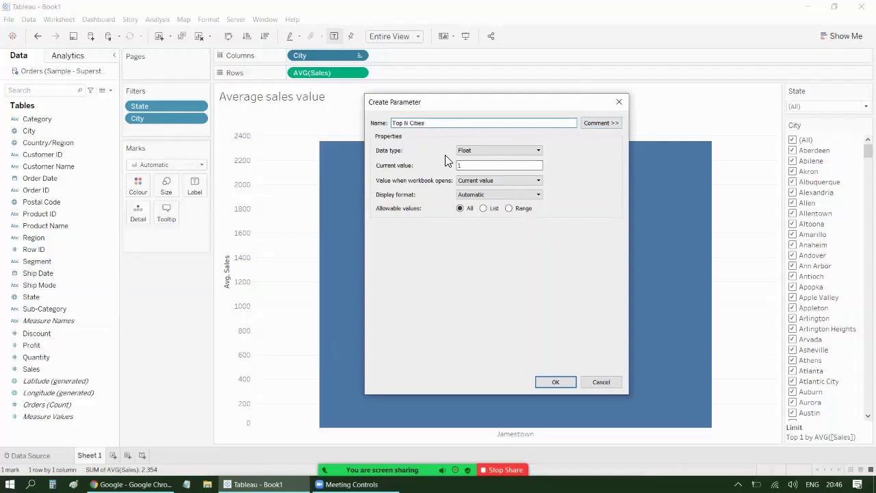
# Set the parameter's data type to Integer and its current value to 5, keeping Current value on workbook opening and the Automatic display format
pyautogui.click(479, 151)
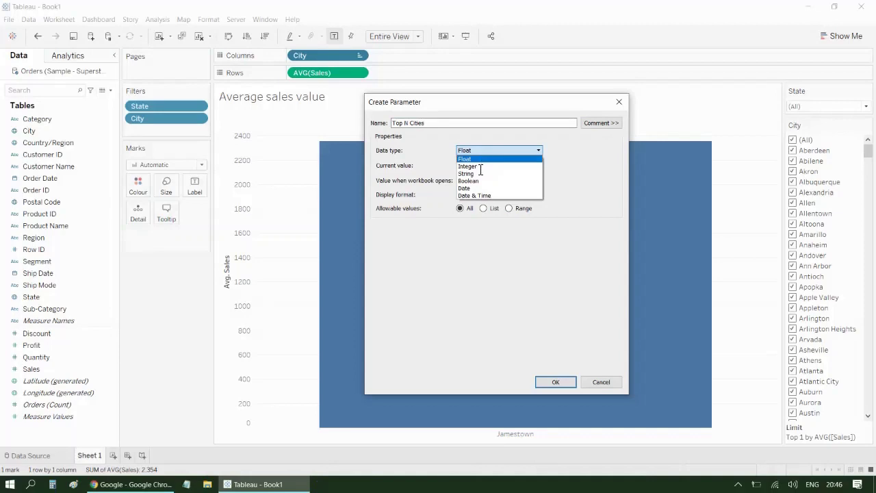
pyautogui.click(481, 167)
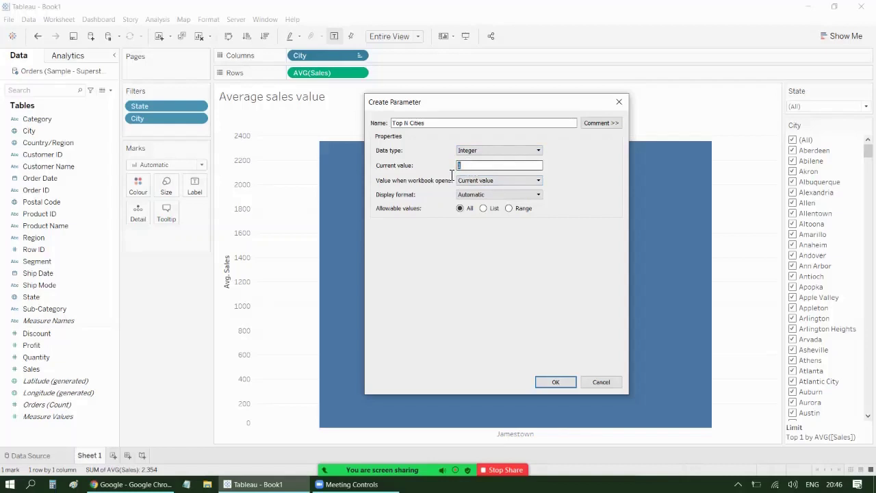
pyautogui.press('Tab')
pyautogui.write('5')
pyautogui.click(483, 182)
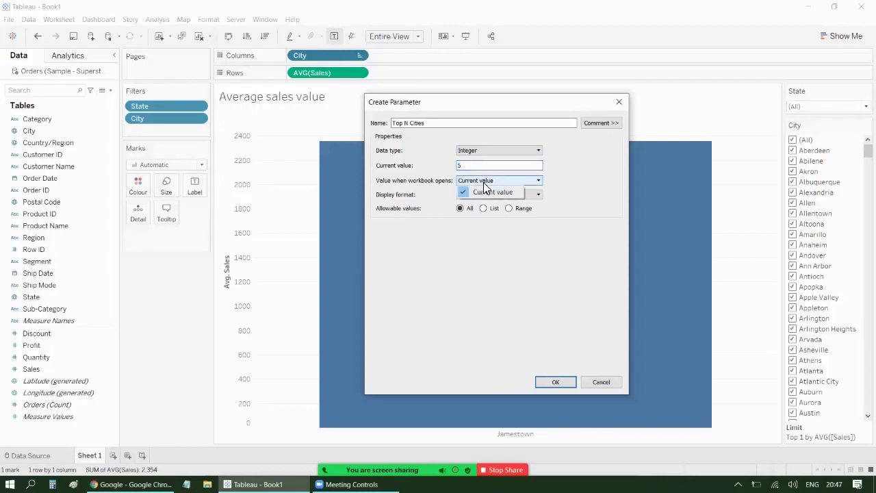
pyautogui.click(490, 191)
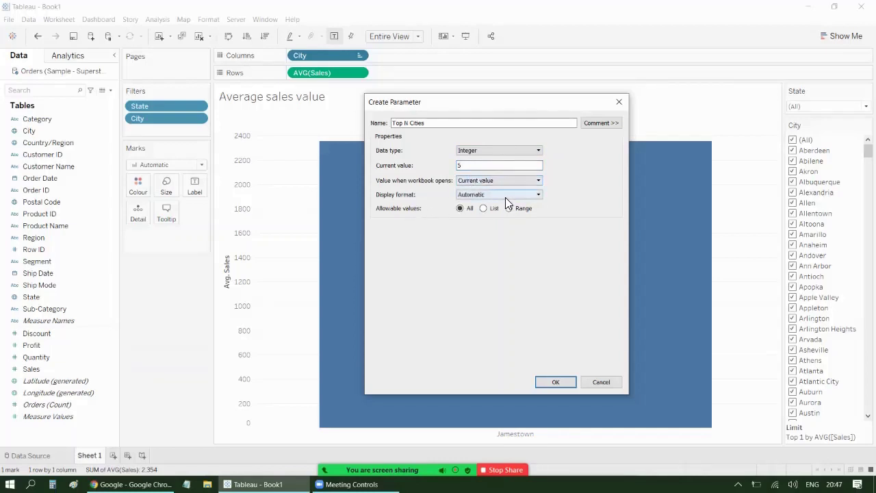
pyautogui.click(468, 193)
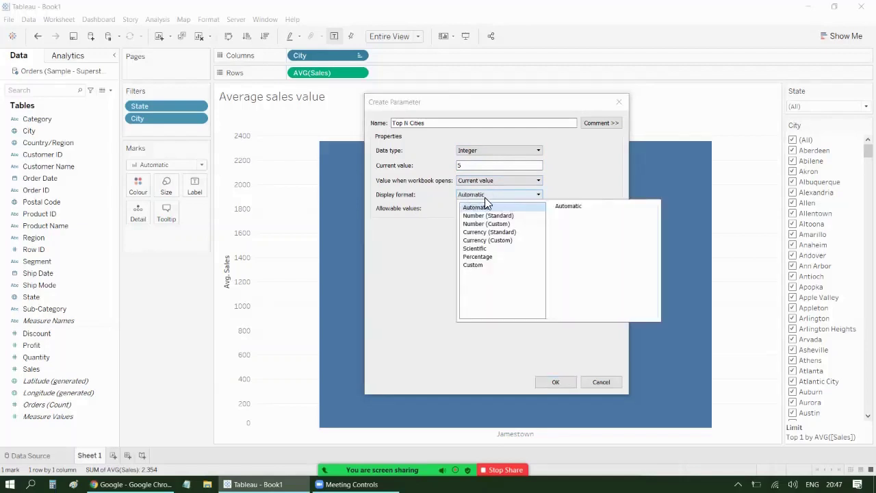
pyautogui.click(440, 204)
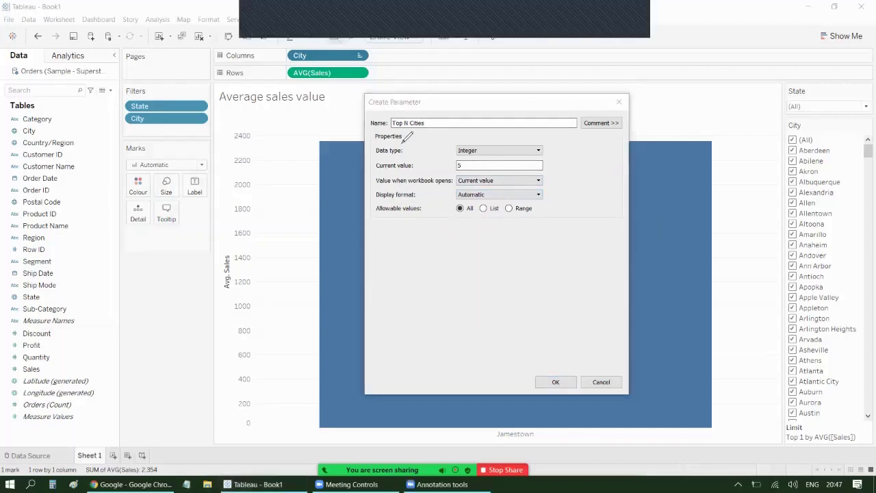
pyautogui.moveTo(475, 230)
pyautogui.mouseDown()
pyautogui.moveTo(470, 203)
pyautogui.moveTo(478, 200)
pyautogui.moveTo(455, 236)
pyautogui.moveTo(461, 285)
pyautogui.moveTo(442, 278)
pyautogui.moveTo(452, 294)
pyautogui.moveTo(493, 270)
pyautogui.moveTo(503, 275)
pyautogui.moveTo(480, 308)
pyautogui.moveTo(510, 287)
pyautogui.mouseUp()
pyautogui.moveTo(545, 250); pyautogui.dragTo(568, 308)
pyautogui.moveTo(572, 322)
pyautogui.mouseDown()
pyautogui.moveTo(592, 348)
pyautogui.moveTo(599, 342)
pyautogui.mouseUp()
pyautogui.moveTo(545, 244)
pyautogui.mouseDown()
pyautogui.moveTo(531, 305)
pyautogui.moveTo(542, 240)
pyautogui.mouseUp()
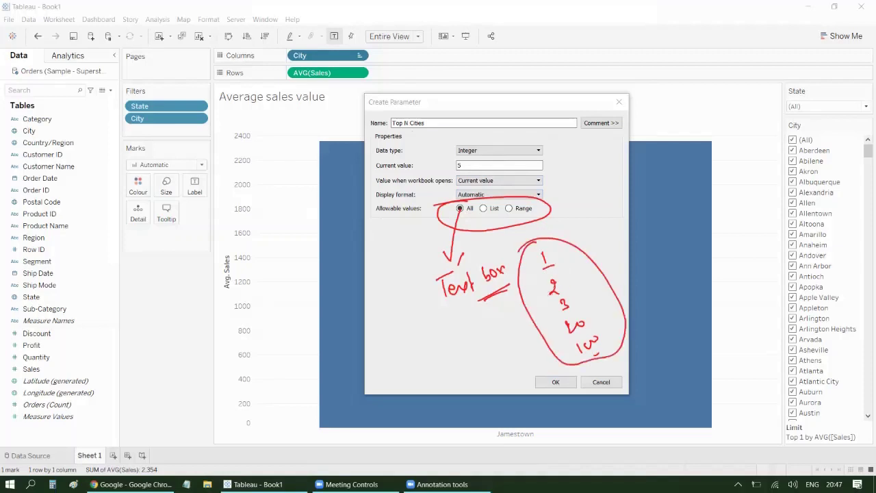
pyautogui.moveTo(613, 249); pyautogui.dragTo(629, 249)
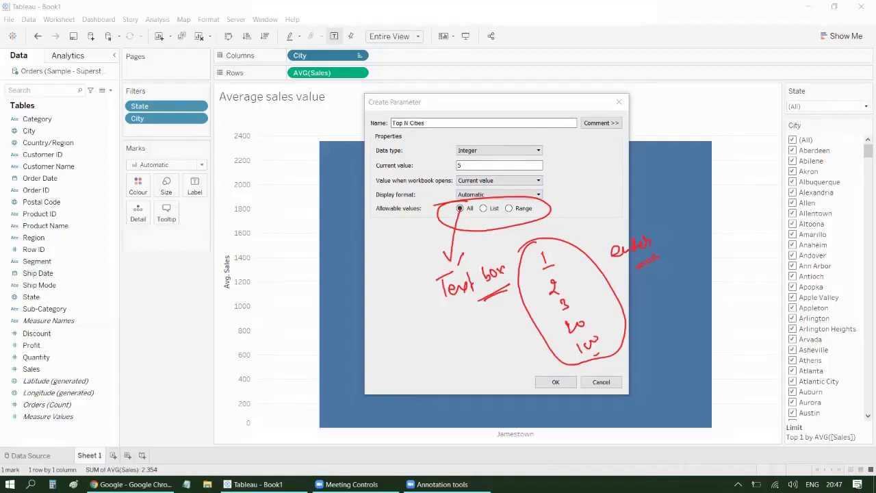
pyautogui.click(580, 34)
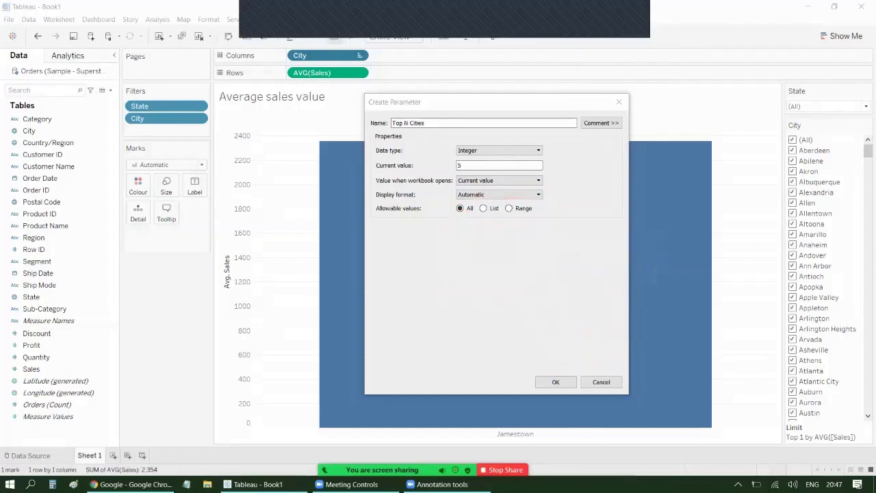
# Confirm the new Top N Cities parameter with all values allowed
pyautogui.press('Return')
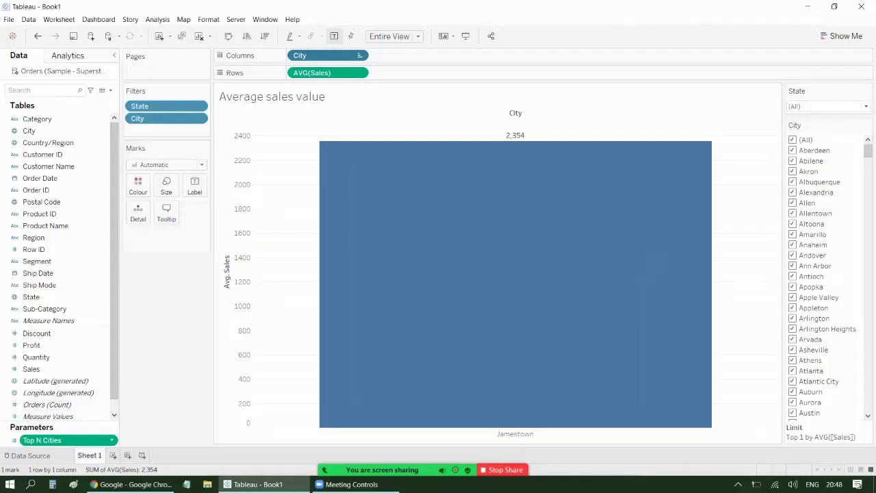
# Edit the City filter so its by-field limit uses the Top N Cities parameter, ranked by average Sales
pyautogui.moveTo(393, 253)
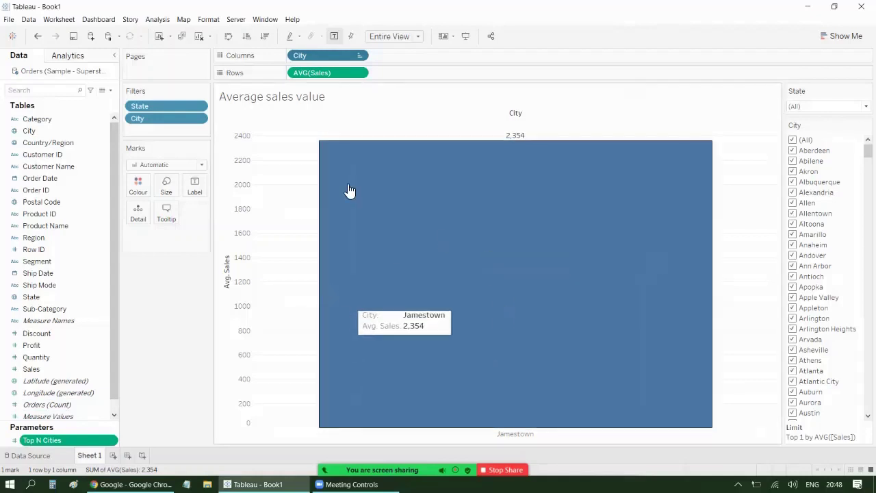
pyautogui.click(361, 56)
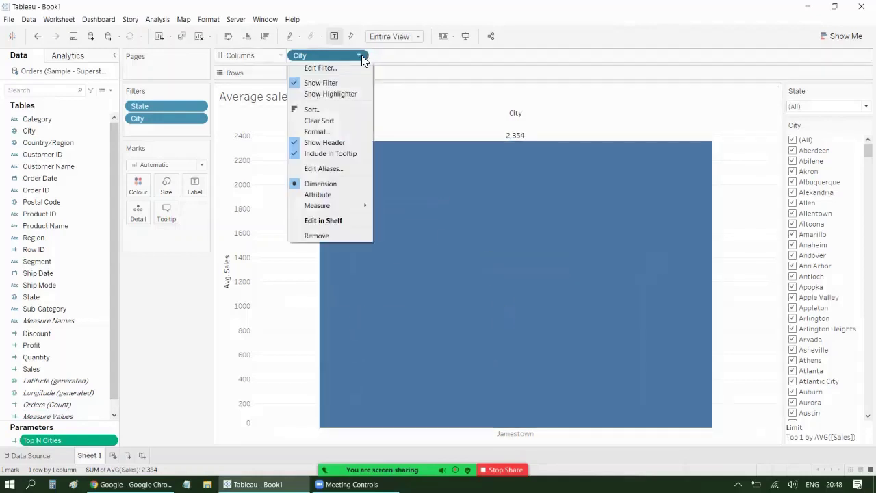
pyautogui.press('Escape')
pyautogui.click(361, 56)
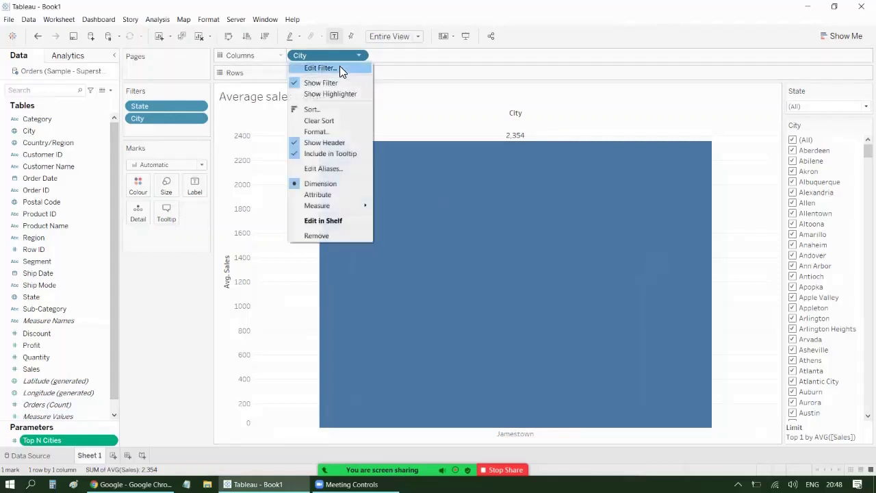
pyautogui.click(340, 66)
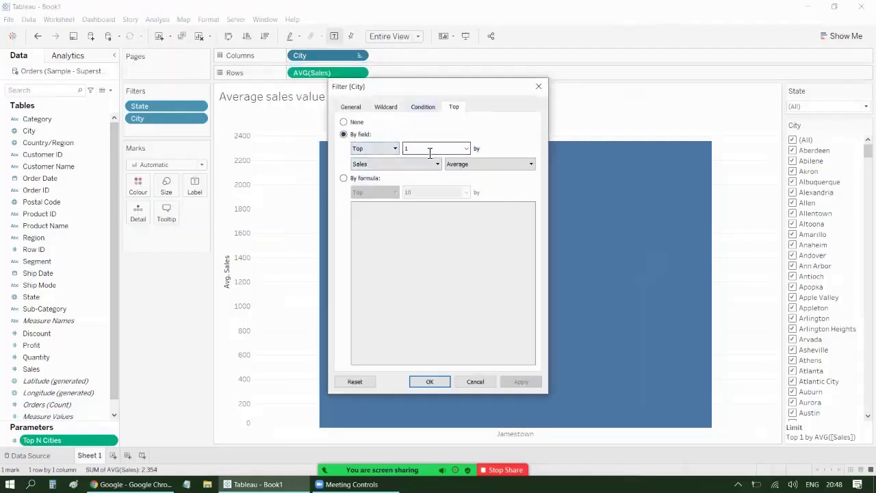
pyautogui.click(466, 149)
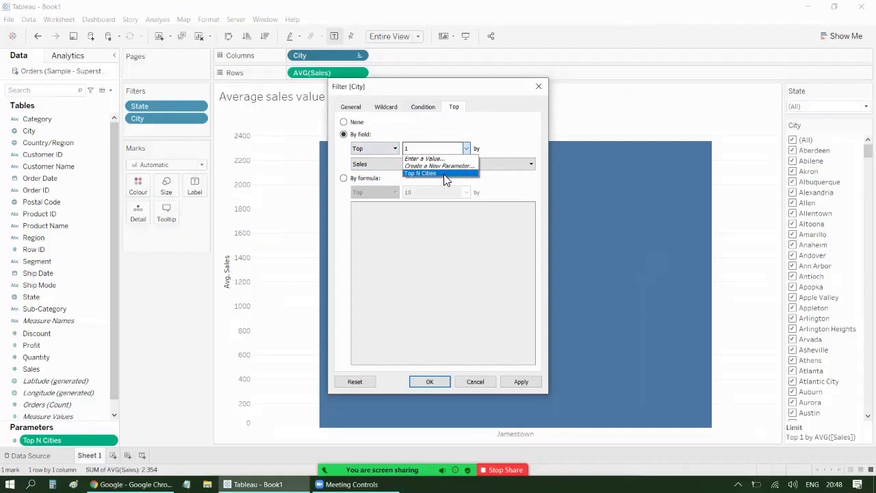
pyautogui.click(446, 165)
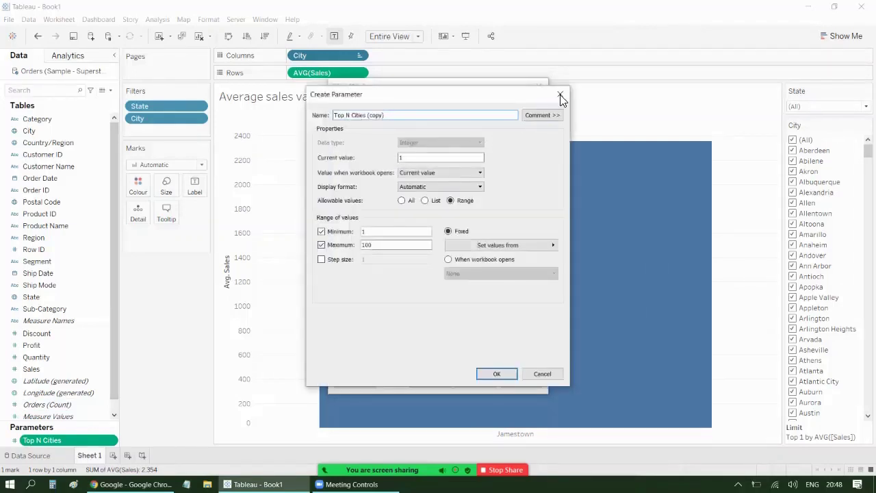
pyautogui.press('Escape')
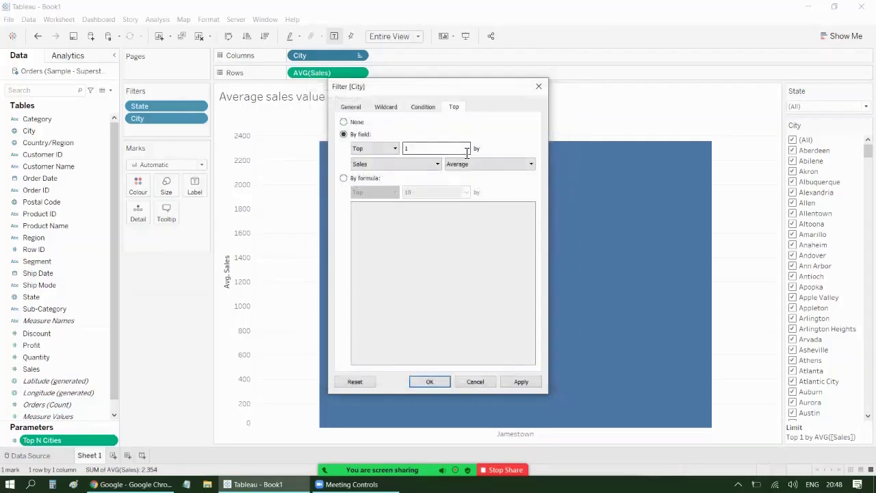
pyautogui.click(466, 148)
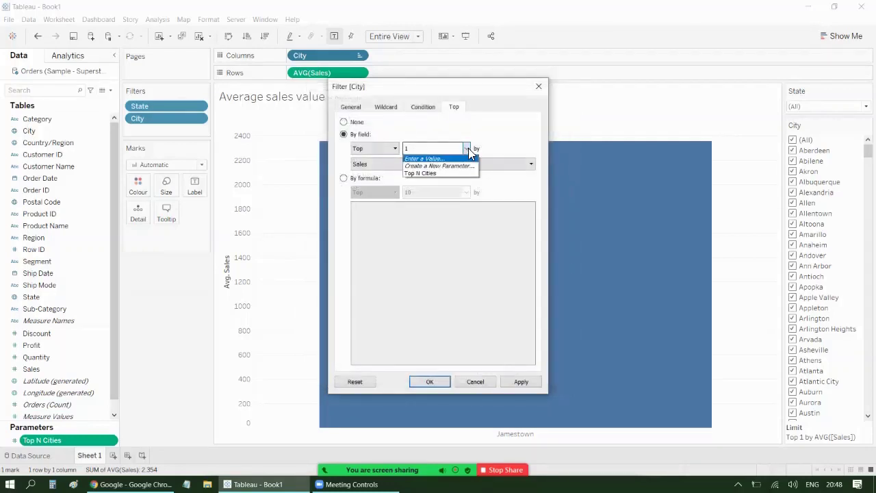
pyautogui.click(428, 172)
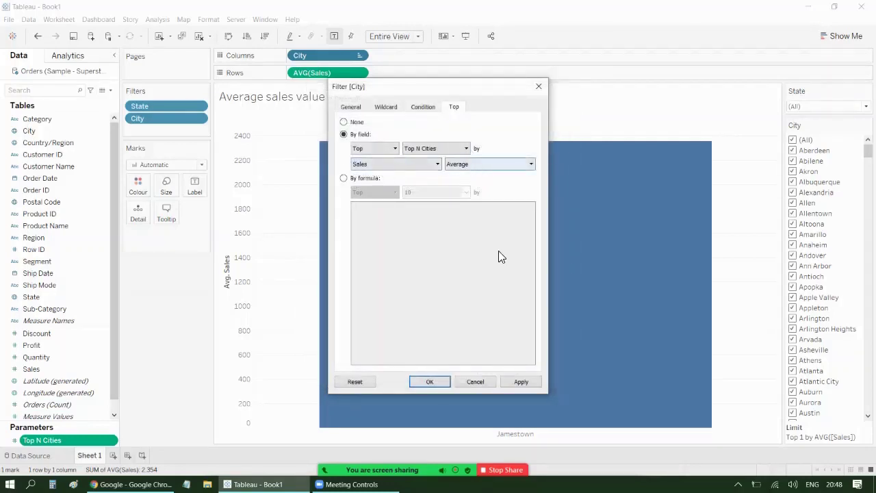
pyautogui.press('Return')
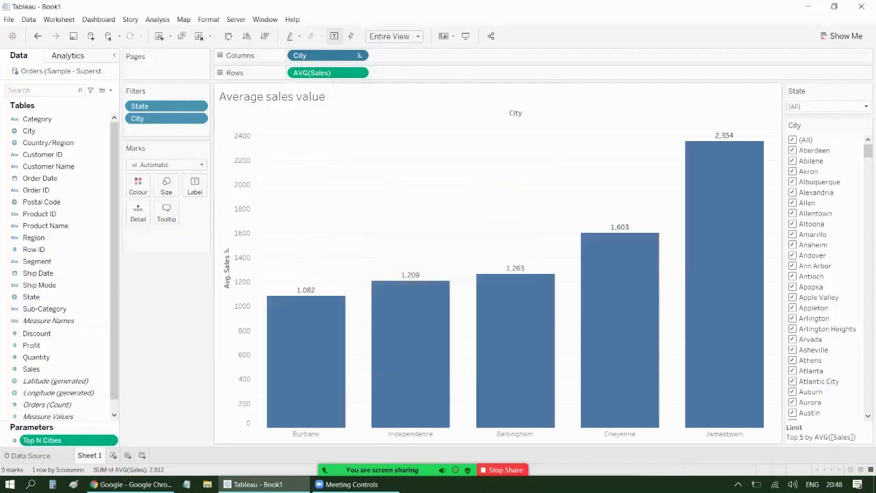
# Change the City filter card to Multiple Values (dropdown) and show the Top N Cities parameter control
pyautogui.moveTo(649, 358)
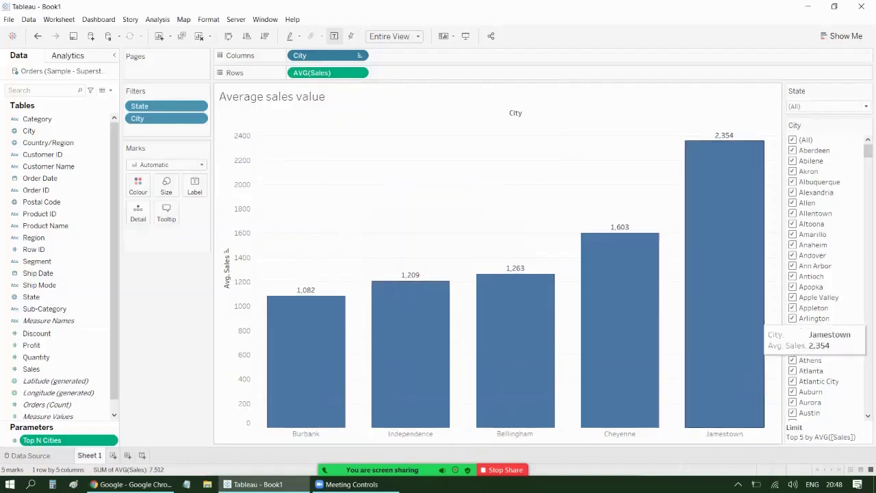
pyautogui.click(867, 125)
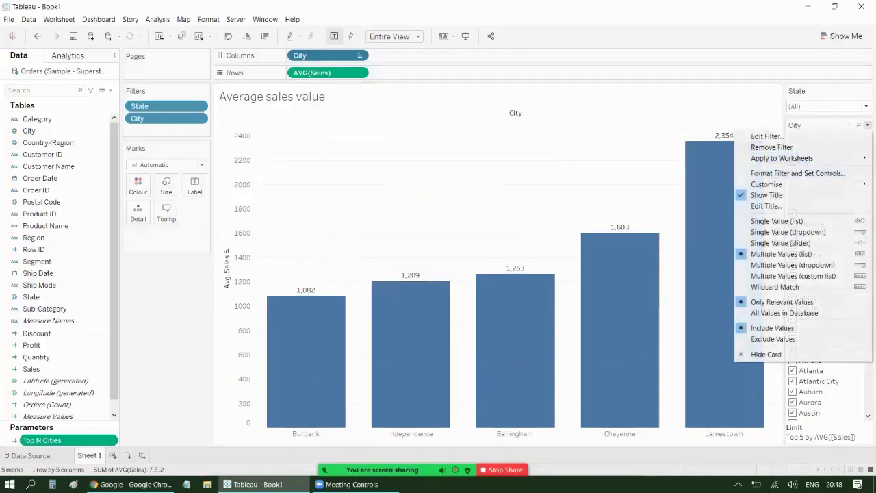
pyautogui.click(792, 265)
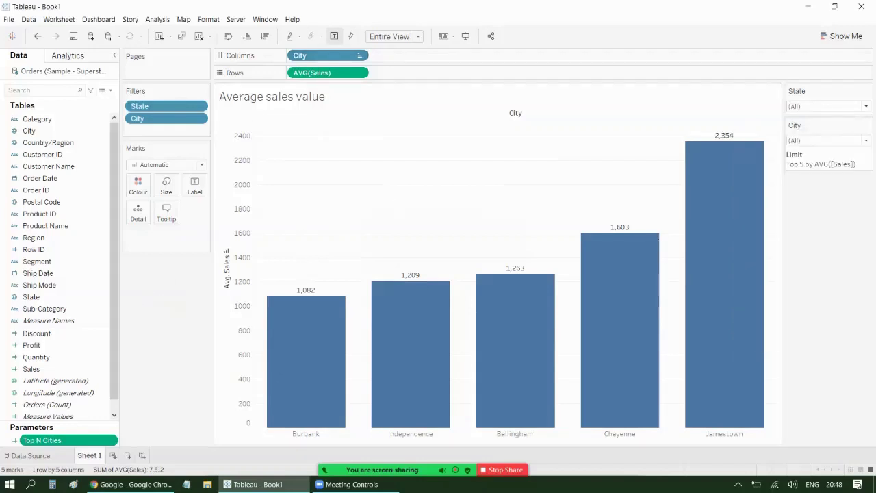
pyautogui.rightClick(51, 440)
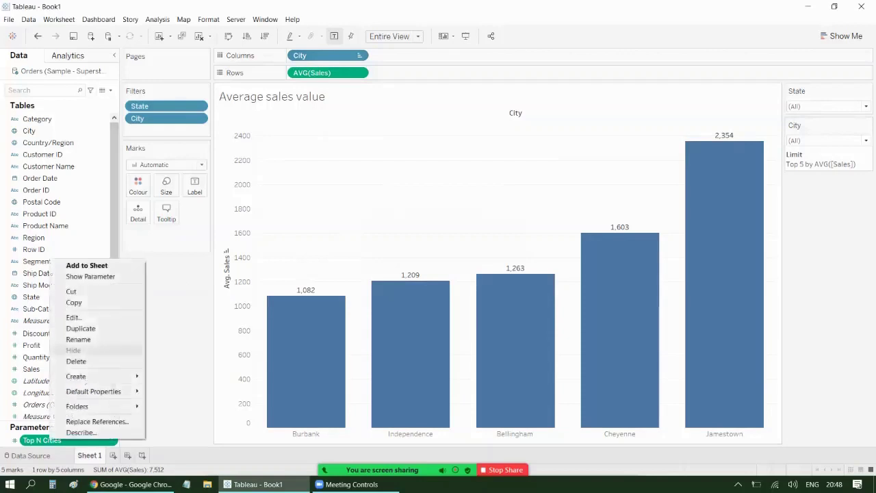
pyautogui.click(96, 278)
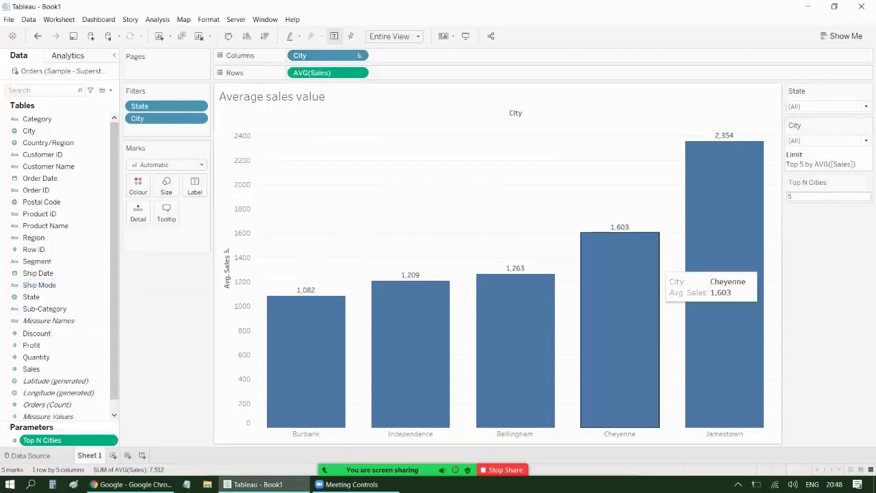
# Test the Top N Cities parameter control with the value 2, followed by 10
pyautogui.click(794, 197)
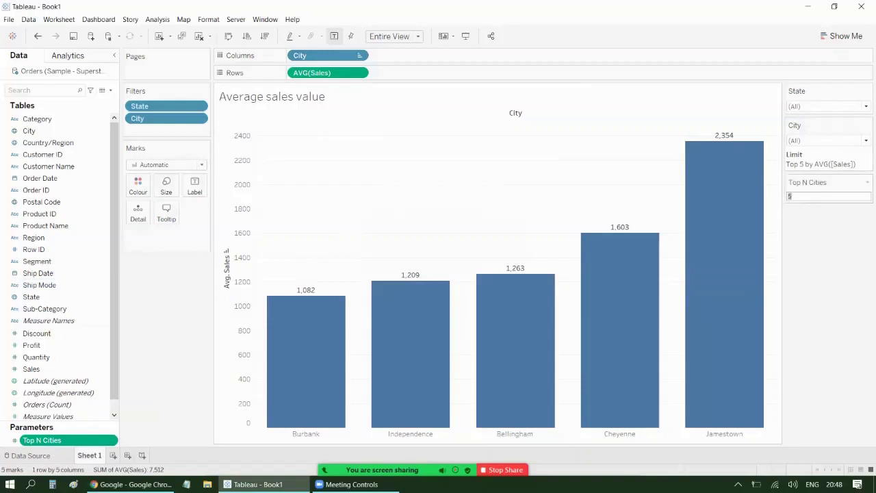
pyautogui.write('2')
pyautogui.press('Return')
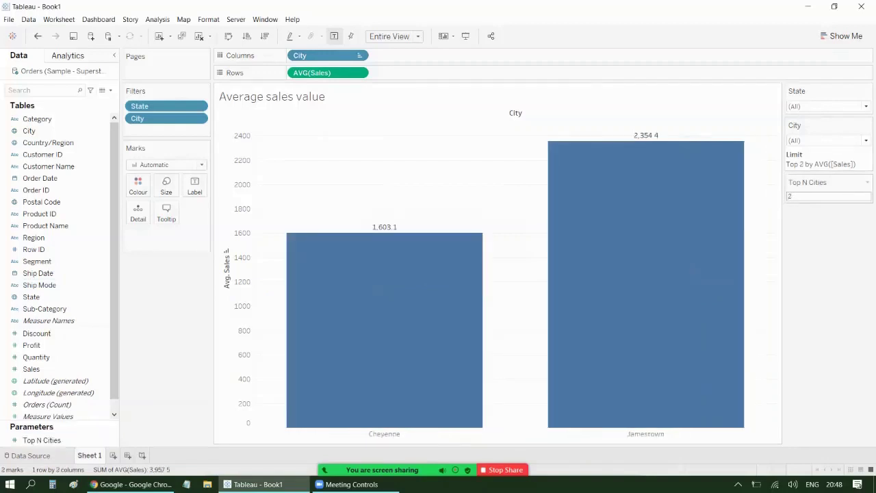
pyautogui.click(794, 196)
pyautogui.write('10')
pyautogui.press('Return')
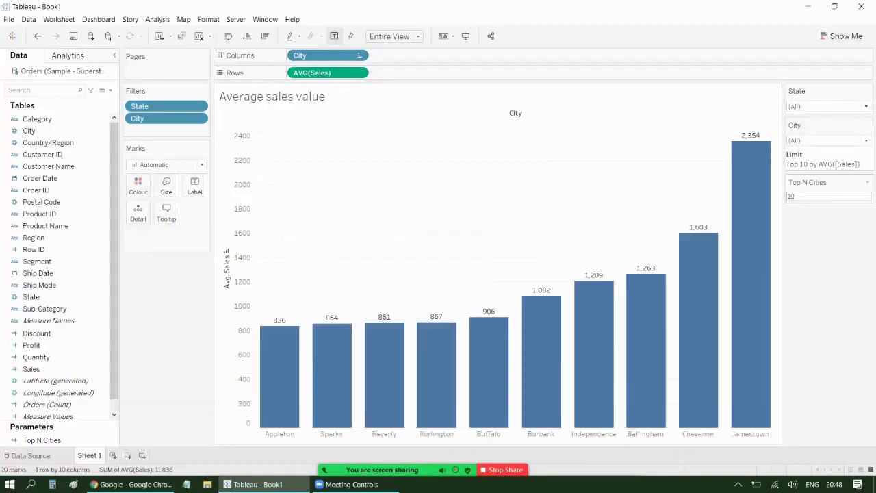
# Test the Top N Cities parameter control with the value 15, followed by 20
pyautogui.click(794, 196)
pyautogui.write('15')
pyautogui.press('Return')
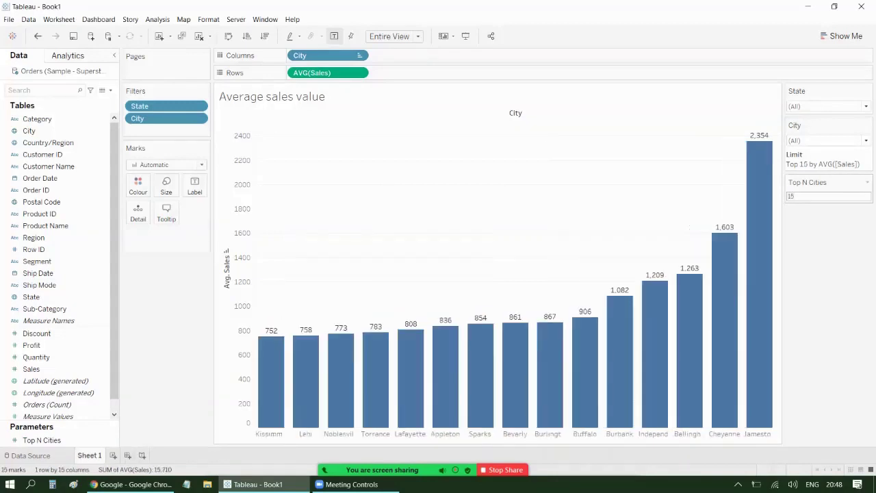
pyautogui.click(794, 197)
pyautogui.write('20')
pyautogui.press('Return')
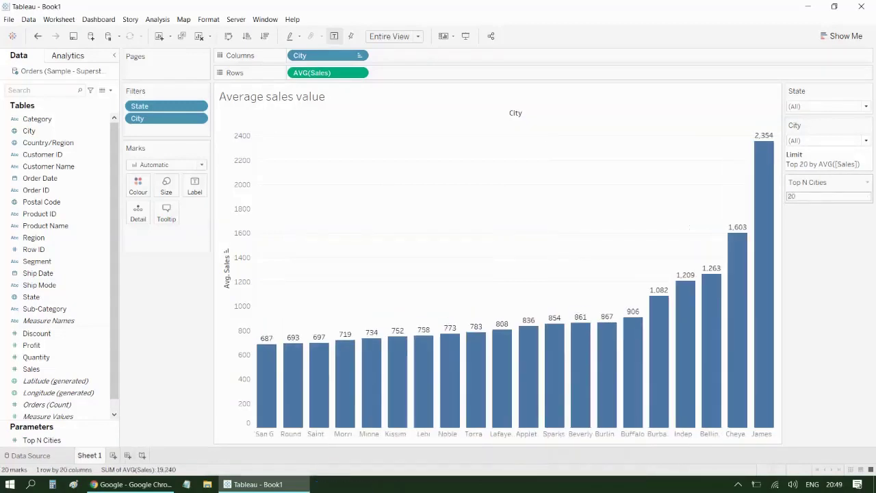
# Test the Top N Cities parameter control with the value 45, followed by 1
pyautogui.click(794, 196)
pyautogui.write('45')
pyautogui.press('Return')
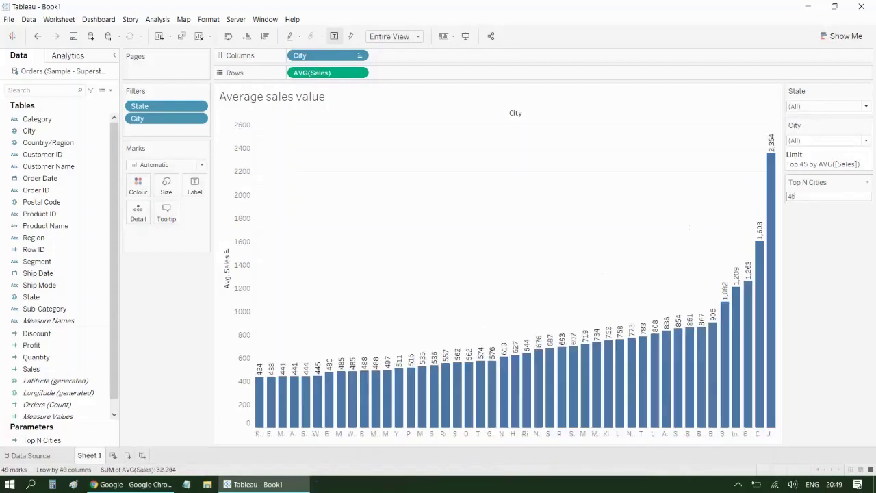
pyautogui.click(794, 196)
pyautogui.write('1')
pyautogui.press('Return')
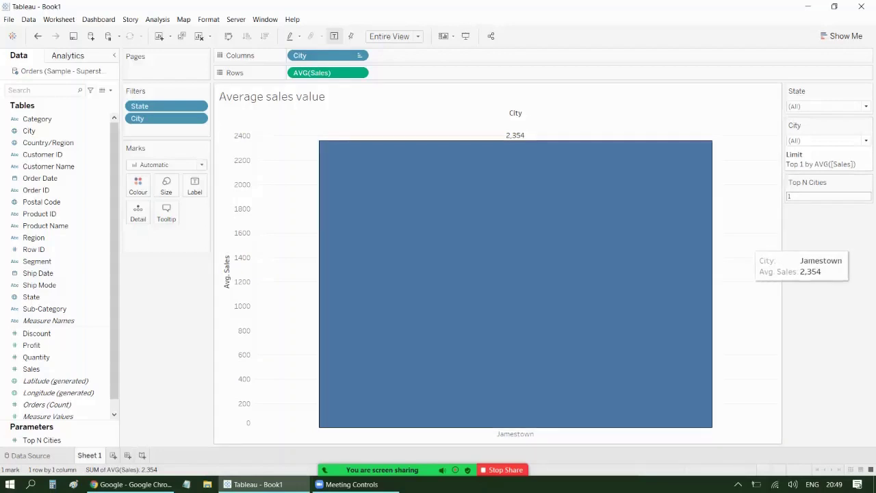
# Add a new worksheet and place the City field on Rows to list all cities
pyautogui.click(113, 456)
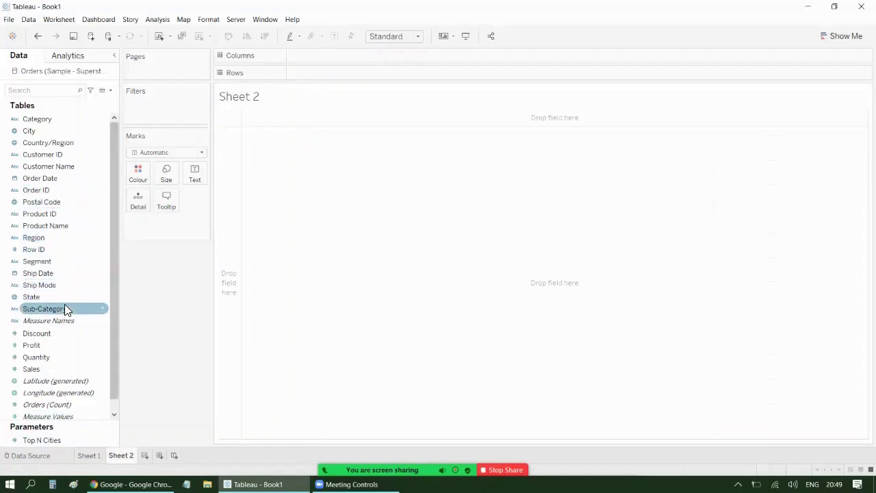
pyautogui.moveTo(40, 143); pyautogui.dragTo(227, 174)
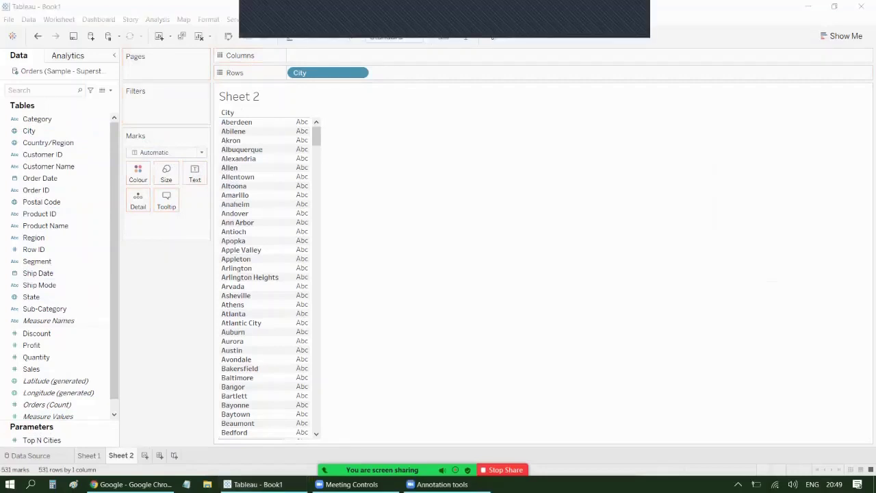
pyautogui.moveTo(44, 463)
pyautogui.mouseDown()
pyautogui.moveTo(38, 473)
pyautogui.moveTo(42, 457)
pyautogui.mouseUp()
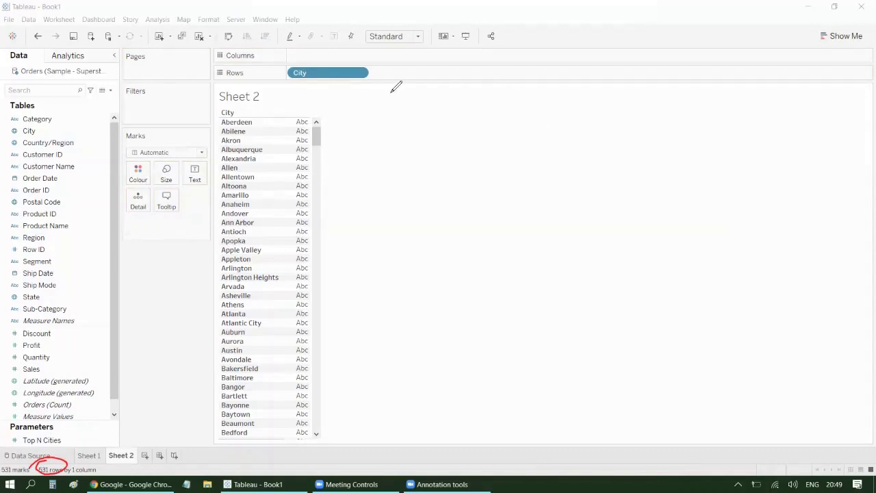
# Convert City on Rows to a distinct count measure and turn on mark labels for the bar
pyautogui.click(359, 72)
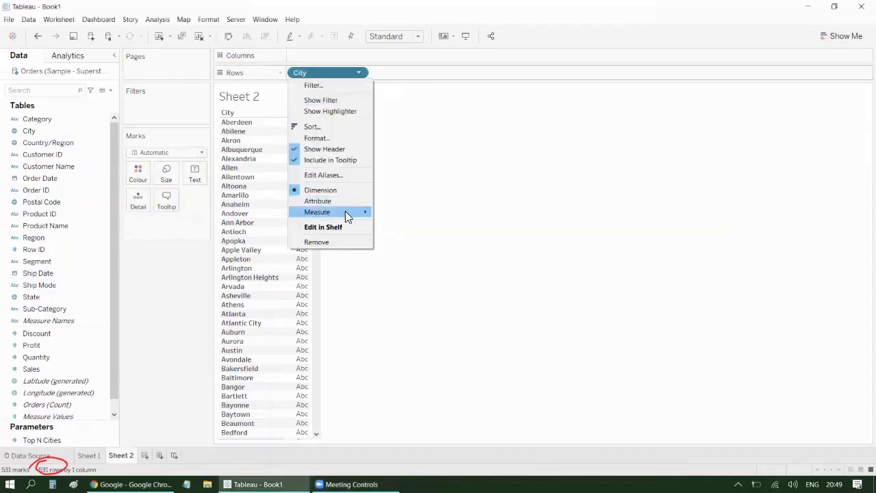
pyautogui.moveTo(345, 212)
pyautogui.click(401, 244)
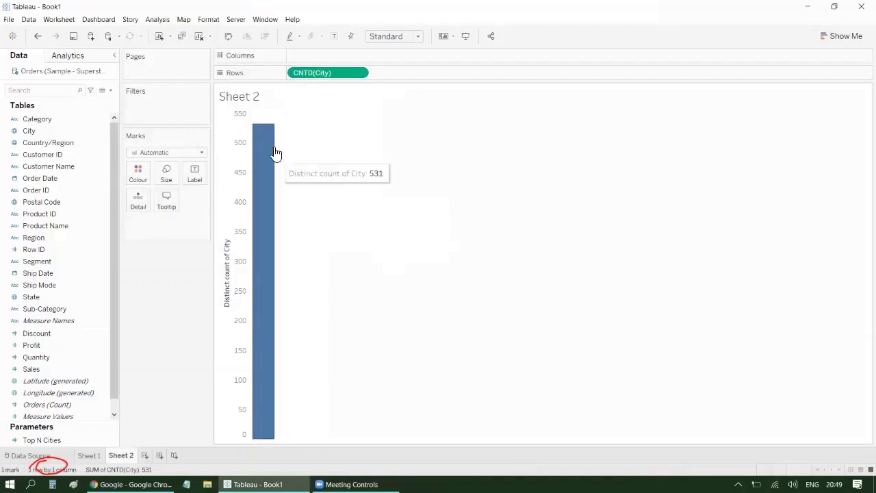
pyautogui.click(334, 35)
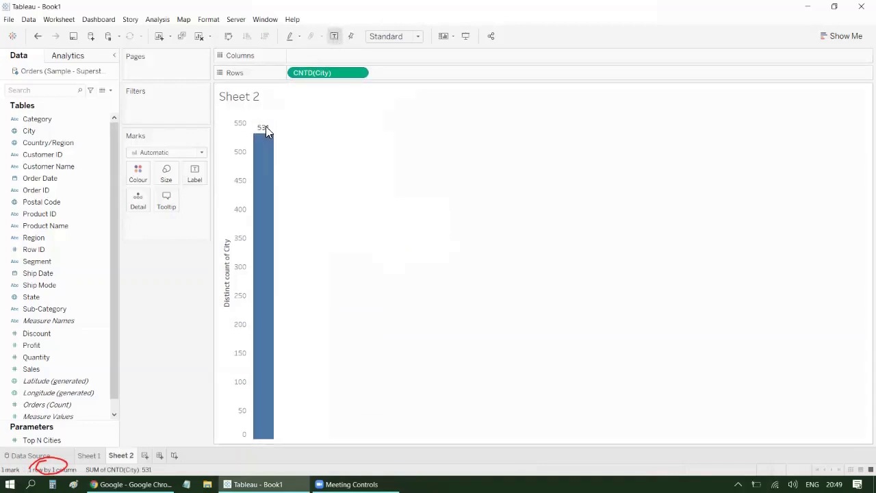
# Return to Sheet 1 and set the Top N Cities parameter to 550, followed by 1000
pyautogui.click(89, 456)
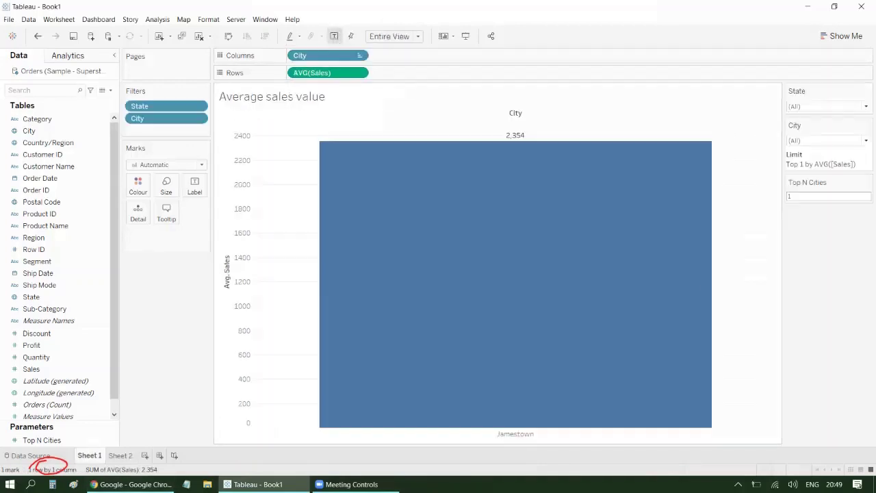
pyautogui.click(789, 197)
pyautogui.write('550')
pyautogui.press('Return')
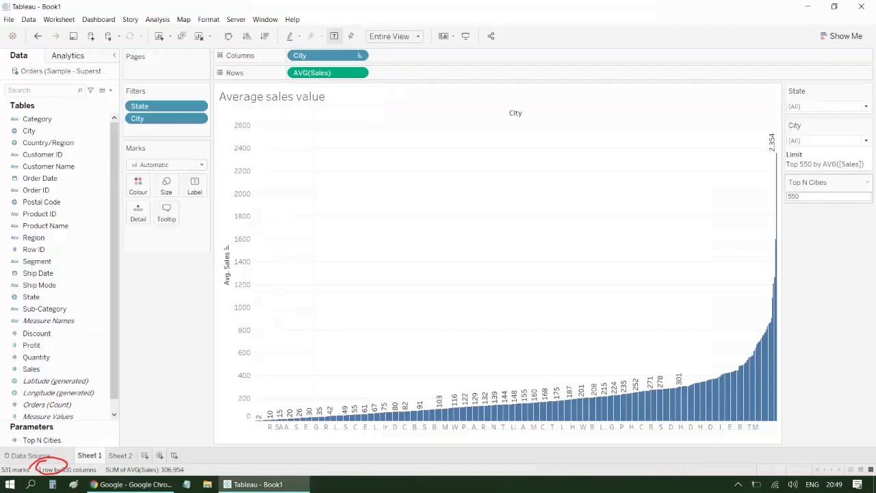
pyautogui.write('1000')
pyautogui.press('Return')
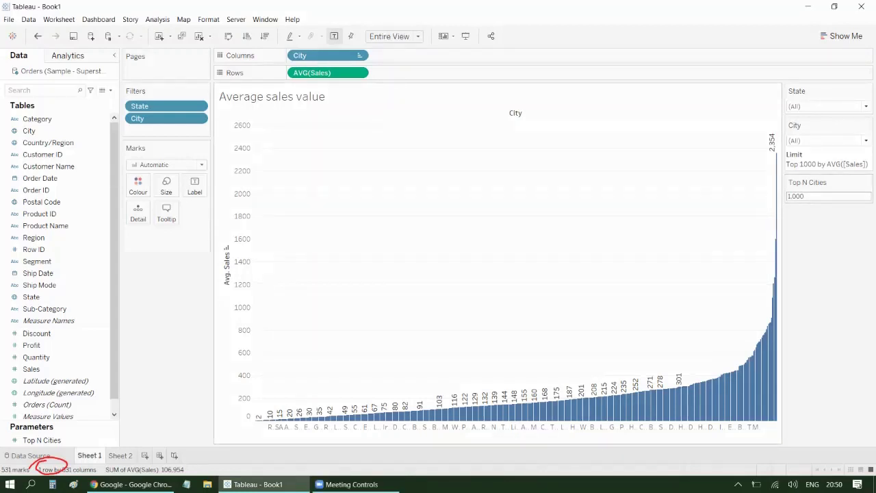
pyautogui.click(360, 58)
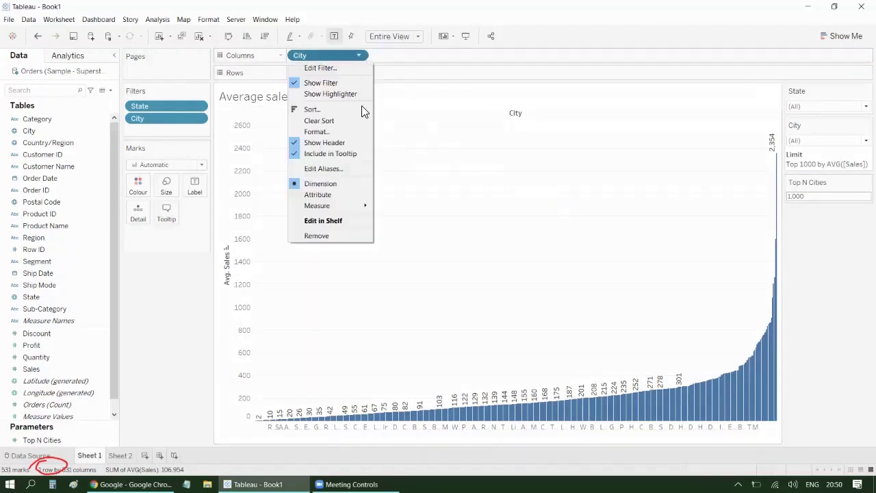
pyautogui.click(491, 141)
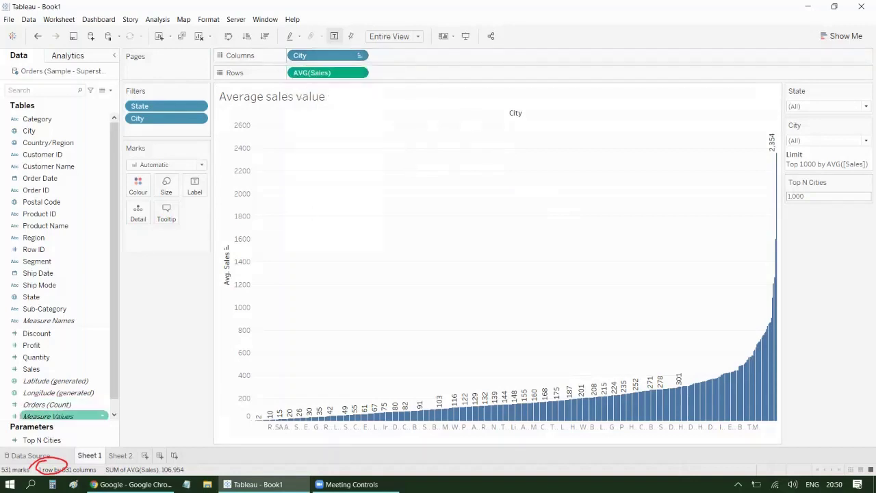
# Restrict the Top N Cities parameter to a range with minimum 1, maximum 500 and a step size of 1
pyautogui.rightClick(60, 440)
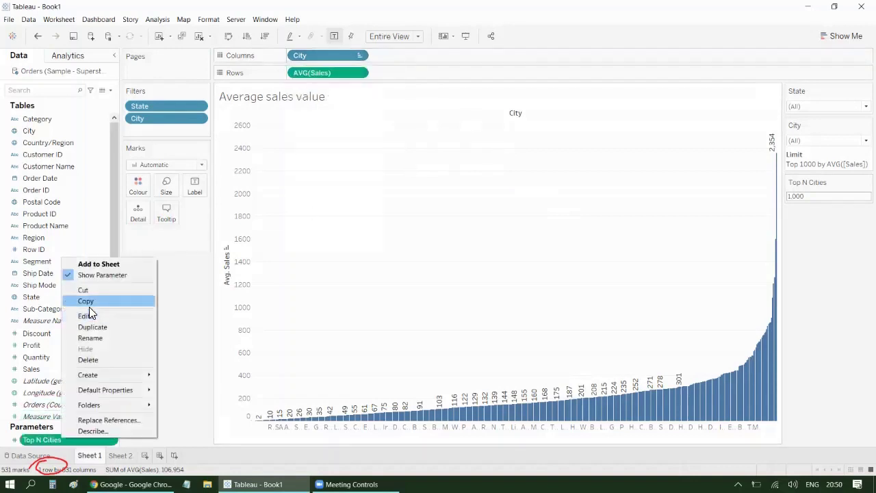
pyautogui.click(96, 316)
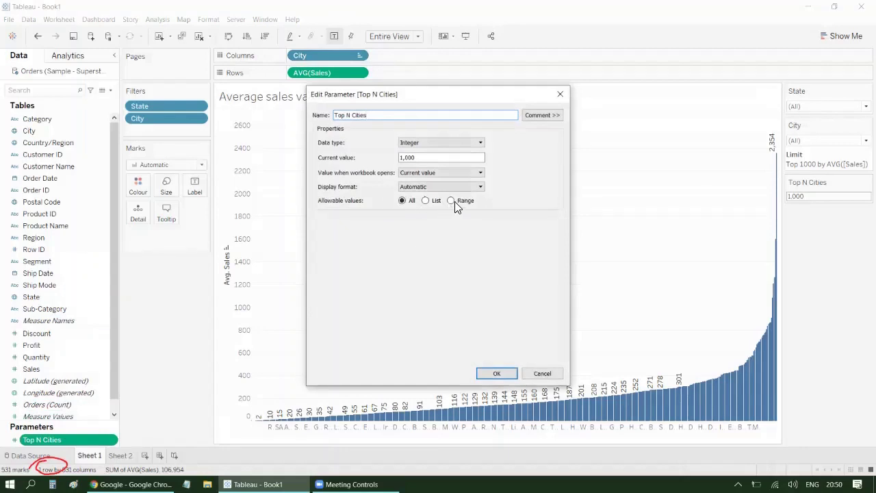
pyautogui.click(452, 201)
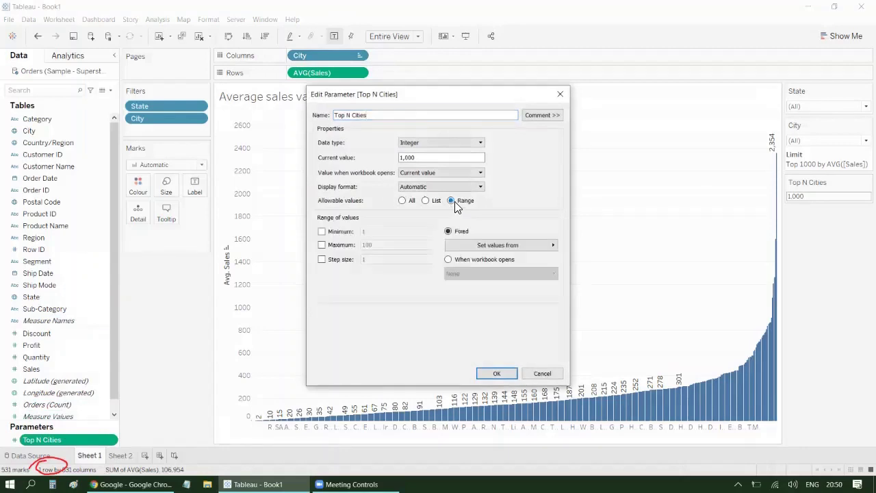
pyautogui.click(337, 231)
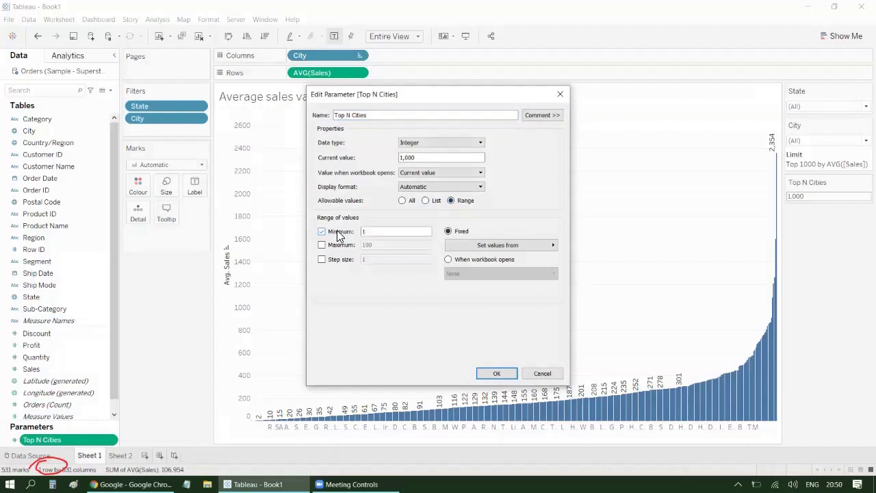
pyautogui.click(334, 245)
pyautogui.press('Tab')
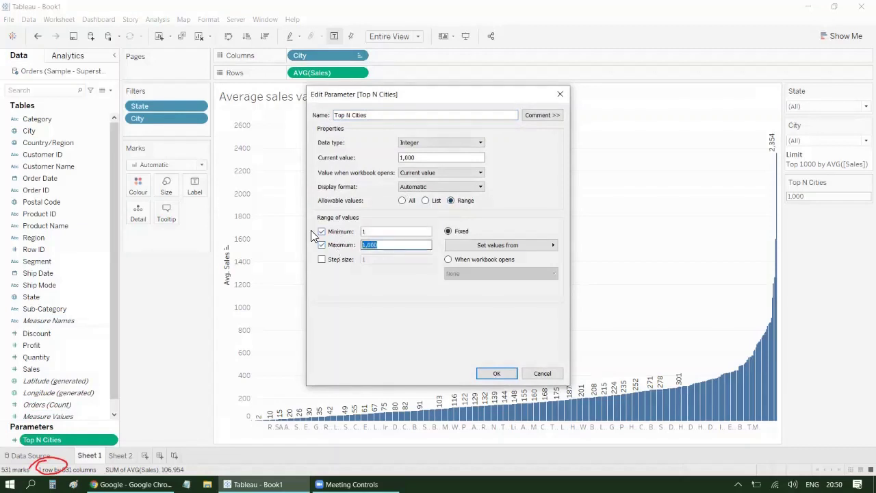
pyautogui.write('500')
pyautogui.click(342, 264)
pyautogui.click(496, 373)
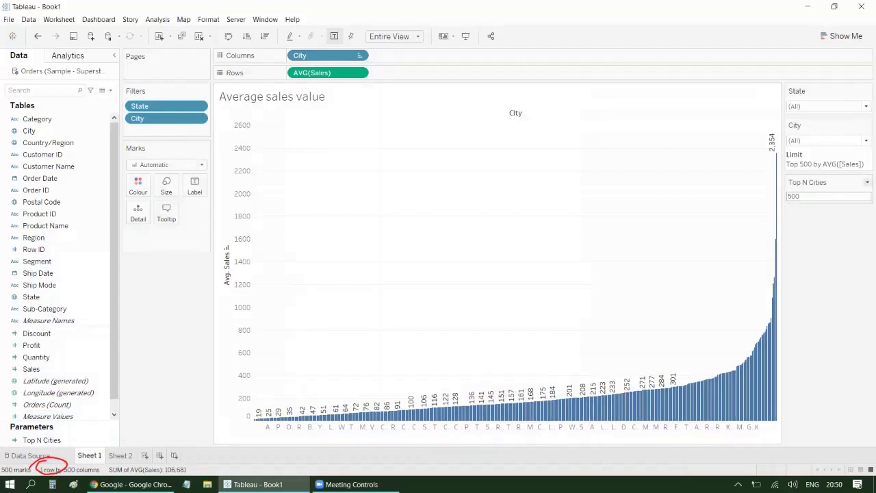
# Remove the Top N Cities parameter control from the view and show it again as a slider
pyautogui.click(867, 182)
pyautogui.click(812, 266)
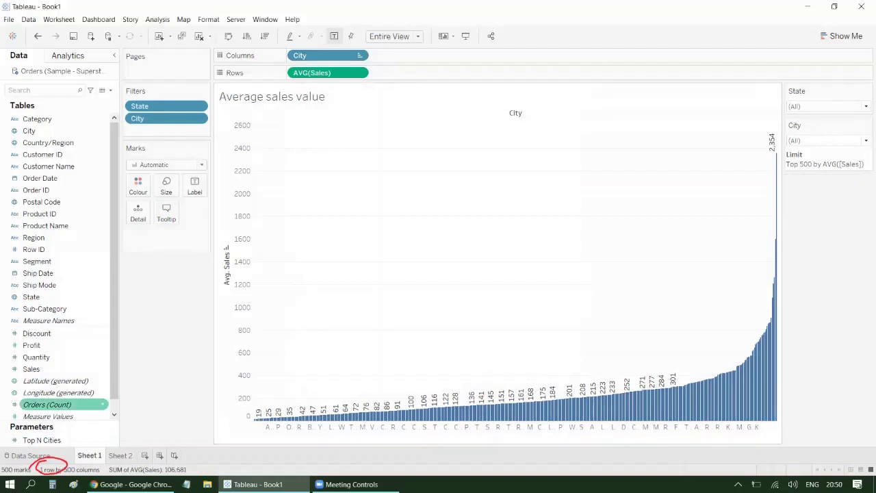
pyautogui.rightClick(31, 439)
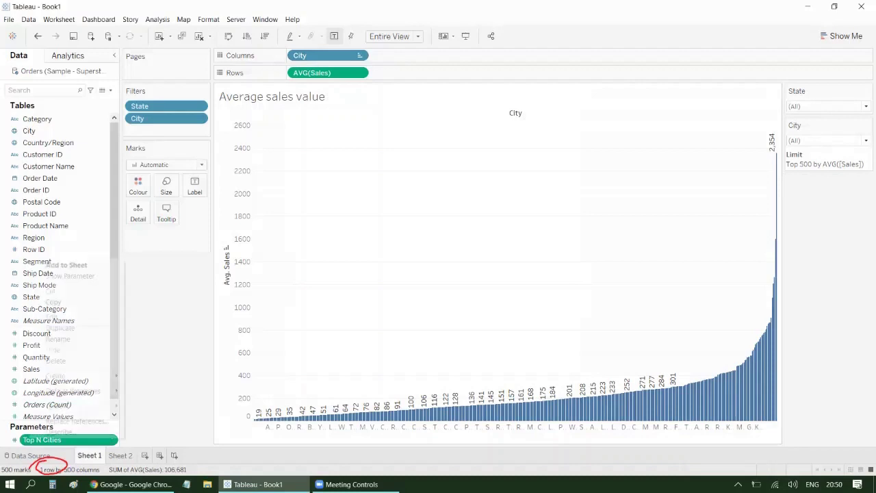
pyautogui.click(68, 276)
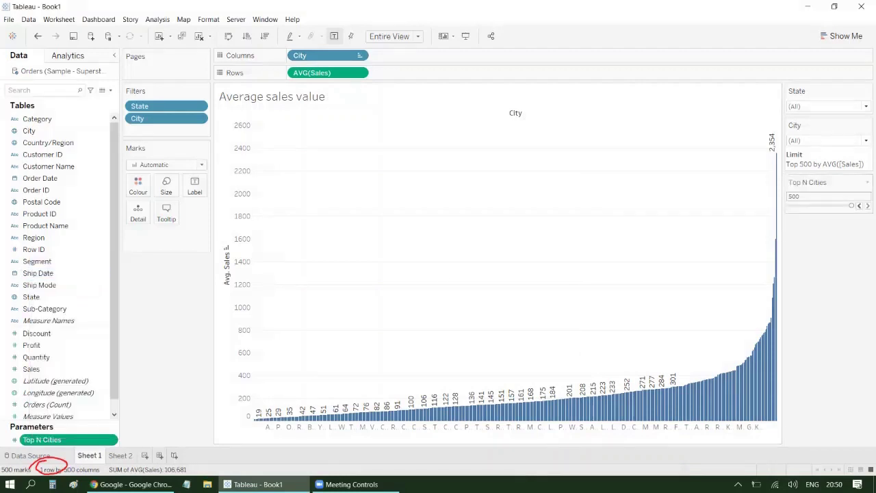
# Test the Top N Cities slider by lowering it to 1 and stepping it up to 10
pyautogui.moveTo(850, 205); pyautogui.dragTo(789, 205)
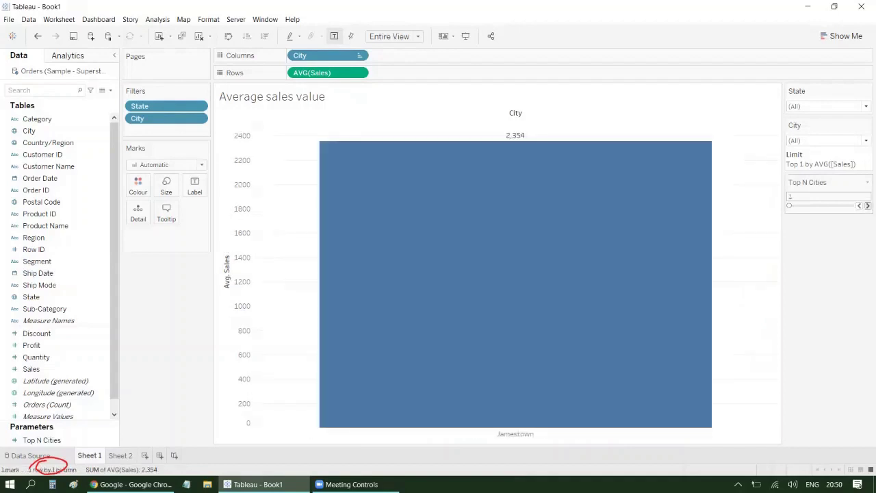
pyautogui.click(867, 205)
pyautogui.click(867, 206)
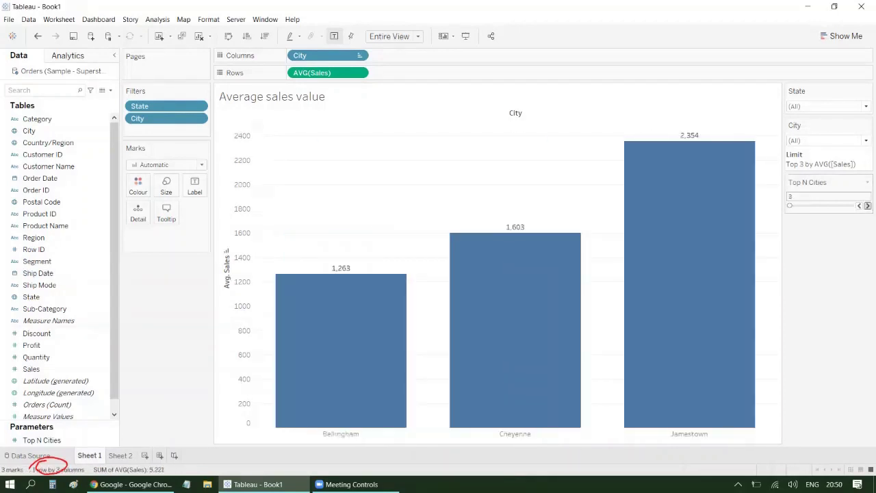
pyautogui.click(867, 206)
pyautogui.click(867, 205)
pyautogui.click(867, 205)
pyautogui.click(868, 206)
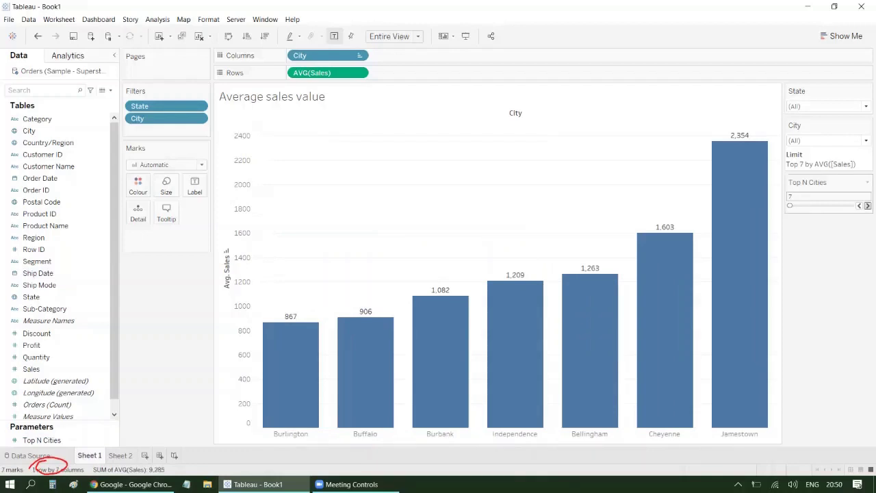
pyautogui.click(867, 205)
pyautogui.click(868, 205)
pyautogui.click(867, 205)
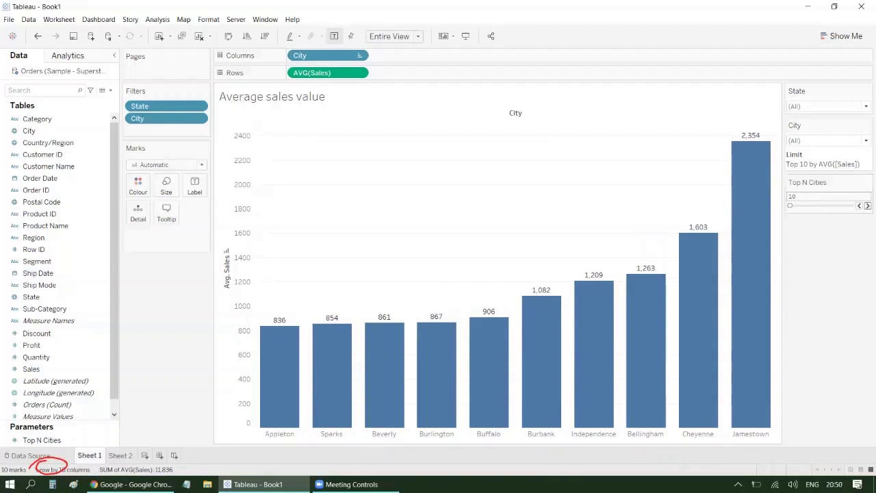
# Set the step size of the Top N Cities parameter's range to 5
pyautogui.rightClick(40, 440)
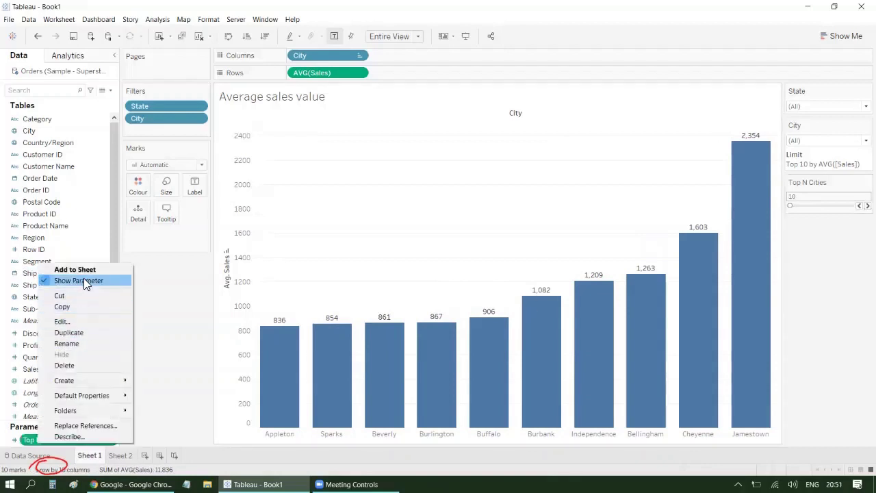
pyautogui.click(74, 320)
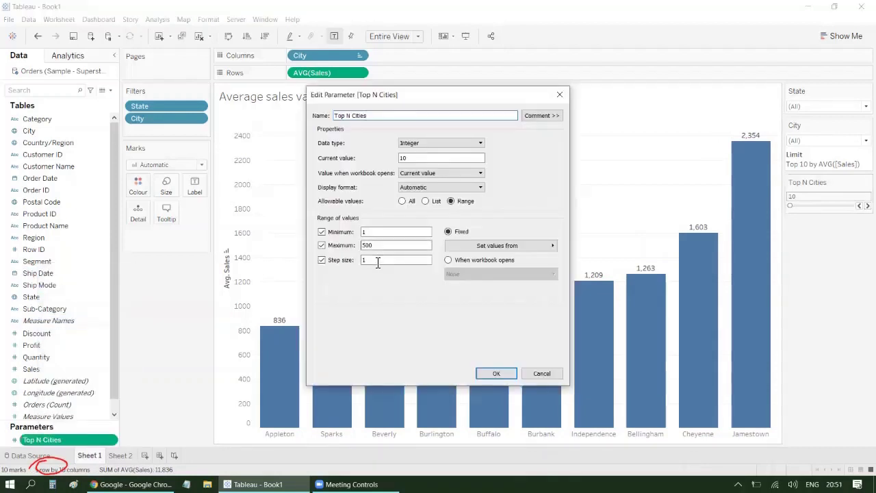
pyautogui.doubleClick(377, 262)
pyautogui.write('5')
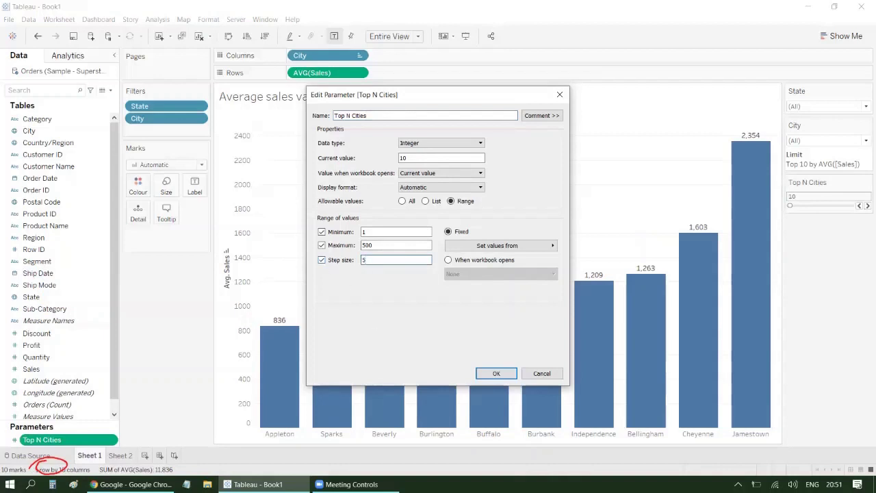
pyautogui.click(496, 373)
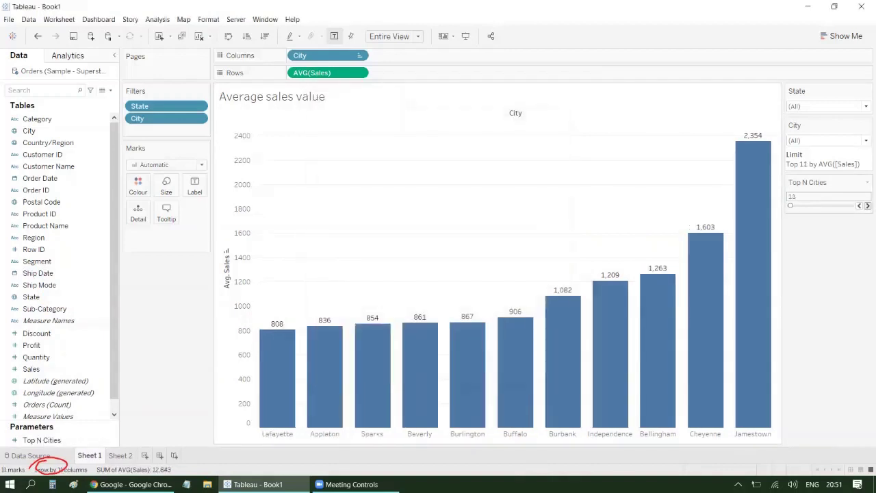
# Step the Top N Cities control up in increments of 5 to reach 36
pyautogui.click(868, 205)
pyautogui.click(867, 205)
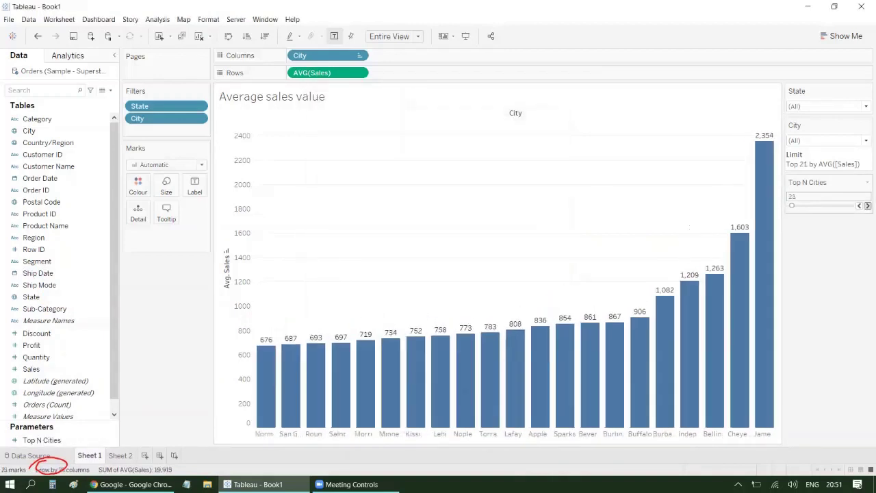
pyautogui.click(867, 206)
pyautogui.click(867, 205)
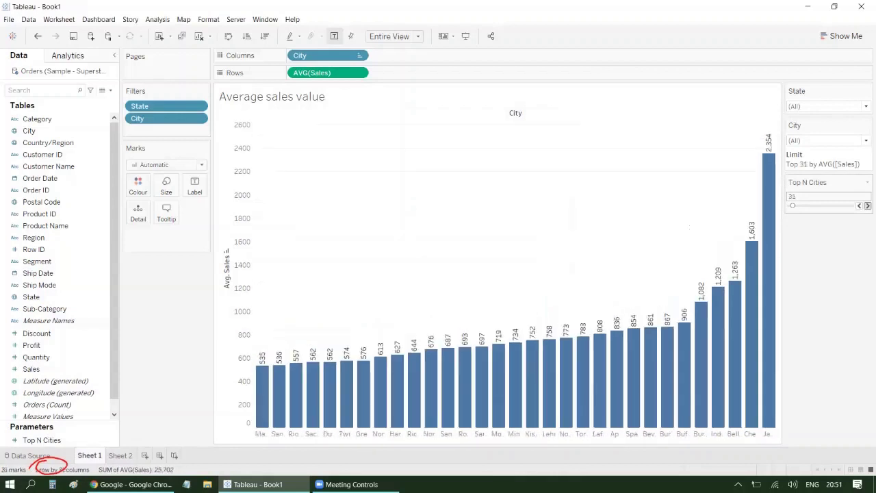
pyautogui.click(867, 205)
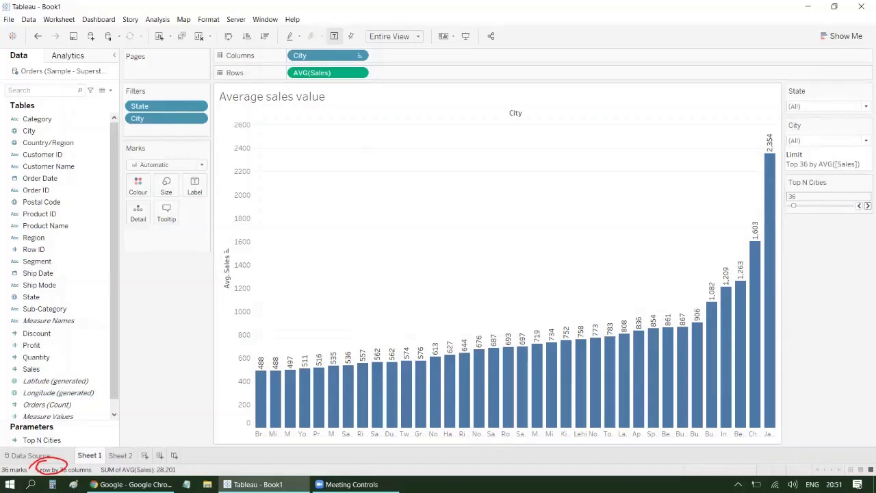
# Switch the Top N Cities parameter to an emptied list of allowable values and add 3, displayed as Top 3
pyautogui.rightClick(41, 440)
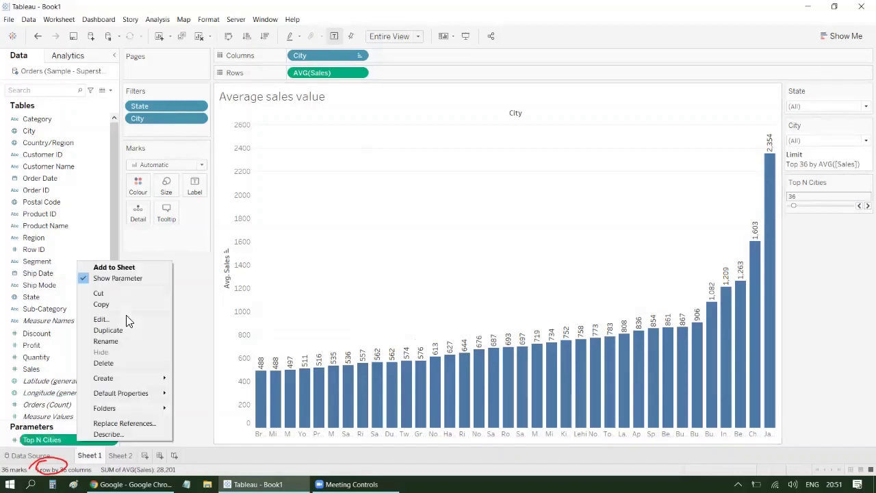
pyautogui.click(117, 314)
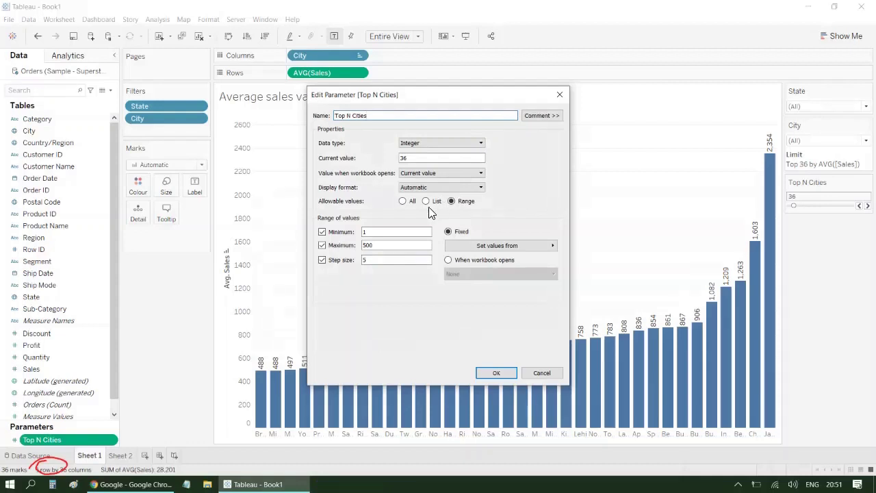
pyautogui.click(426, 201)
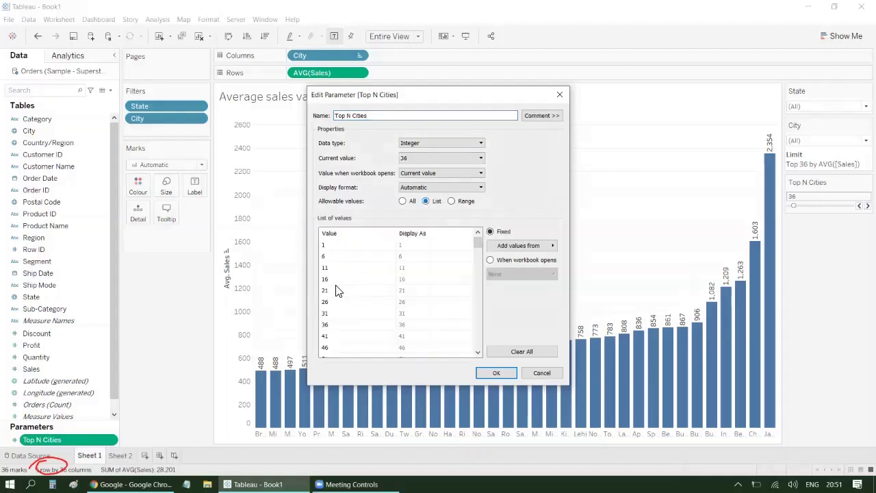
pyautogui.click(404, 201)
pyautogui.click(426, 202)
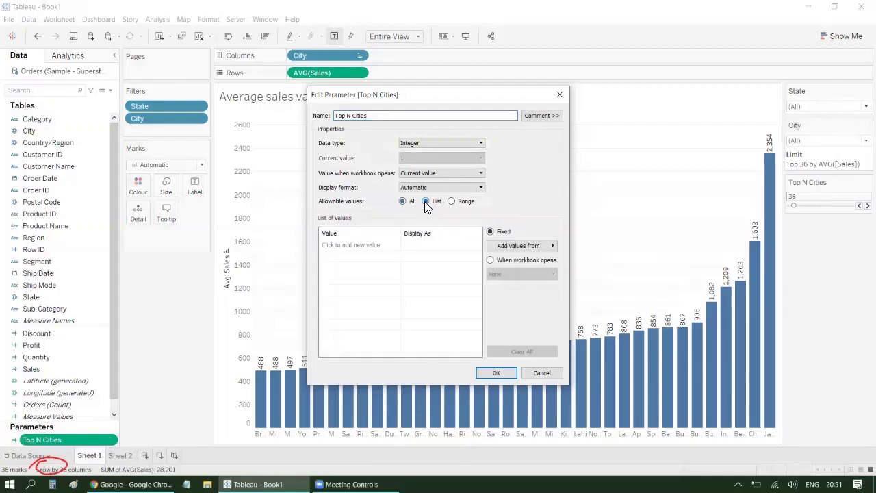
pyautogui.click(337, 246)
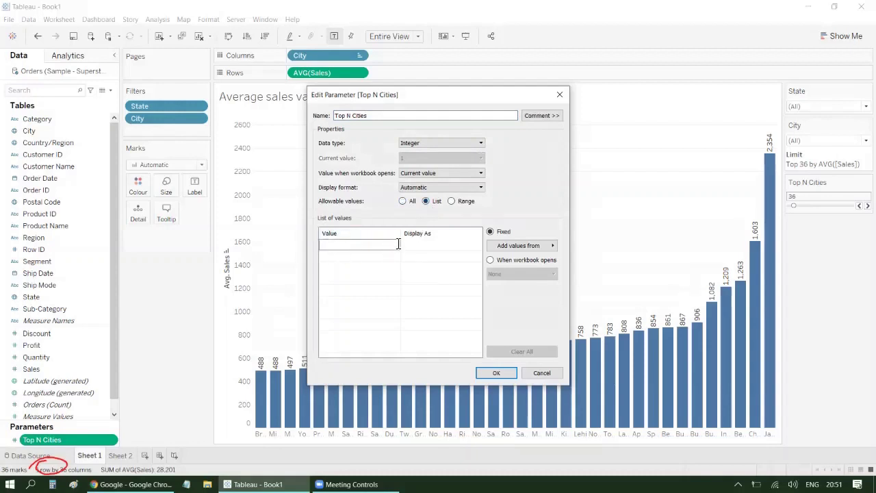
pyautogui.write('3')
pyautogui.press('Tab')
pyautogui.write('Top 3')
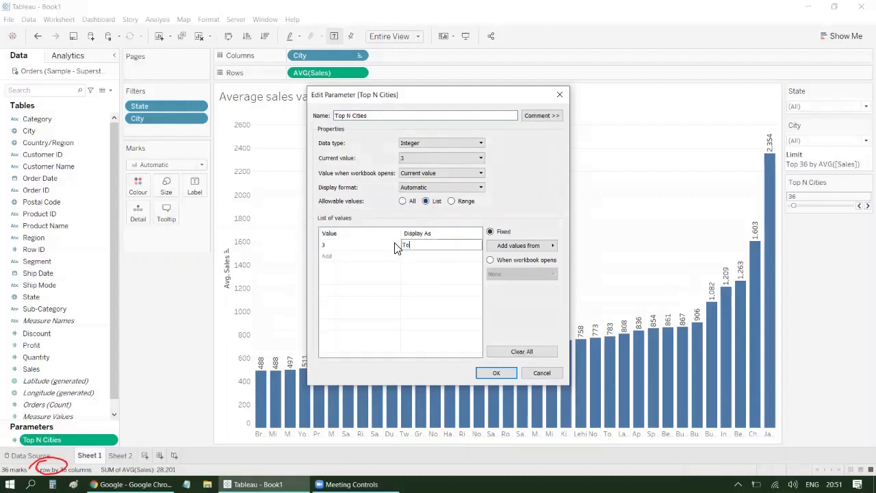
pyautogui.press('Return')
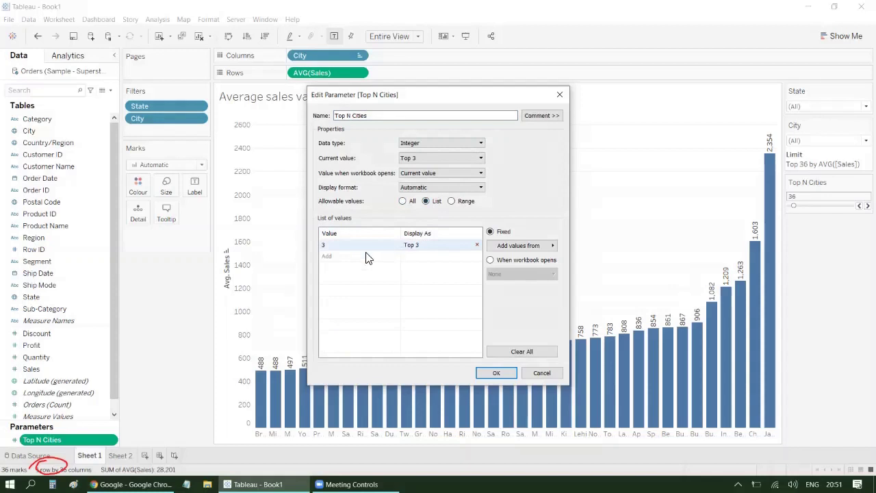
# Add the values 5, displayed as Top 5, and 10, displayed as Top 10, to the parameter's list
pyautogui.click(364, 256)
pyautogui.write('5')
pyautogui.press('Tab')
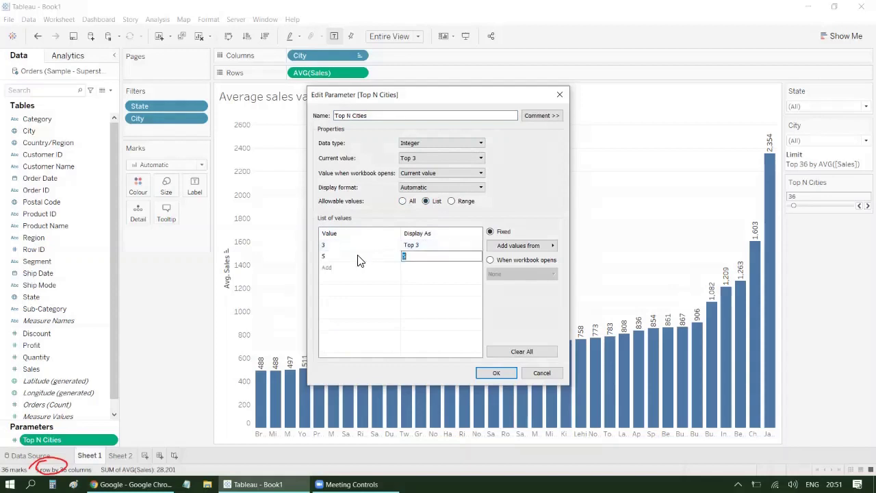
pyautogui.write('Top 5')
pyautogui.press('Return')
pyautogui.click(331, 268)
pyautogui.write('10')
pyautogui.press('Tab')
pyautogui.write('Top 10')
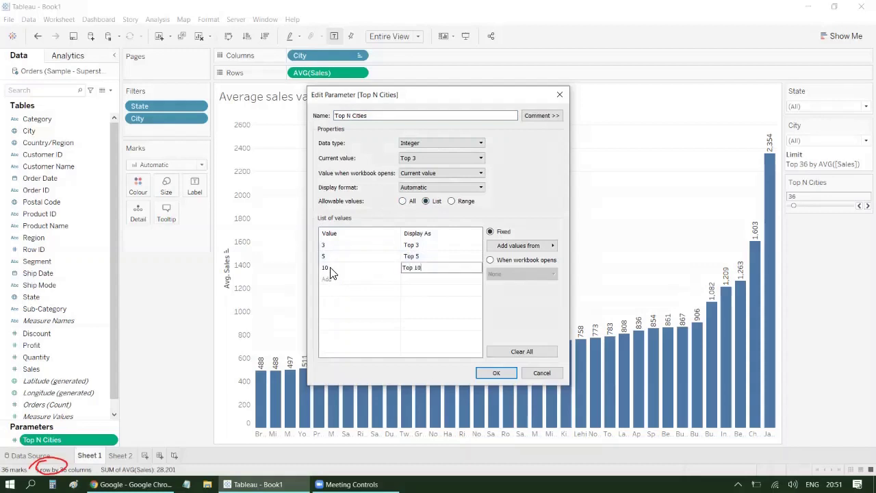
pyautogui.press('Return')
# Add the value 20, displayed as Top 20, to the list and apply the parameter changes
pyautogui.click(340, 279)
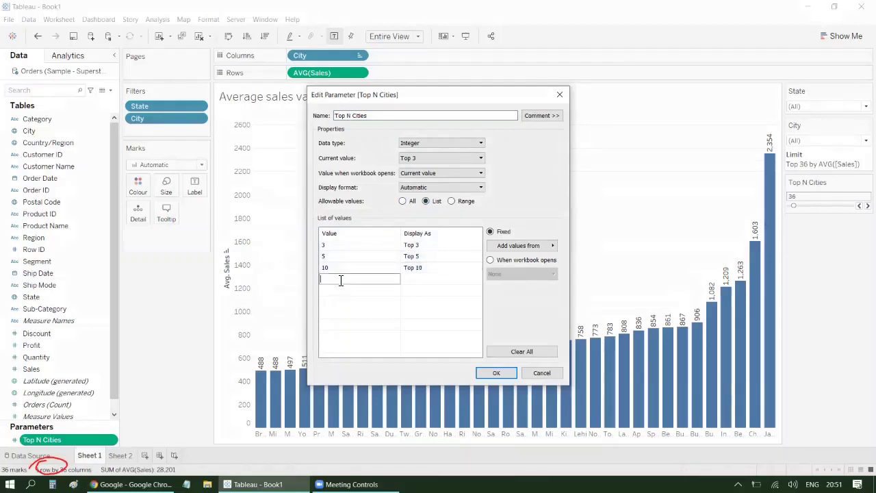
pyautogui.write('20')
pyautogui.press('Tab')
pyautogui.write('Top ')
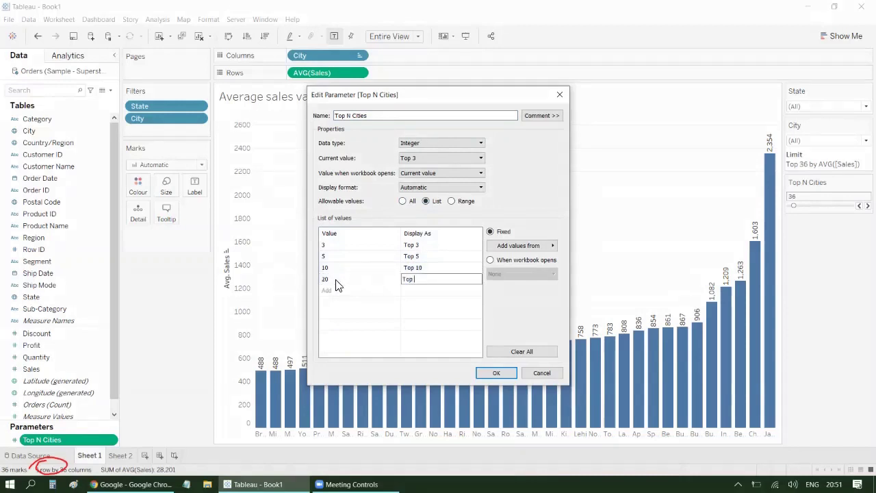
pyautogui.write('20')
pyautogui.press('Return')
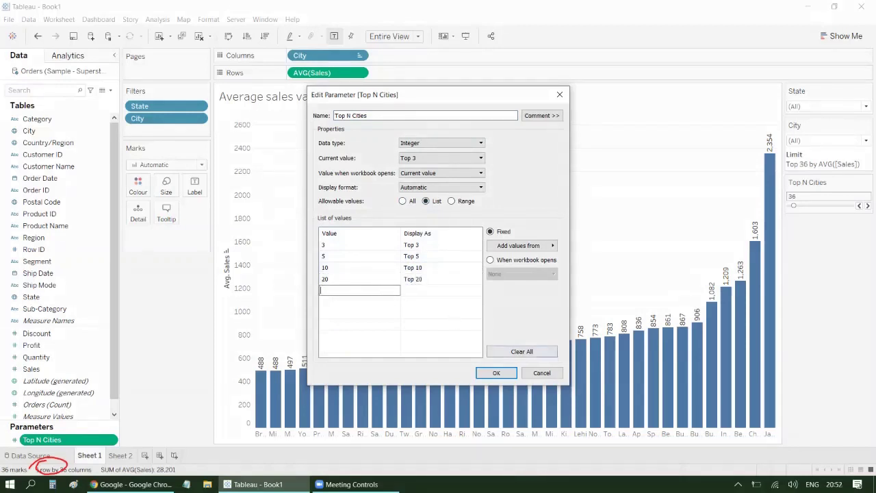
pyautogui.click(496, 372)
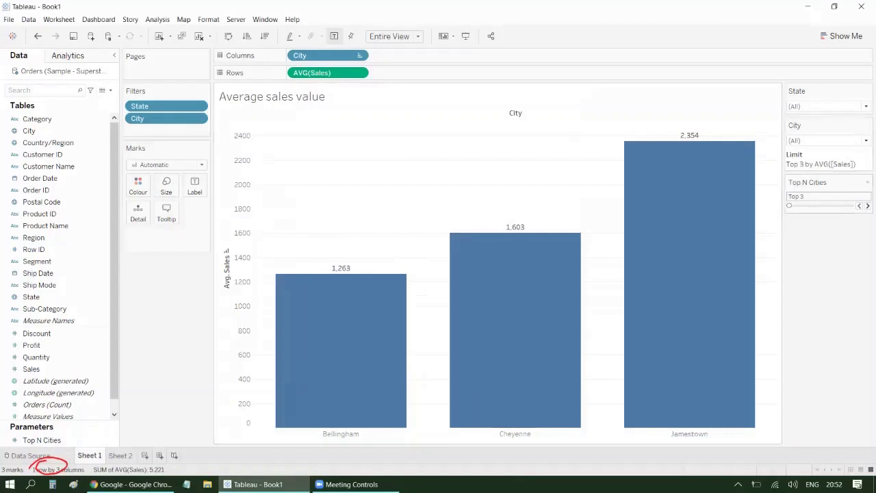
# Display the Top N Cities control as a compact list, choose Top 3, and change the control to a single value list
pyautogui.click(867, 182)
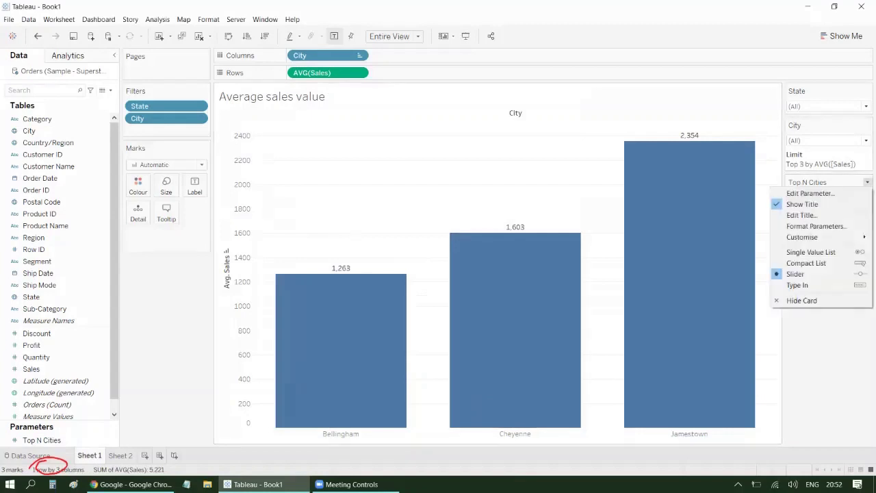
pyautogui.click(807, 263)
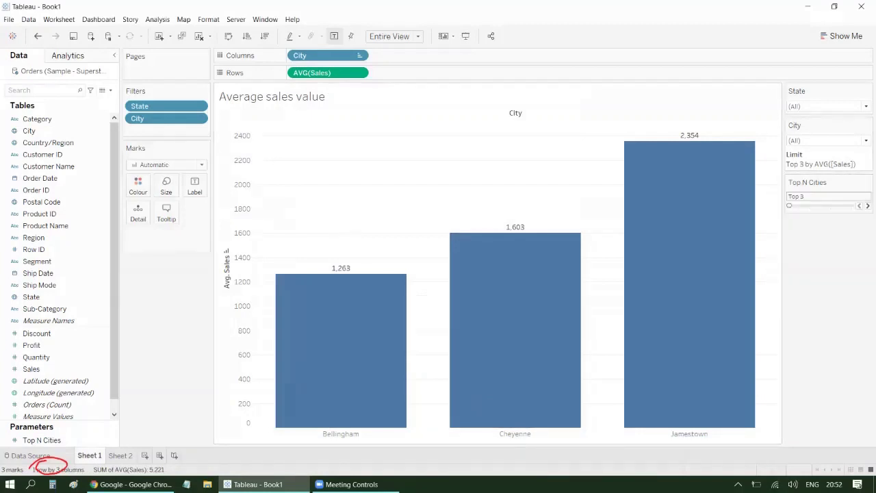
pyautogui.click(828, 197)
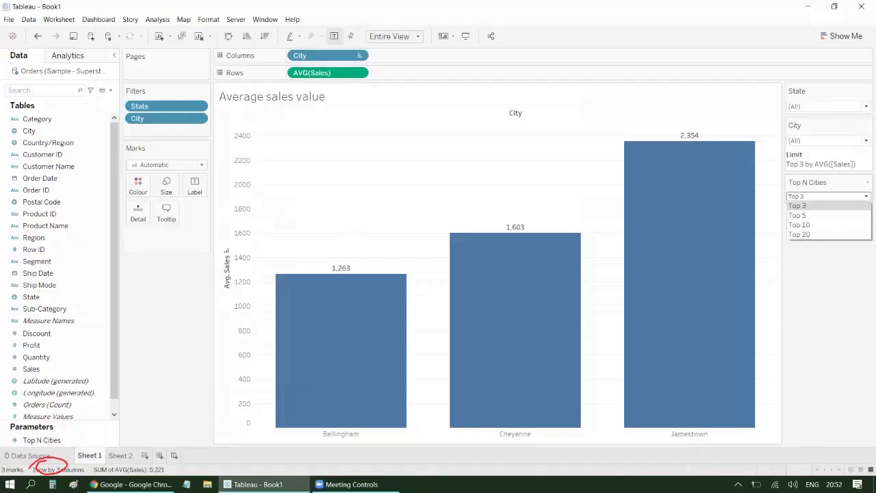
pyautogui.click(798, 206)
pyautogui.click(867, 182)
pyautogui.click(804, 241)
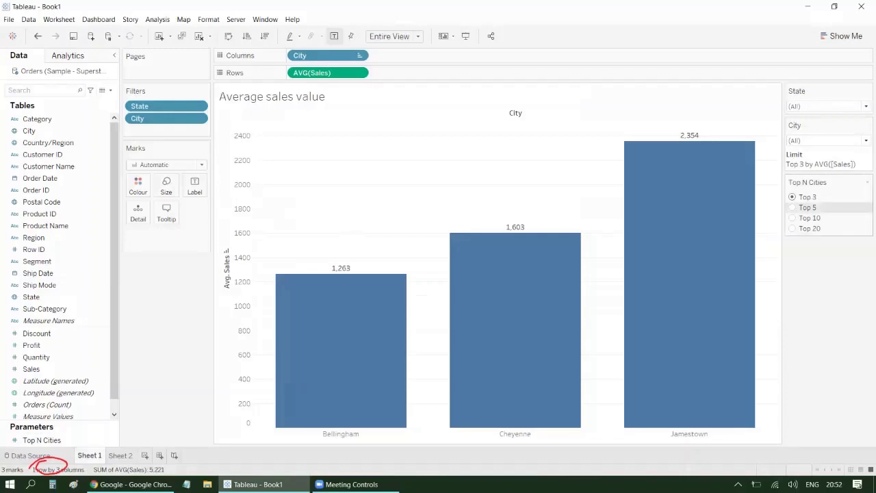
# Switch the Top N Cities parameter through Top 5, Top 10, Top 20 and Top 3, ending on Top 5
pyautogui.click(804, 207)
pyautogui.click(804, 218)
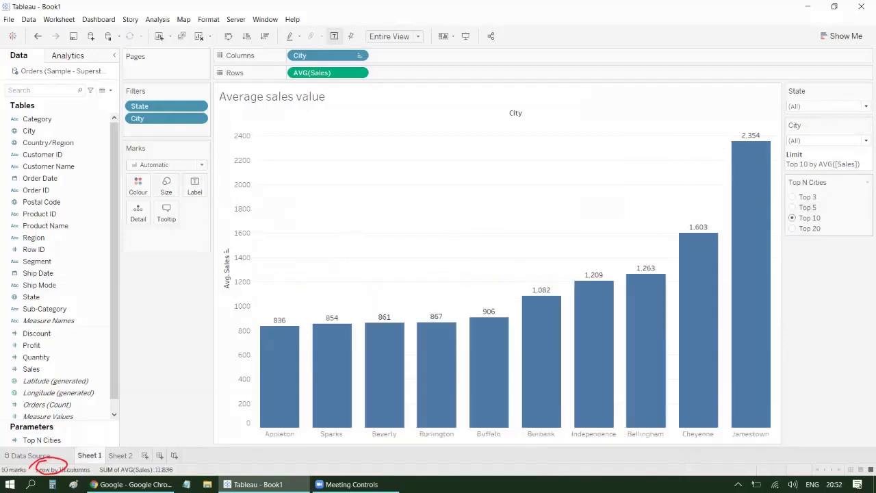
pyautogui.click(804, 229)
pyautogui.click(805, 197)
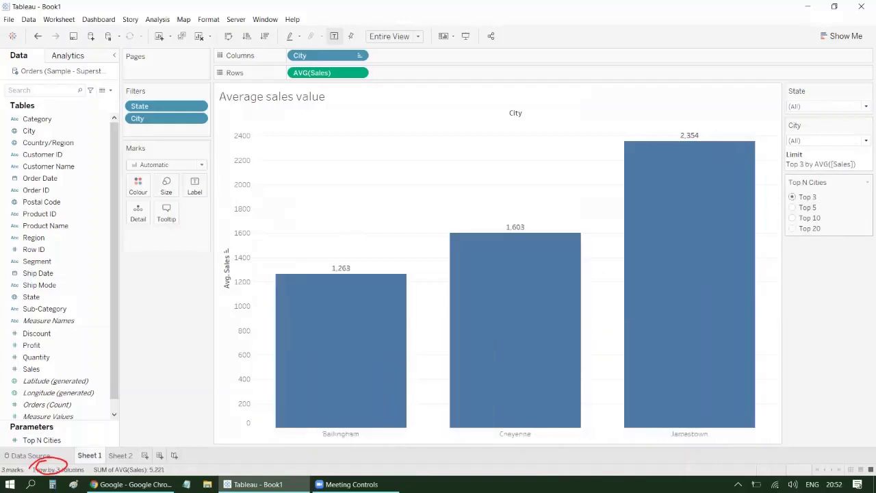
pyautogui.click(804, 208)
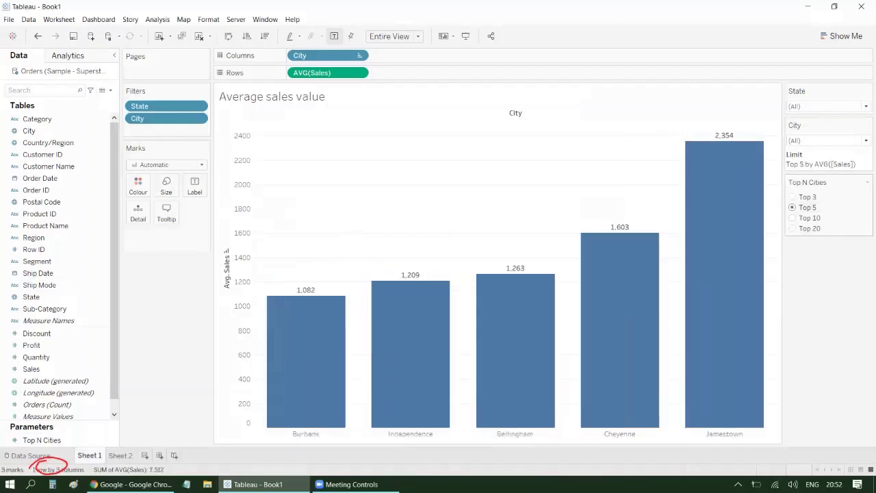